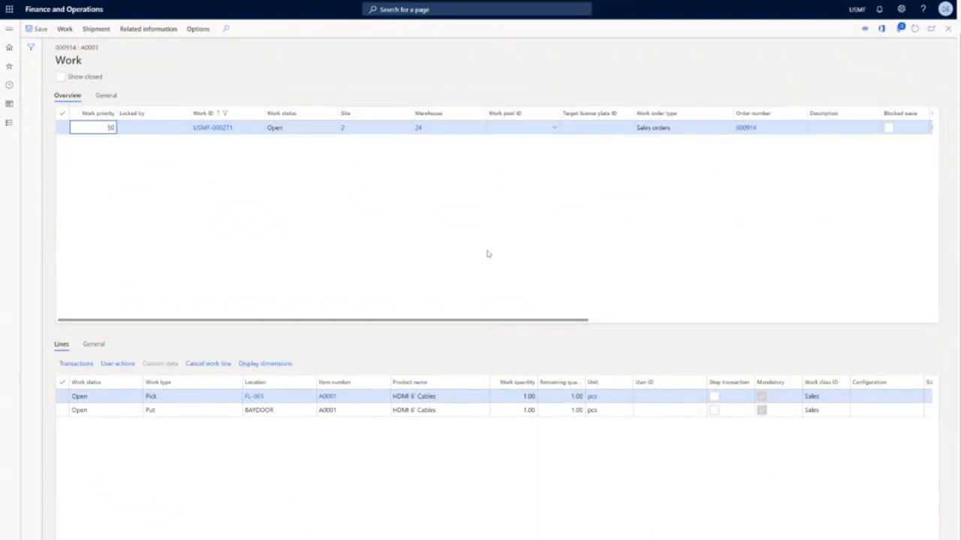
# Step: Close the work page and examine the SO Pick task validation results for each recorded step
pyautogui.press('Escape')
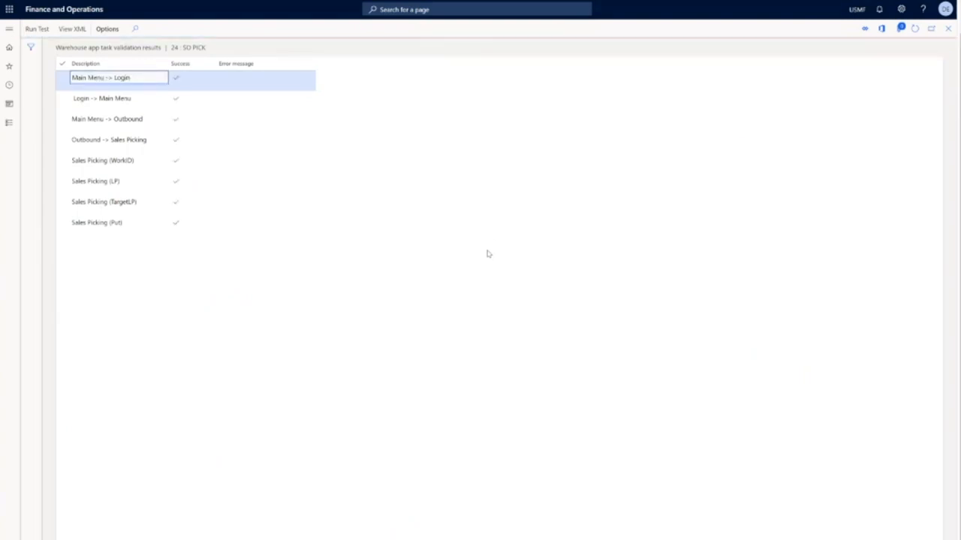
pyautogui.press('Down')
pyautogui.press('Down')
pyautogui.press('Down')
pyautogui.press('Down')
pyautogui.press('Down')
pyautogui.press('Down')
pyautogui.press('Down')
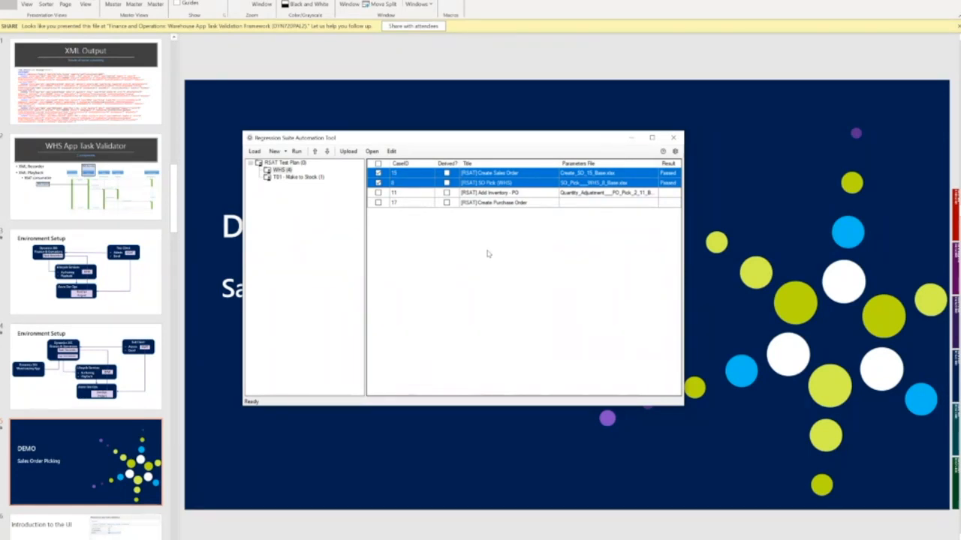
# Step: Switch to PowerPoint, present the slides from the Sales Order Picking demo to the Inventory Lookup demo, and end the slide show
pyautogui.click(88, 472)
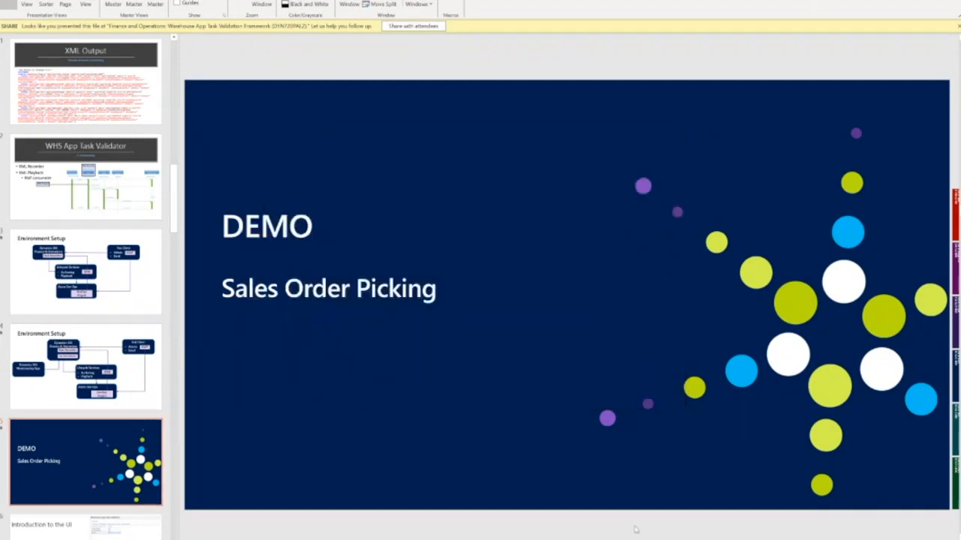
pyautogui.click(823, 539)
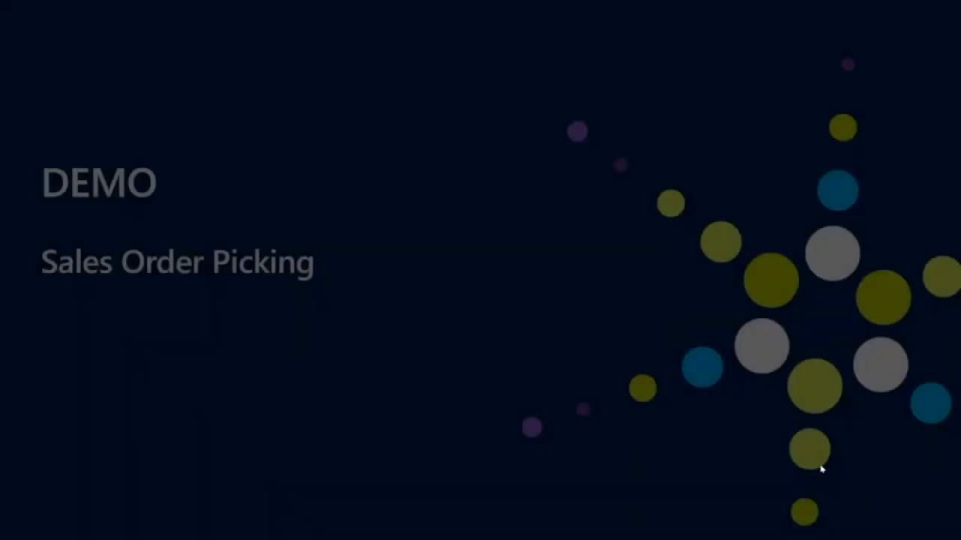
pyautogui.click(794, 472)
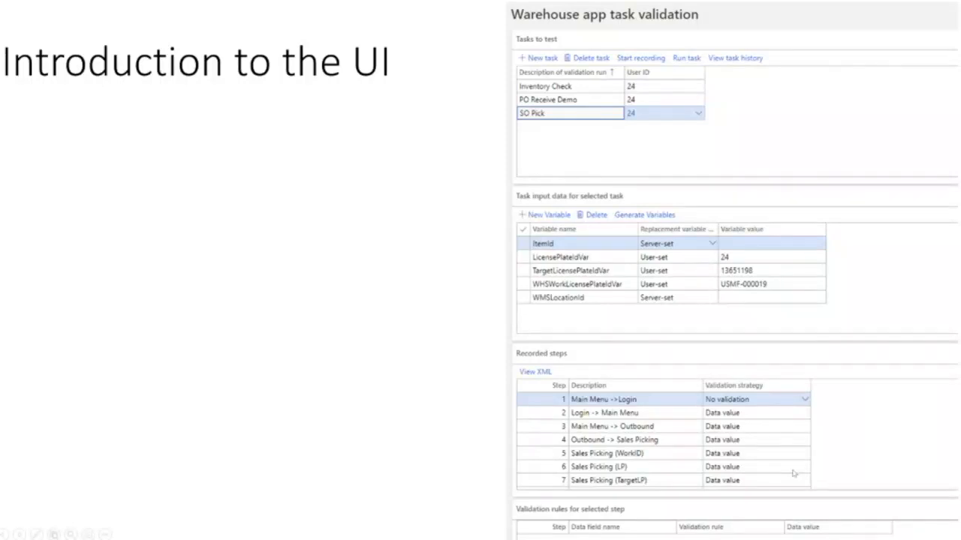
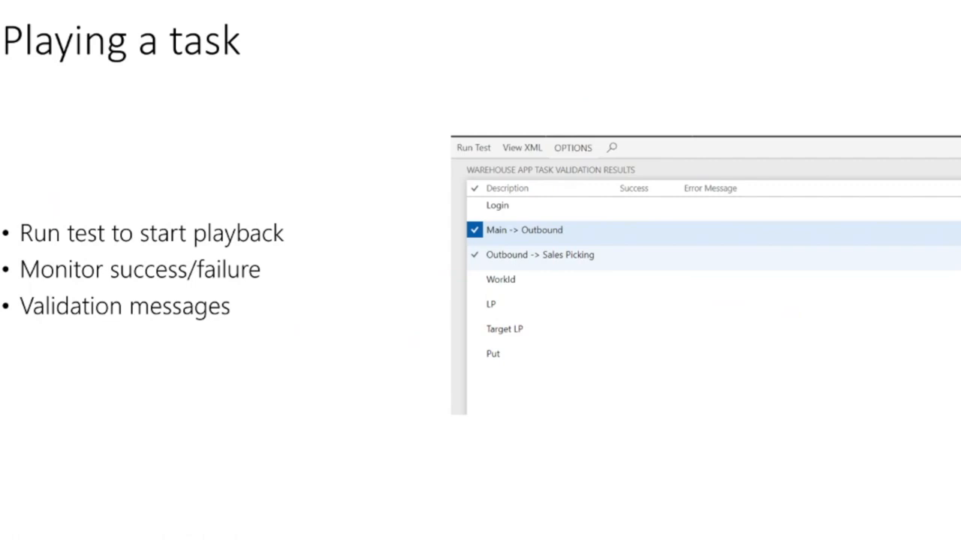
pyautogui.press('Right')
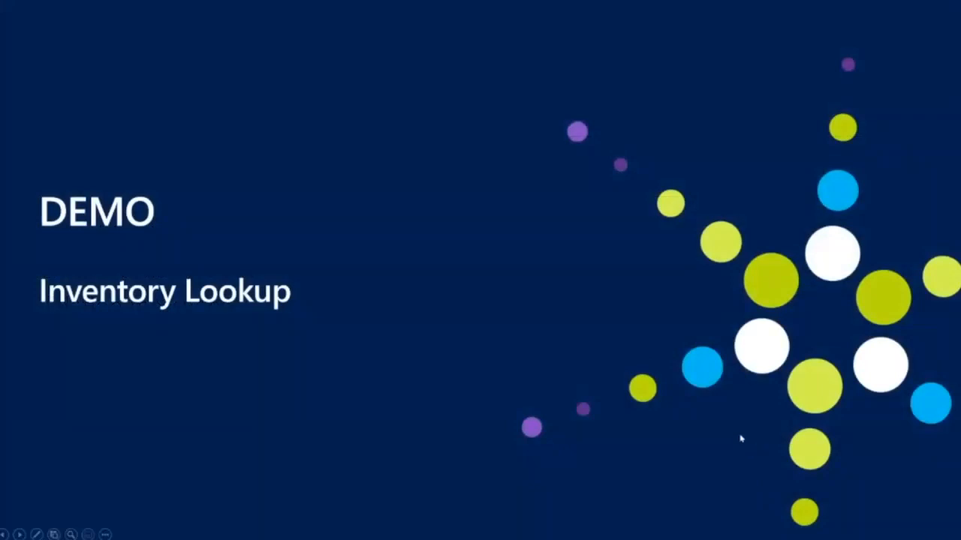
pyautogui.press('Escape')
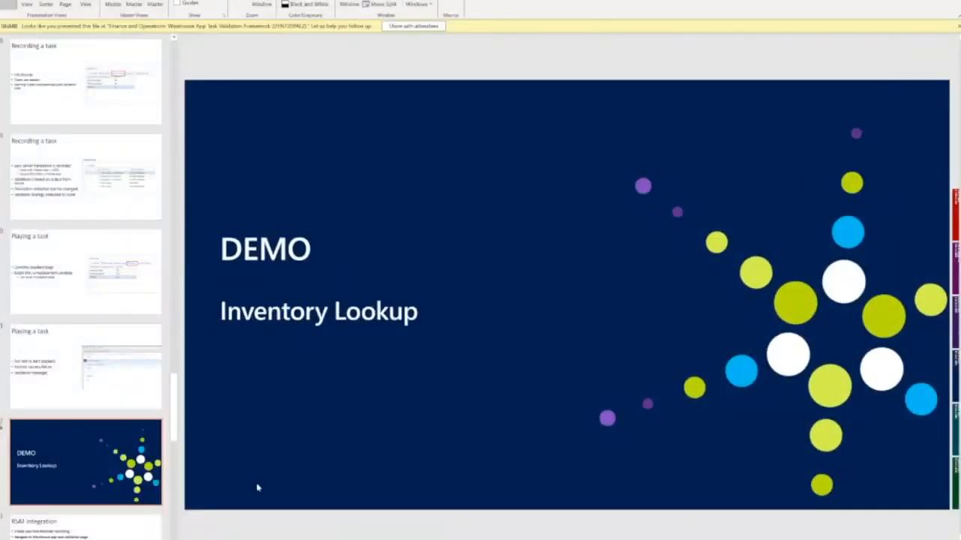
# Step: Search Windows for "ware" and launch the matching warehousing app
pyautogui.press('super')
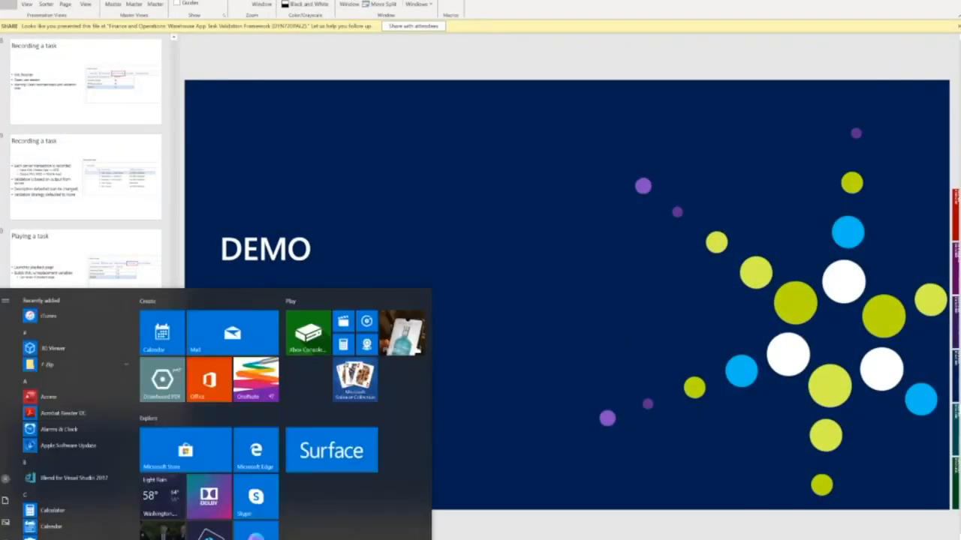
pyautogui.write('ware')
pyautogui.press('Return')
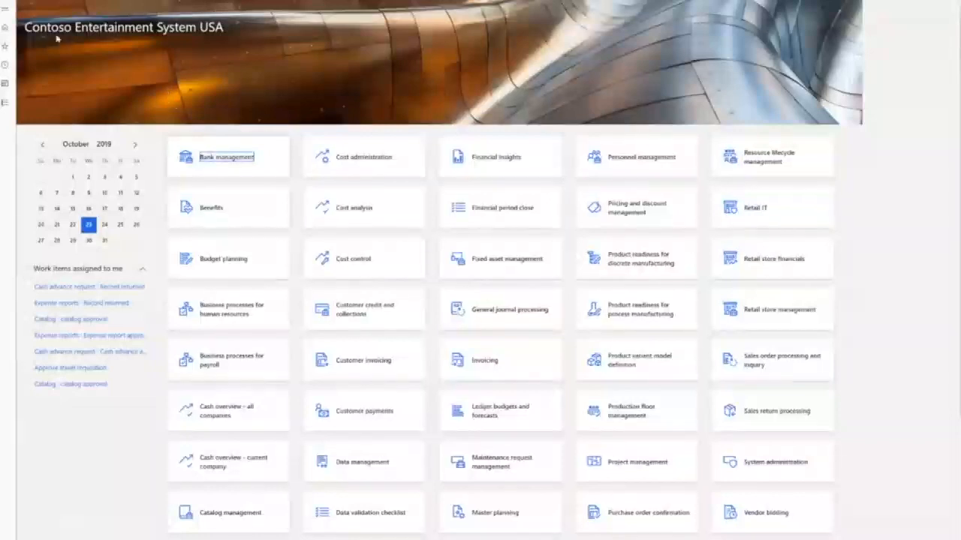
# Step: Open the Warehouse app task validation page from the Warehouse management module's periodic tasks
pyautogui.click(5, 9)
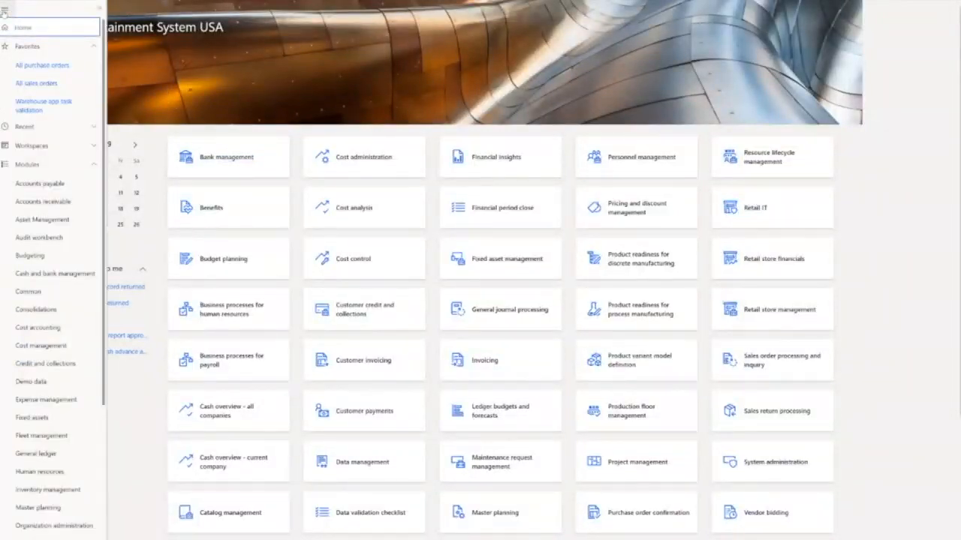
pyautogui.scroll(-5, 75, 368)
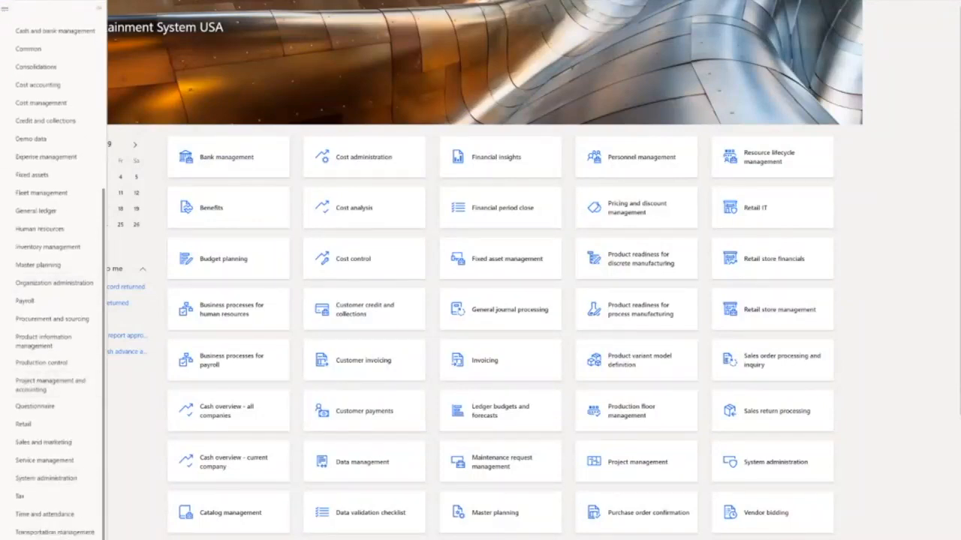
pyautogui.click(52, 539)
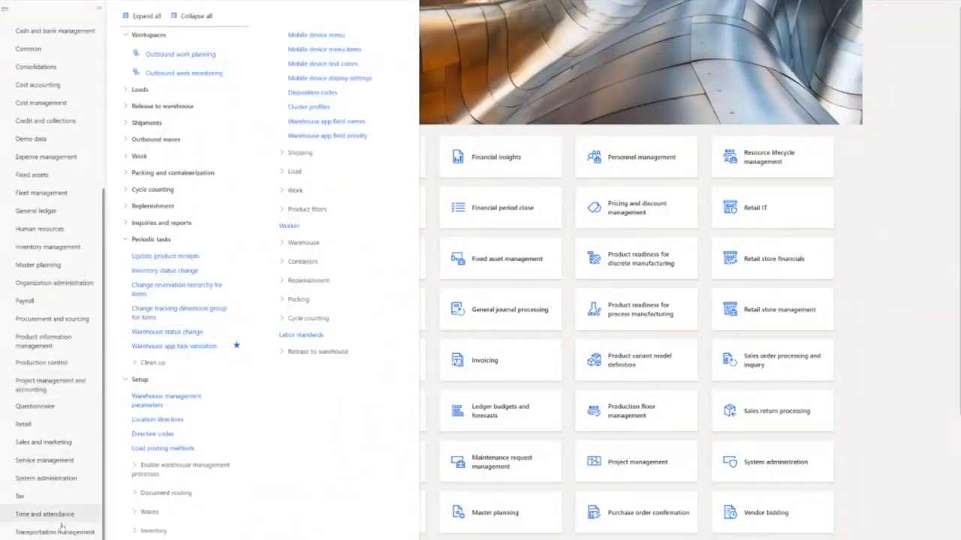
pyautogui.click(125, 241)
pyautogui.click(125, 240)
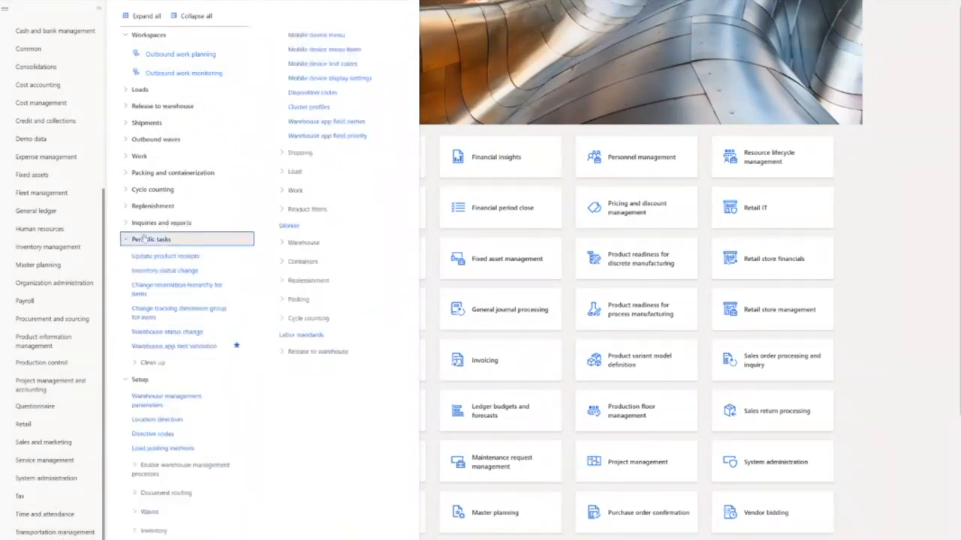
pyautogui.click(192, 347)
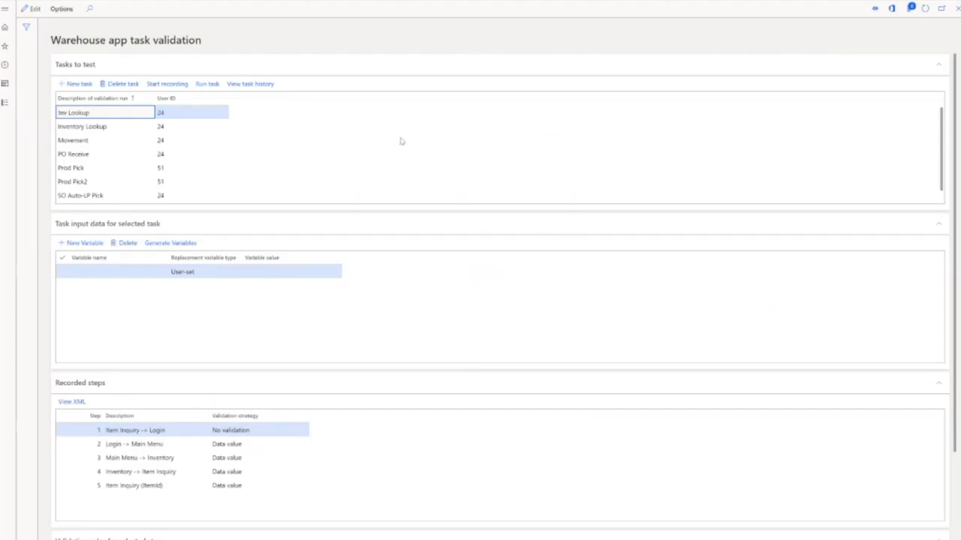
# Step: Examine the SO Pick task's input variables, its recorded steps and the validation rules of the Sales Picking (WorkID) step
pyautogui.scroll(-1, 361, 366)
pyautogui.scroll(-2, 361, 366)
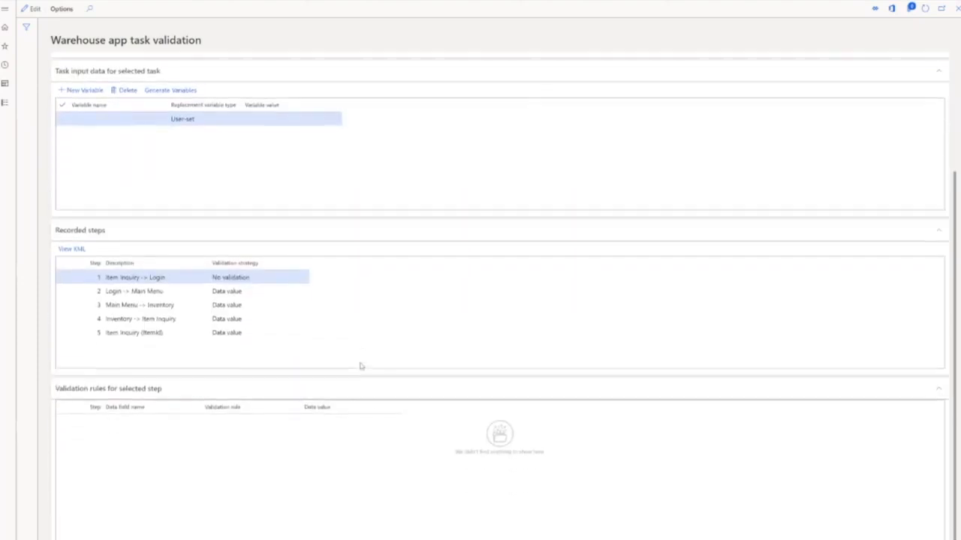
pyautogui.scroll(3, 360, 365)
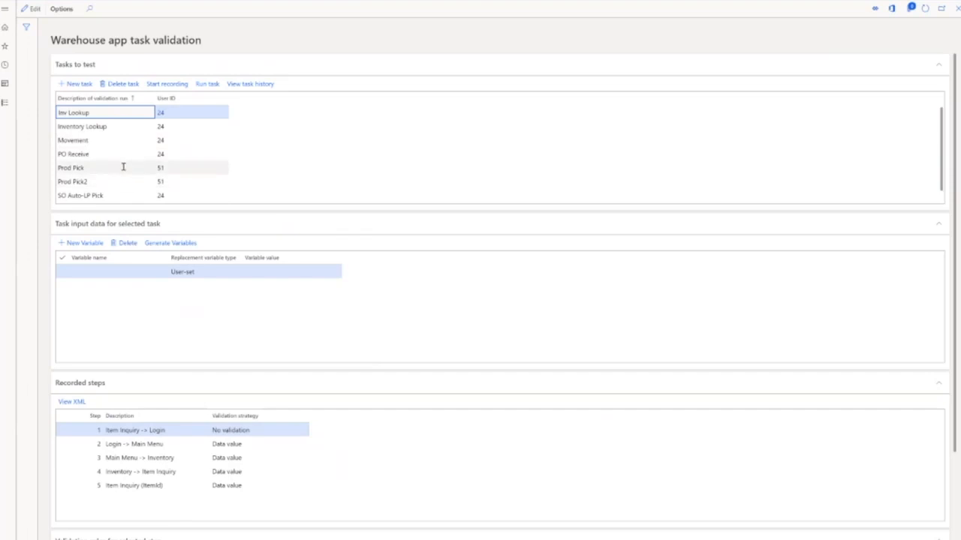
pyautogui.scroll(-1, 123, 167)
pyautogui.click(97, 196)
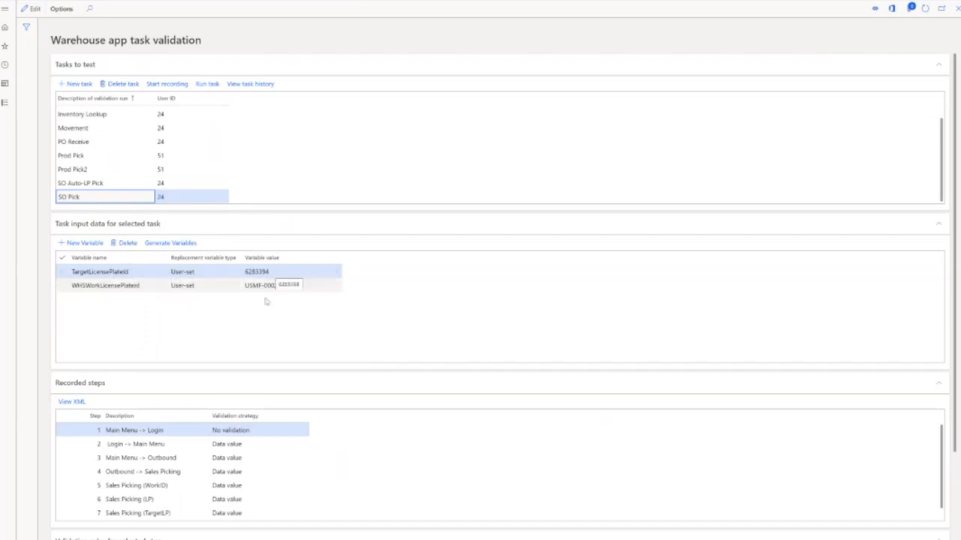
pyautogui.scroll(-4, 358, 350)
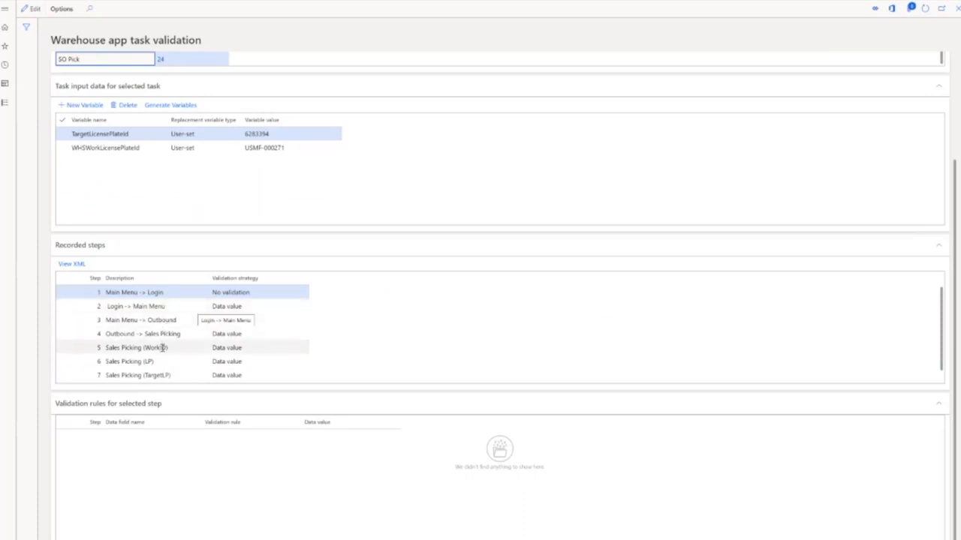
pyautogui.click(189, 348)
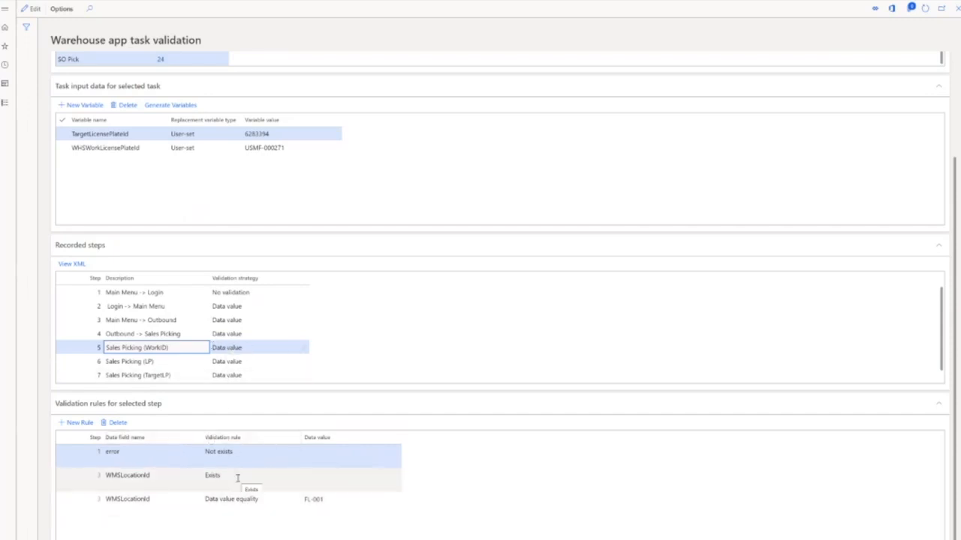
pyautogui.scroll(3, 247, 338)
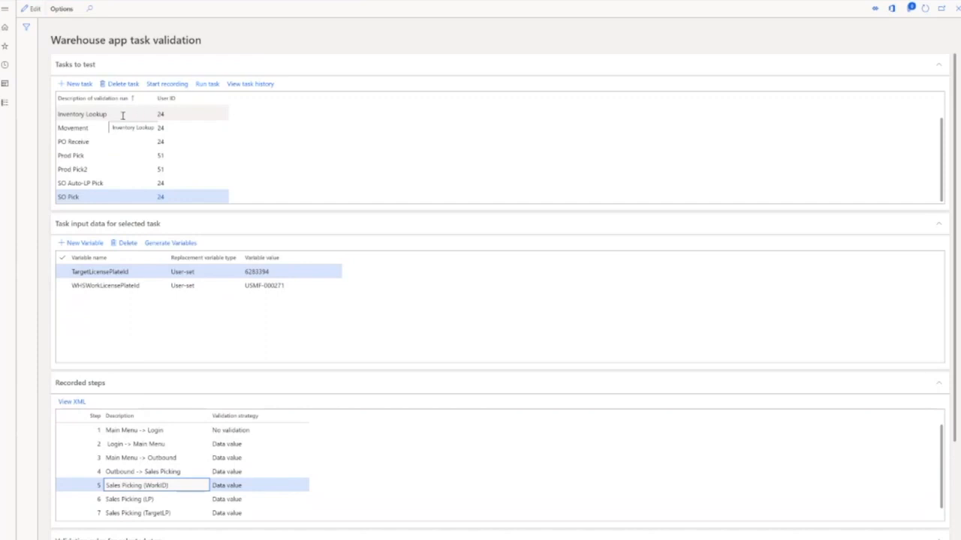
# Step: Delete the existing Inventory Lookup task from the tasks to test and confirm the deletion
pyautogui.click(111, 124)
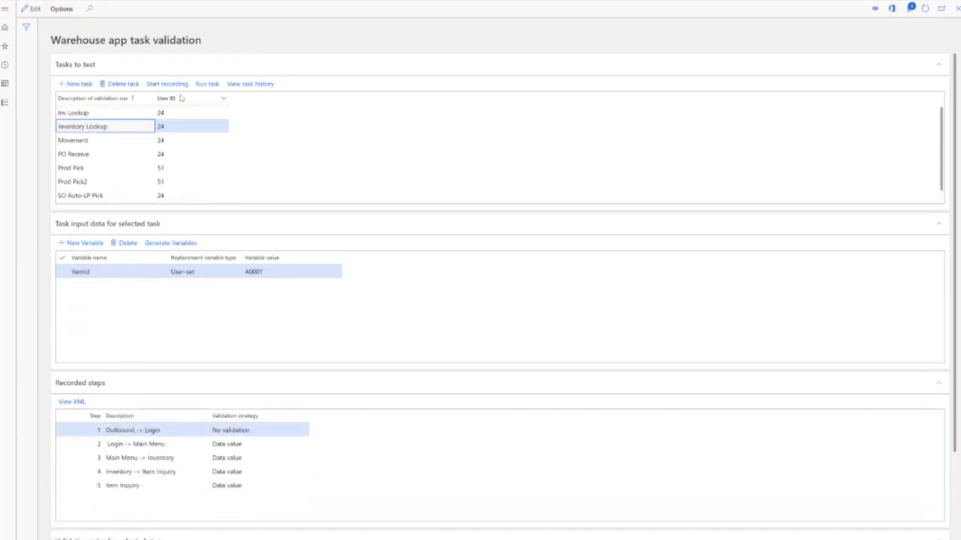
pyautogui.click(120, 84)
pyautogui.click(536, 252)
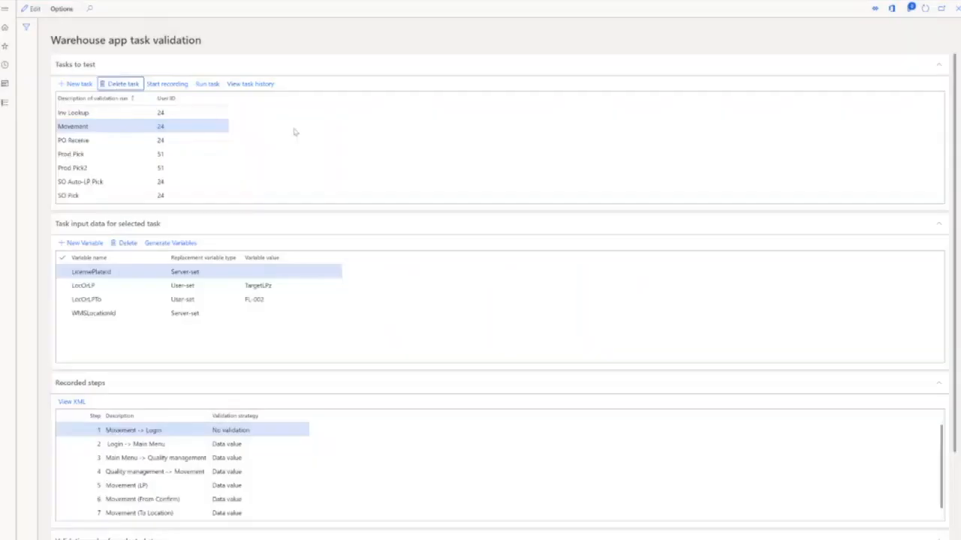
# Step: Create a validation task named "Inventory Lookup" with user ID 24 and save it
pyautogui.click(79, 84)
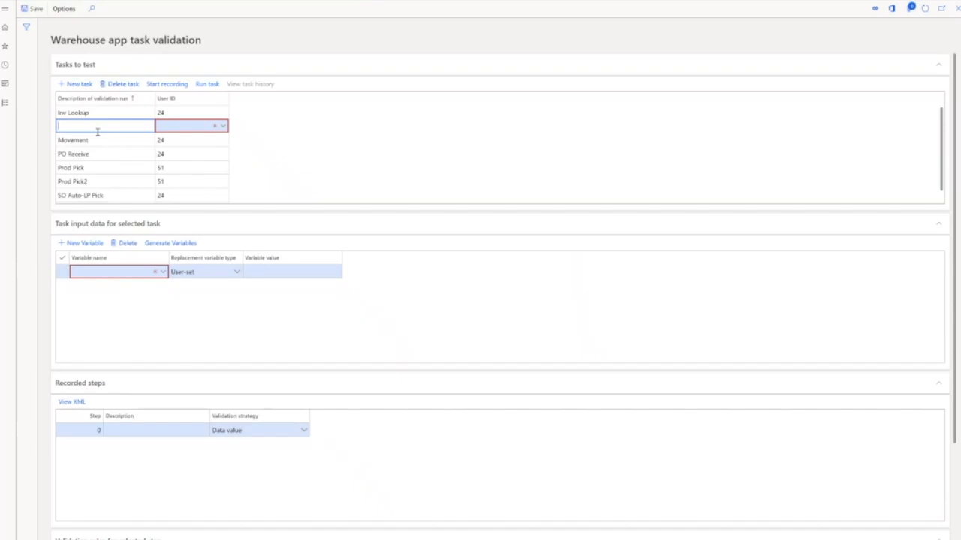
pyautogui.write('Inventory Lookup')
pyautogui.press('Tab')
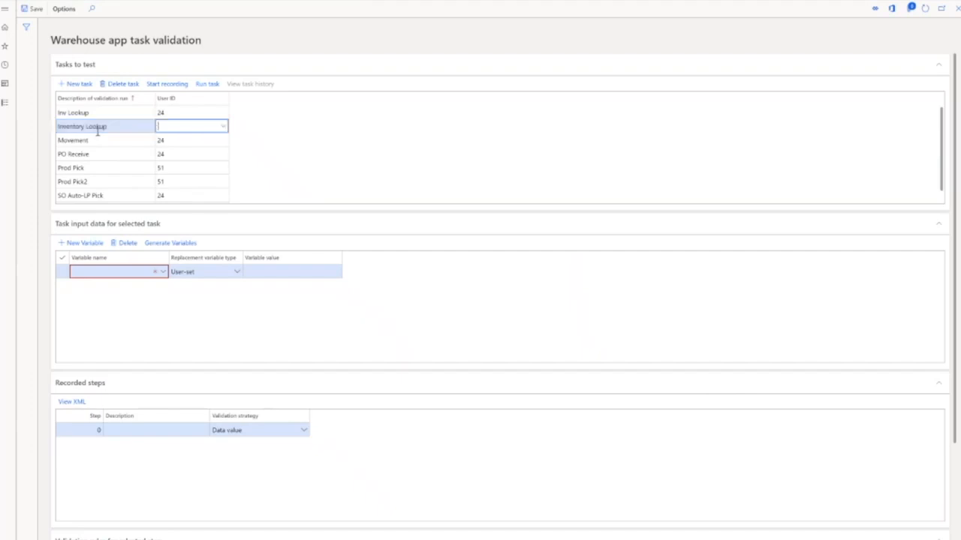
pyautogui.write('24')
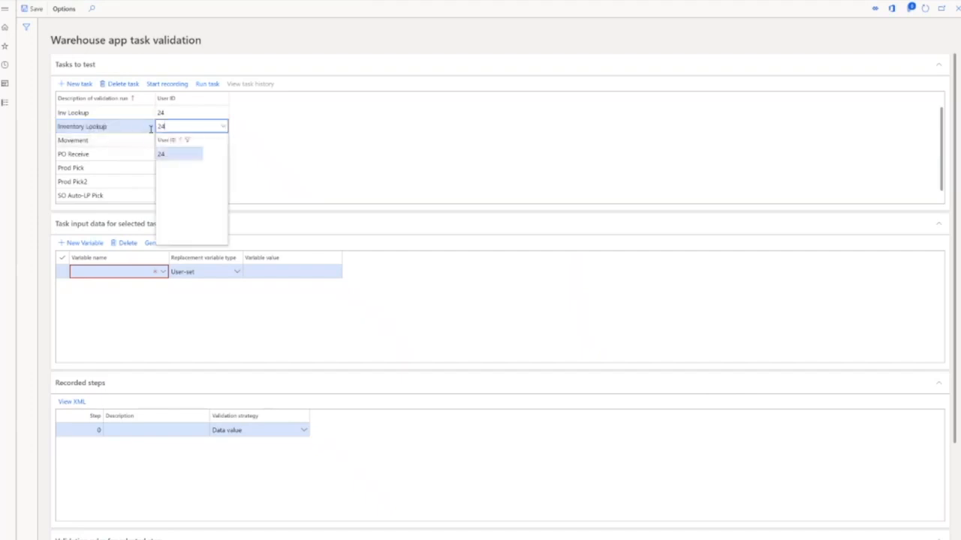
pyautogui.click(32, 9)
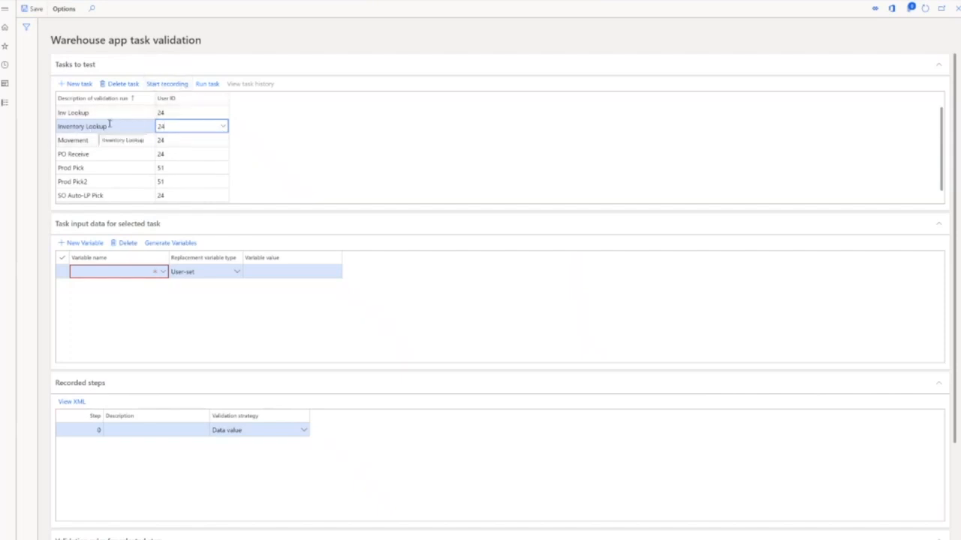
# Step: Start recording the Inventory Lookup task and log in to the warehousing app with the task's user ID and the password
pyautogui.click(167, 84)
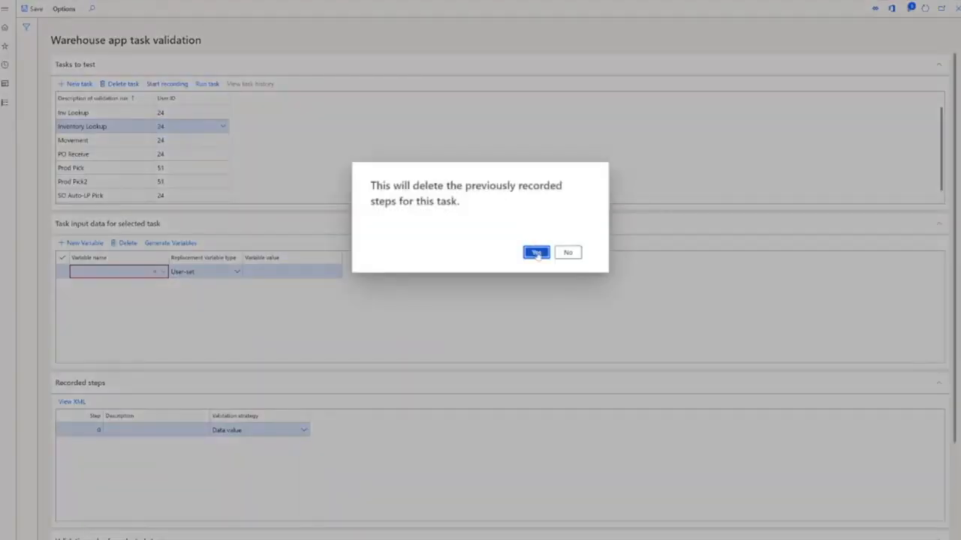
pyautogui.click(538, 253)
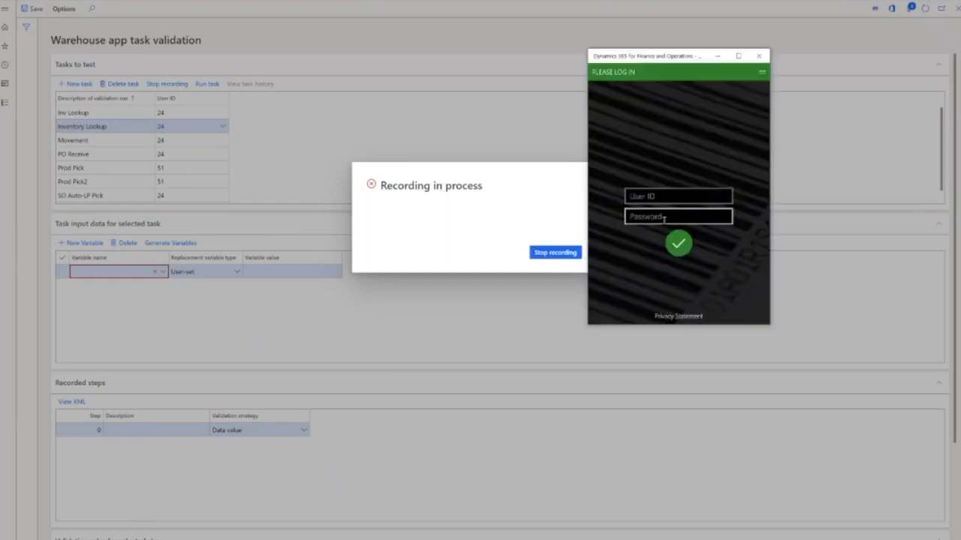
pyautogui.click(665, 196)
pyautogui.write('24')
pyautogui.press('Tab')
pyautogui.write('1')
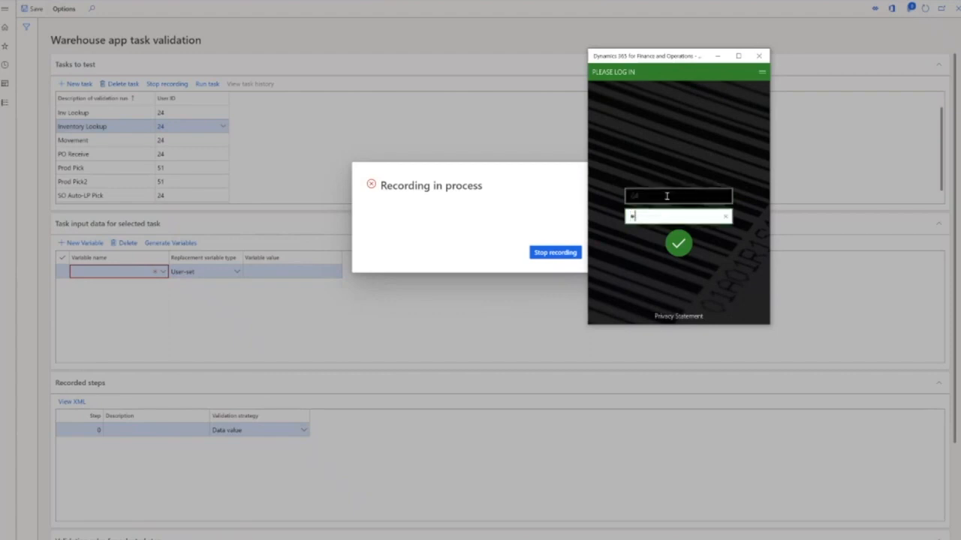
pyautogui.press('Return')
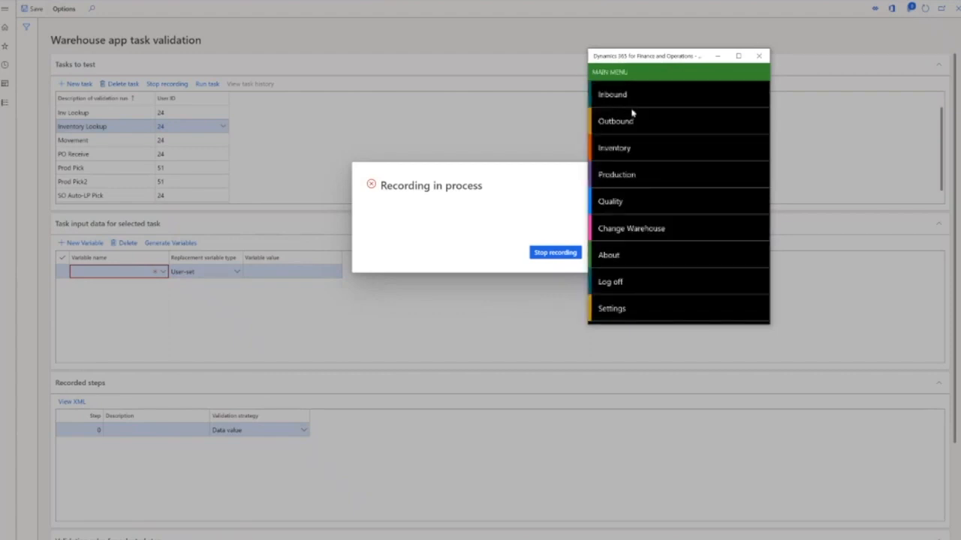
# Step: Run an Item Inquiry from the warehousing app's Inventory menu for item number A0001
pyautogui.moveTo(686, 60); pyautogui.dragTo(681, 56)
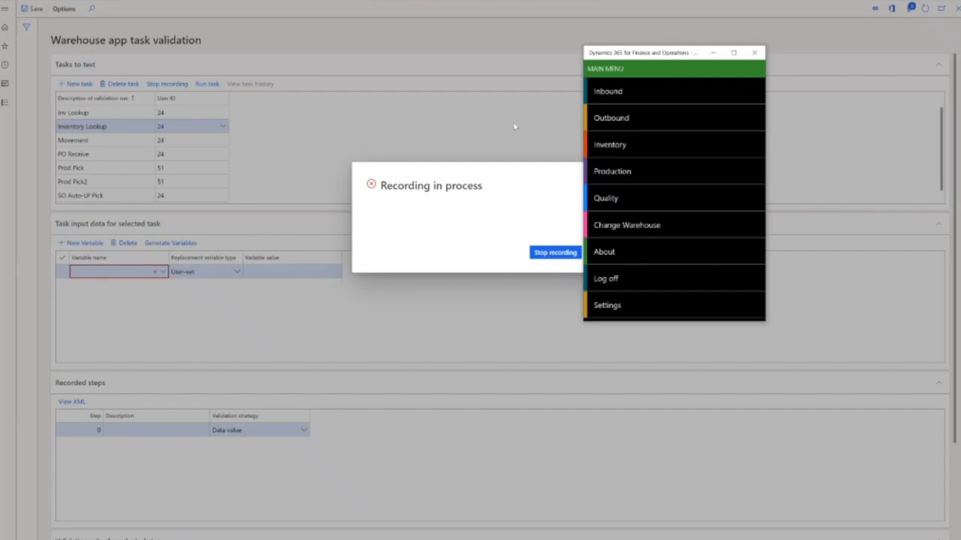
pyautogui.click(620, 147)
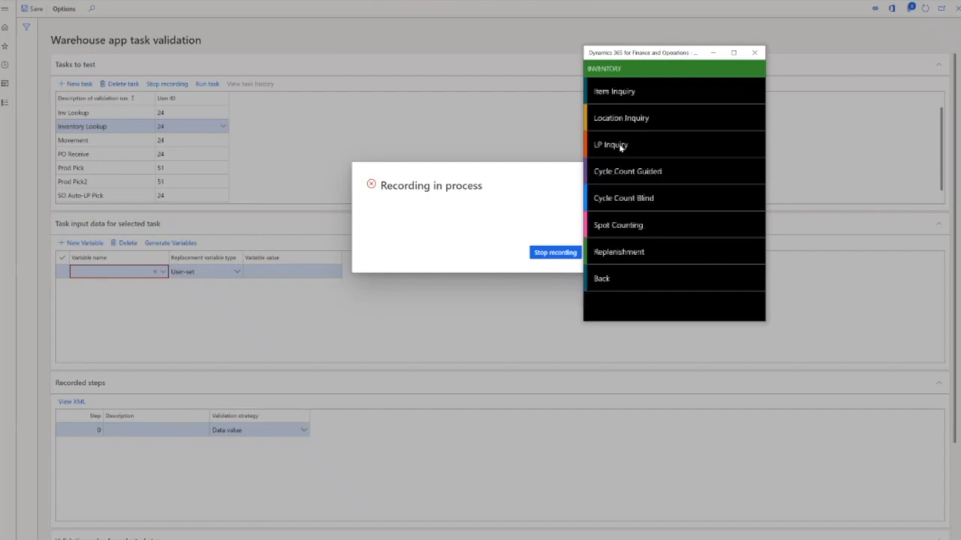
pyautogui.click(617, 91)
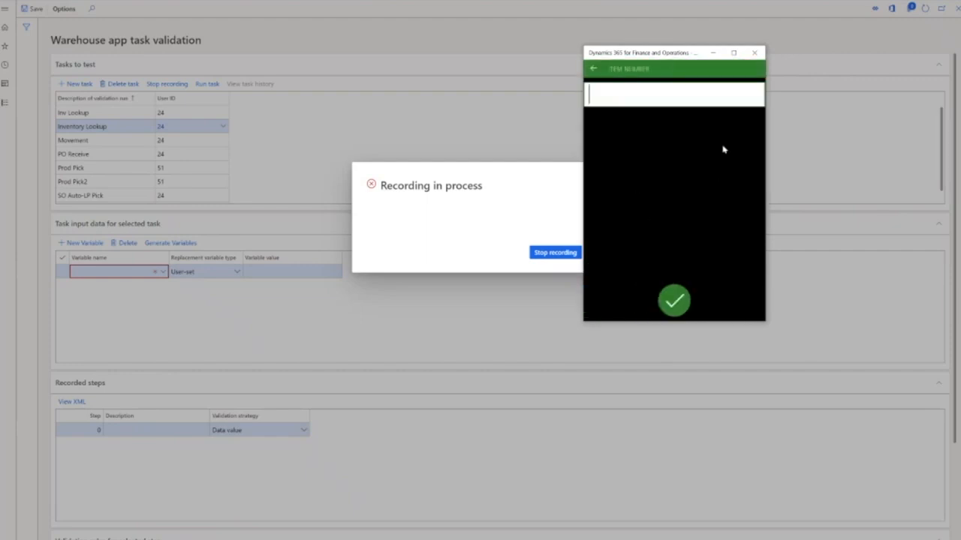
pyautogui.write('A0001')
pyautogui.click(673, 303)
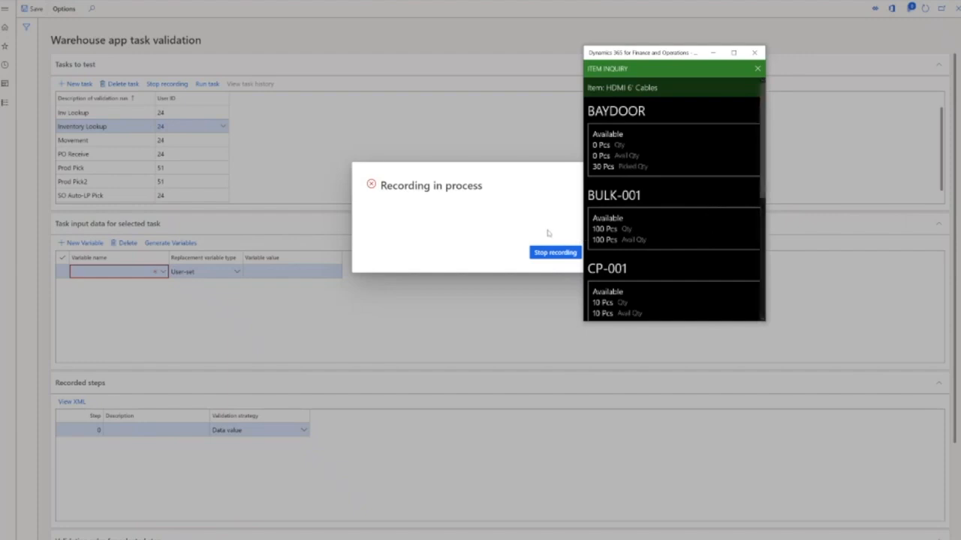
# Step: Stop recording the Inventory Lookup task
pyautogui.click(548, 254)
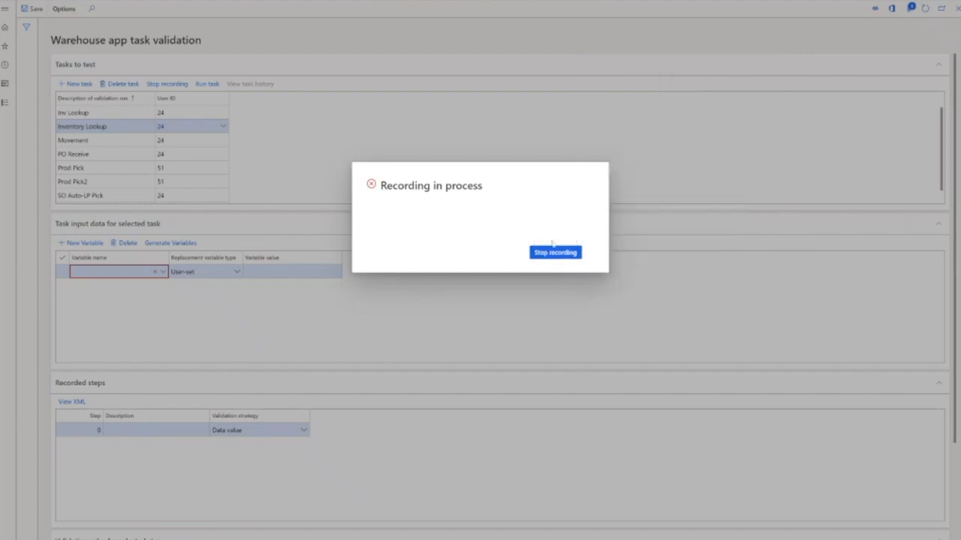
pyautogui.click(550, 253)
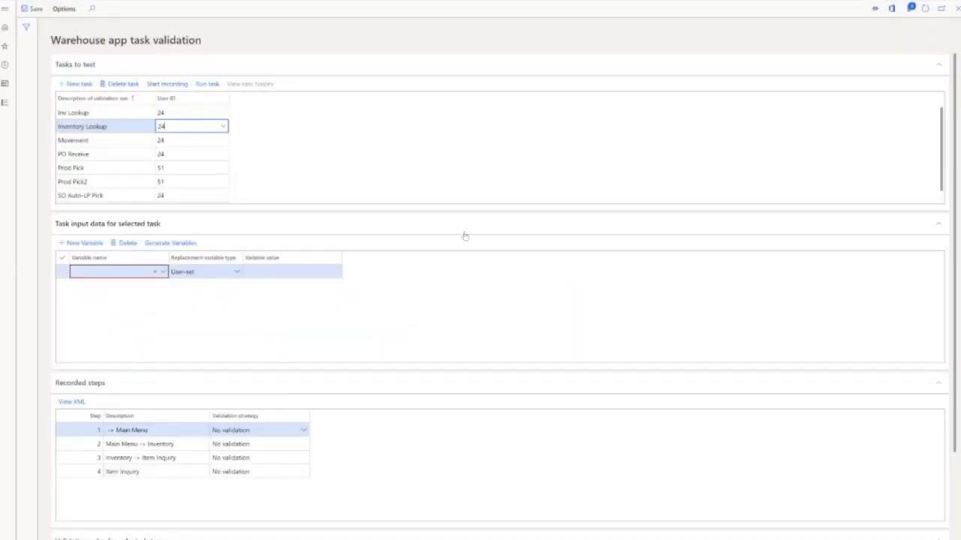
# Step: Change the recorded step descriptions to "Login -> Main Menu" for step 1 and "Item Inquiry (ItemID)" for step 4
pyautogui.scroll(-2, 446, 355)
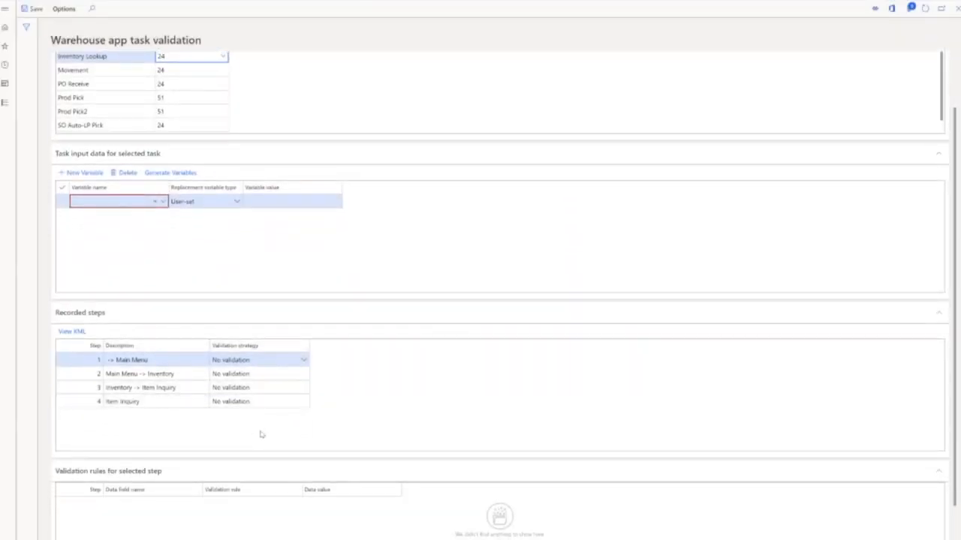
pyautogui.click(131, 359)
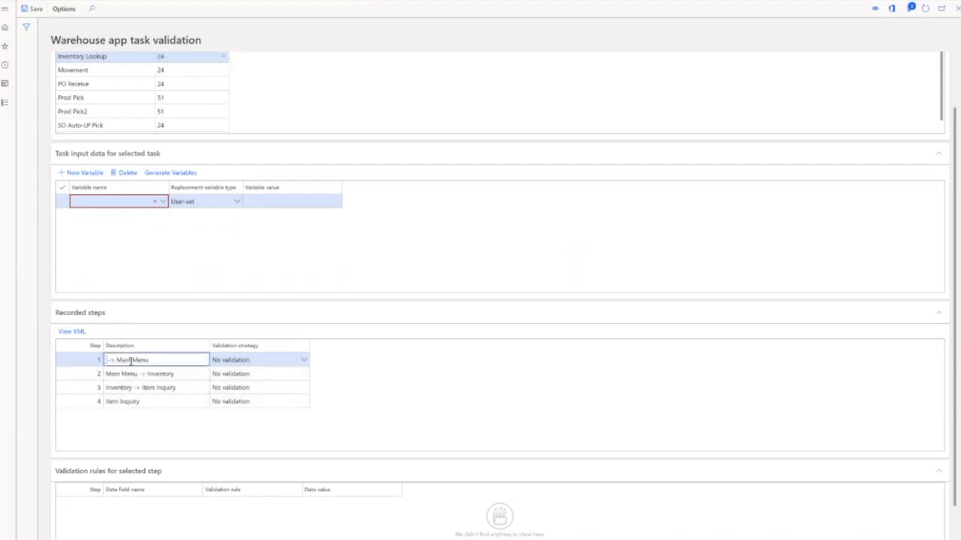
pyautogui.write('Login')
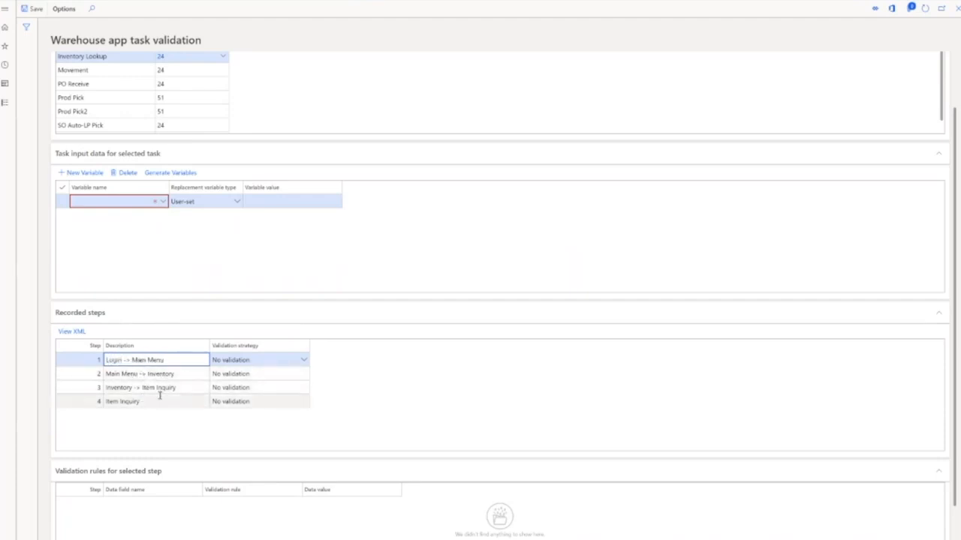
pyautogui.click(160, 399)
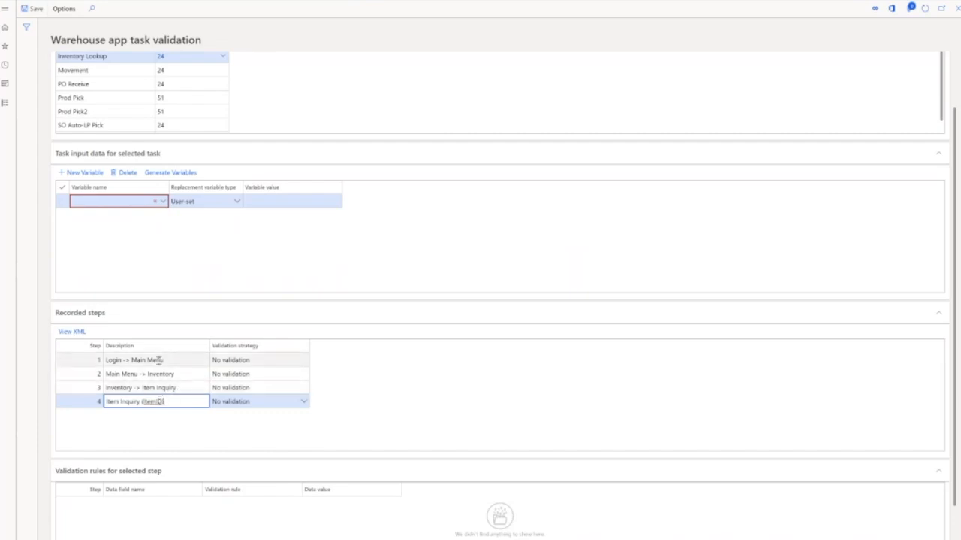
# Step: Examine the input and output XML of the Login -> Main Menu step and close the XML view
pyautogui.click(158, 360)
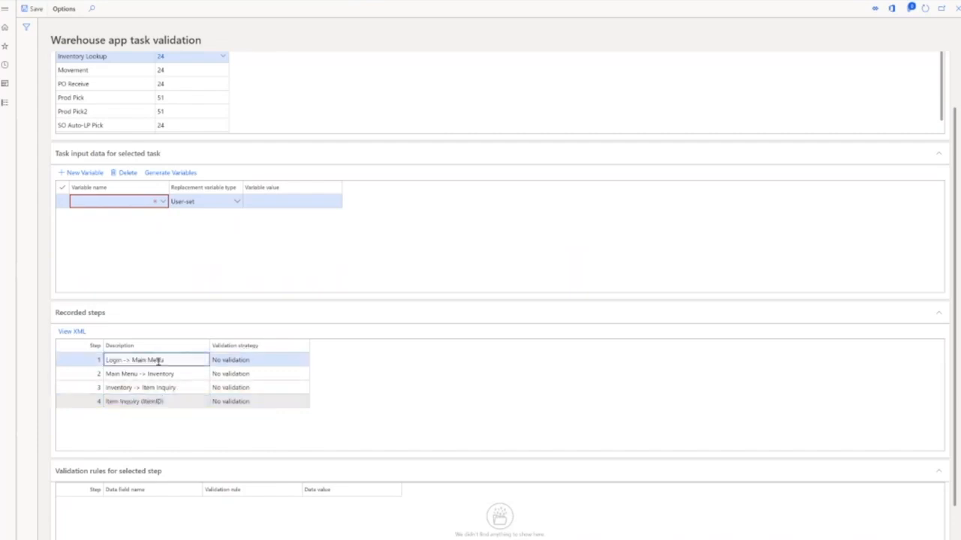
pyautogui.click(75, 332)
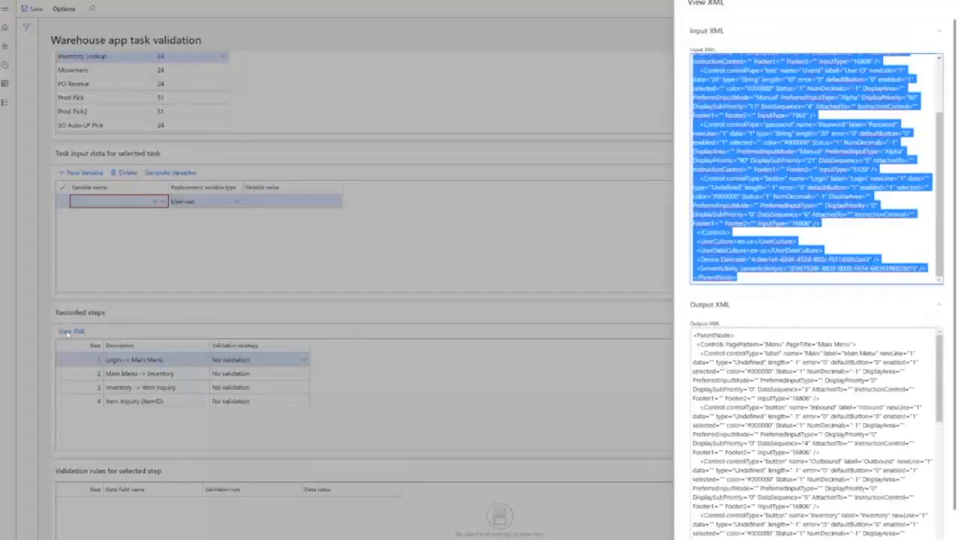
pyautogui.moveTo(888, 56); pyautogui.dragTo(864, 62)
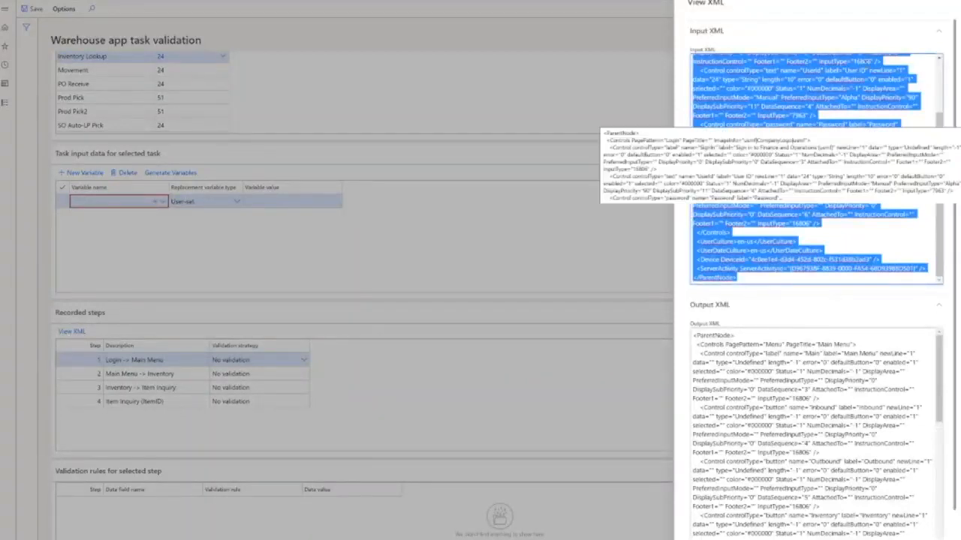
pyautogui.click(937, 89)
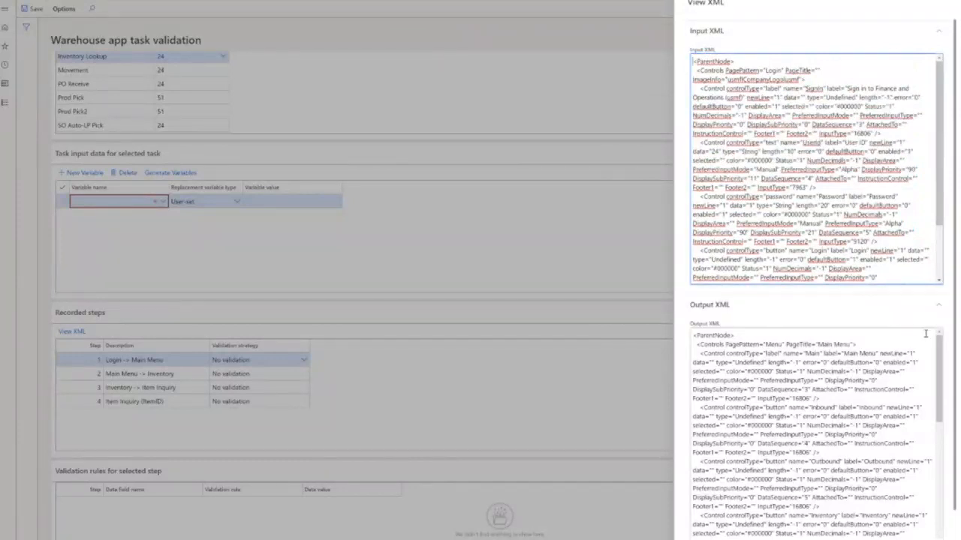
pyautogui.scroll(-1, 926, 333)
pyautogui.scroll(3, 930, 341)
pyautogui.scroll(-1, 950, 353)
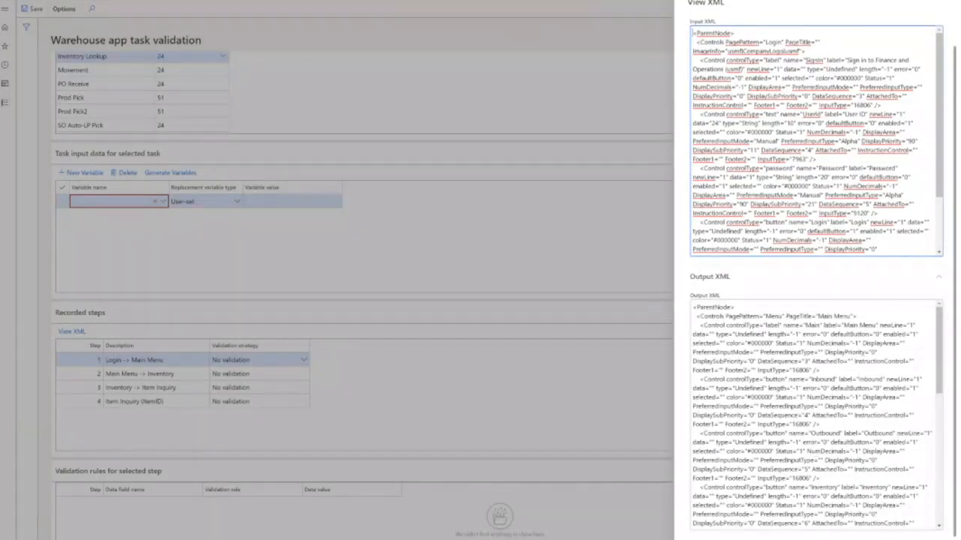
pyautogui.press('Escape')
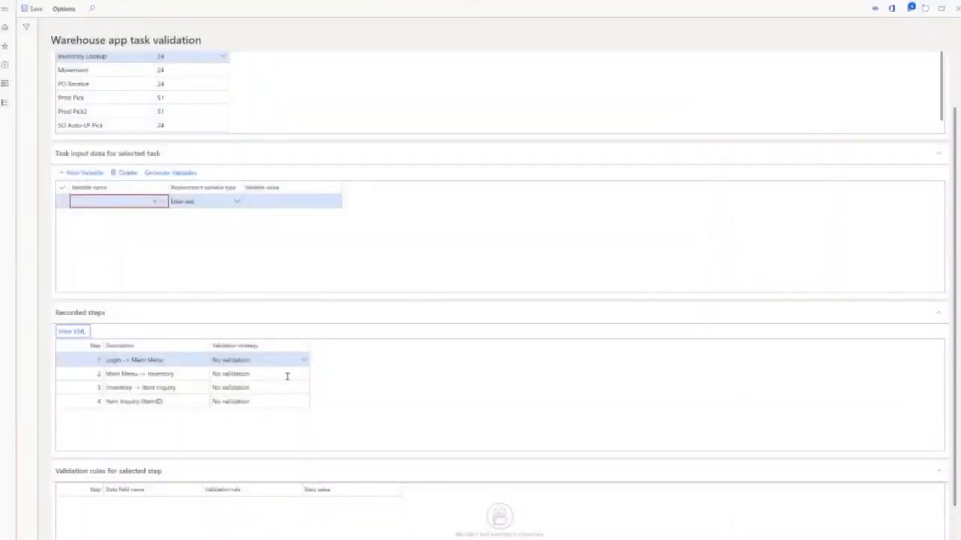
pyautogui.click(189, 373)
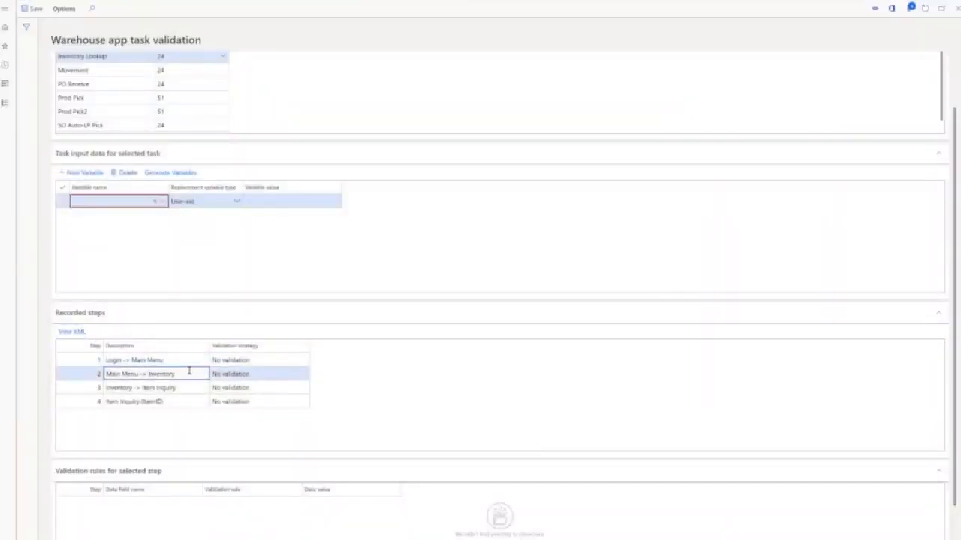
pyautogui.click(121, 361)
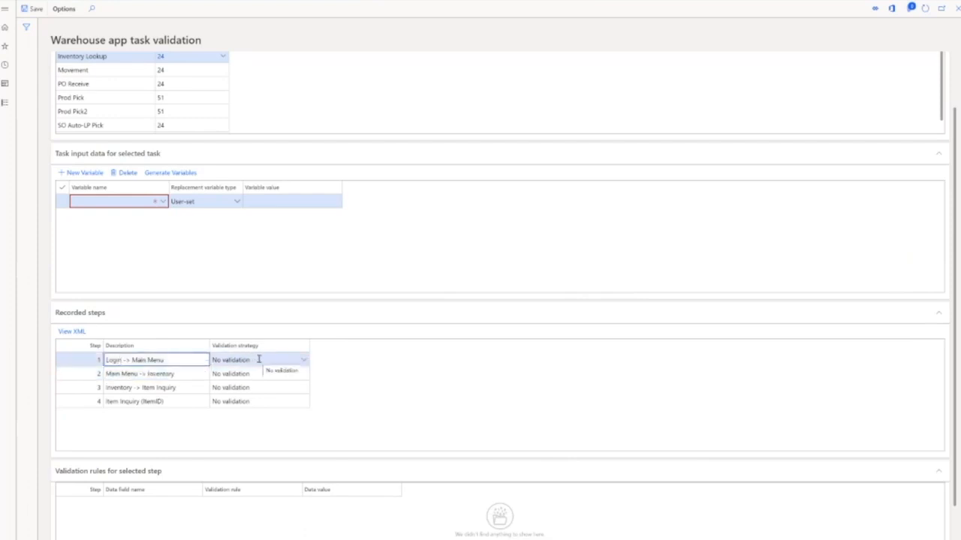
pyautogui.click(303, 361)
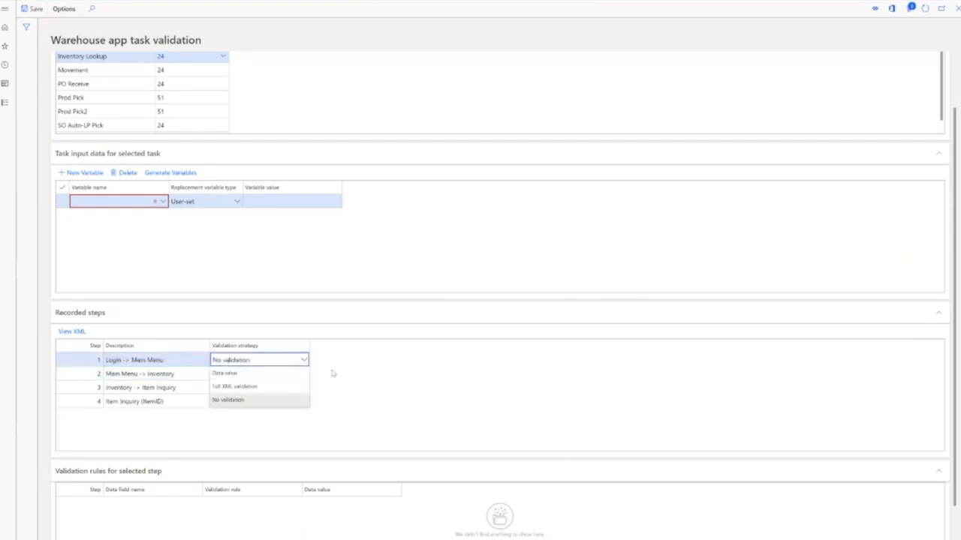
pyautogui.click(332, 373)
pyautogui.click(172, 372)
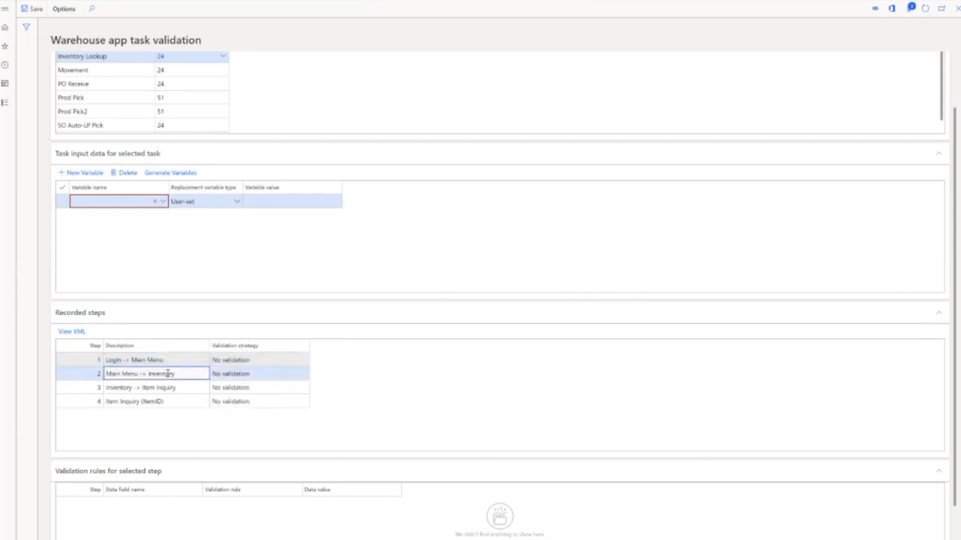
# Step: Set the validation strategy of the Login -> Main Menu step to Data value
pyautogui.click(240, 361)
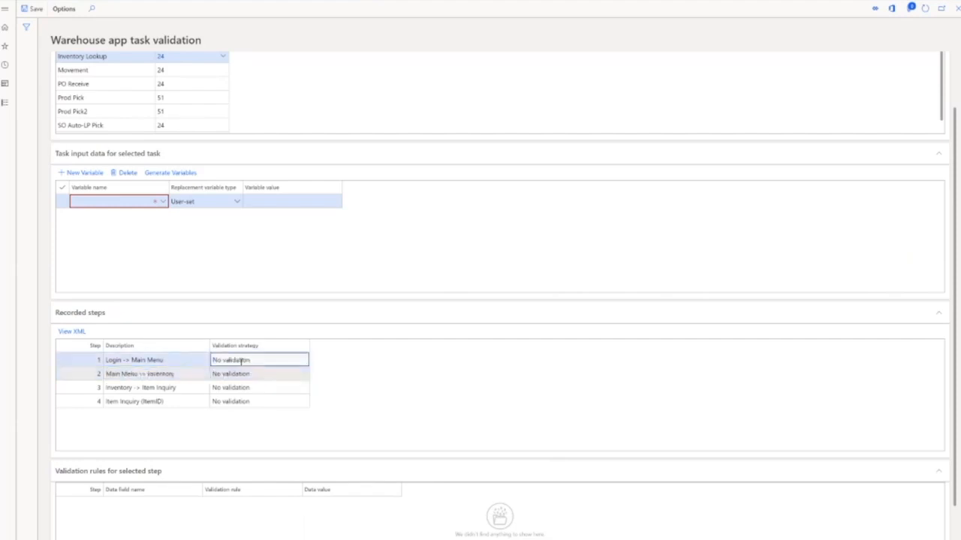
pyautogui.click(301, 360)
pyautogui.click(240, 373)
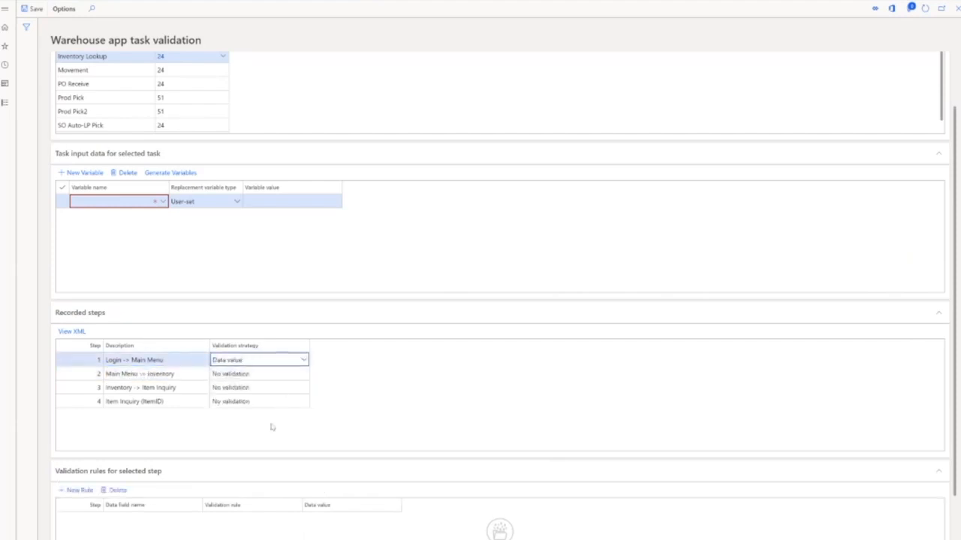
# Step: Add a validation rule to the Login -> Main Menu step that checks the Inventory data field with the Exists rule
pyautogui.click(78, 490)
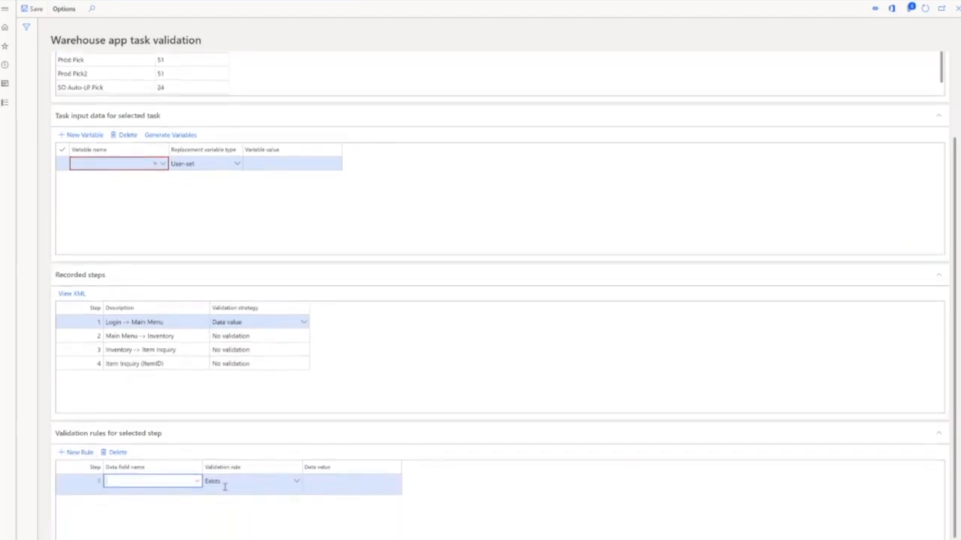
pyautogui.click(197, 481)
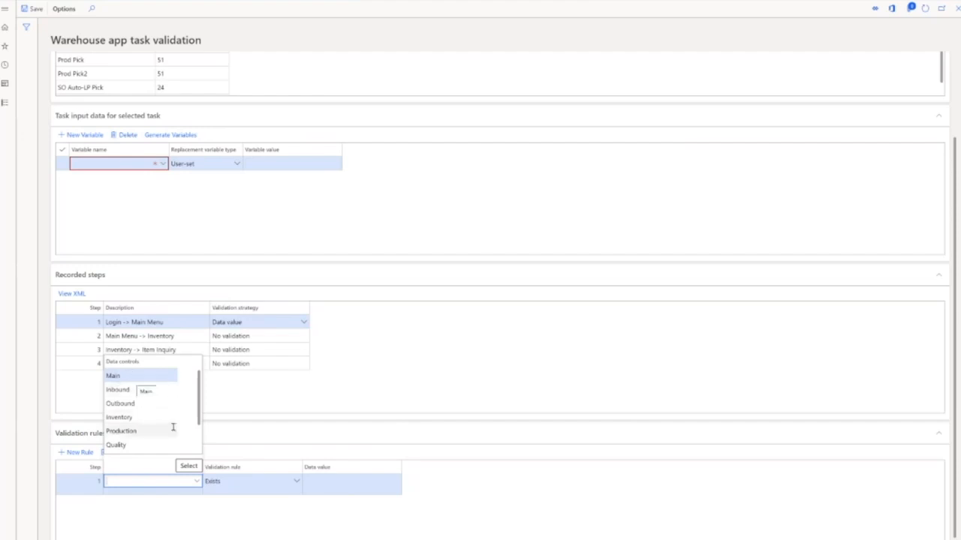
pyautogui.scroll(-1, 172, 425)
pyautogui.scroll(1, 172, 425)
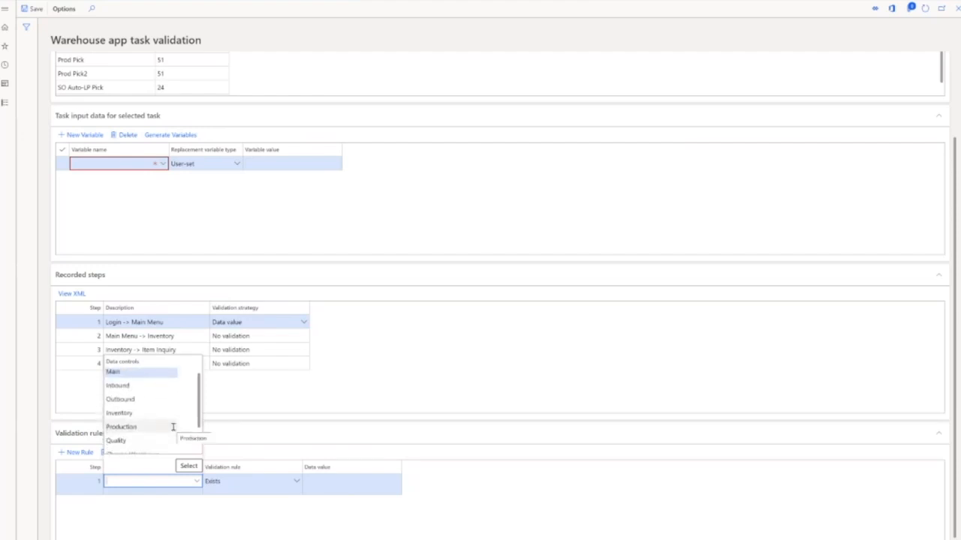
pyautogui.scroll(-1, 173, 427)
pyautogui.scroll(1, 173, 427)
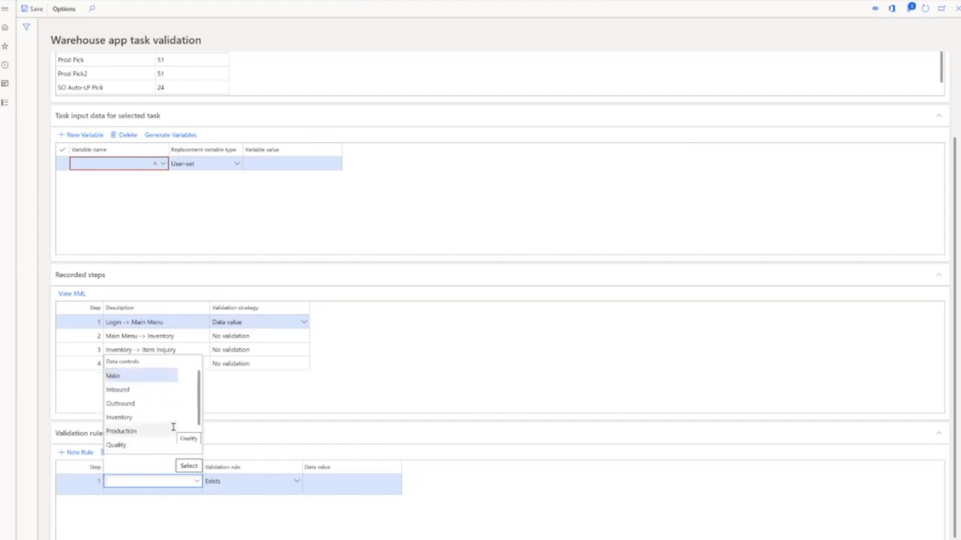
pyautogui.click(130, 418)
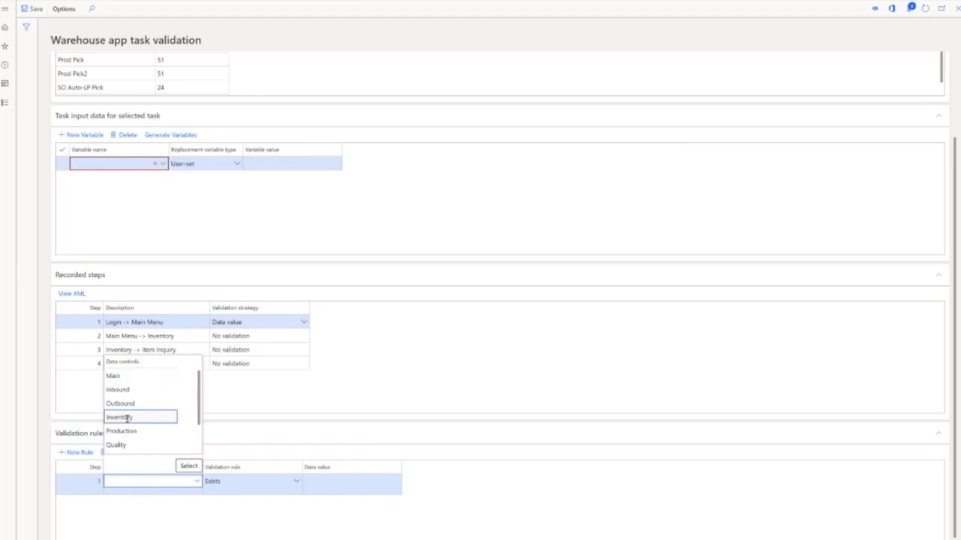
pyautogui.click(189, 466)
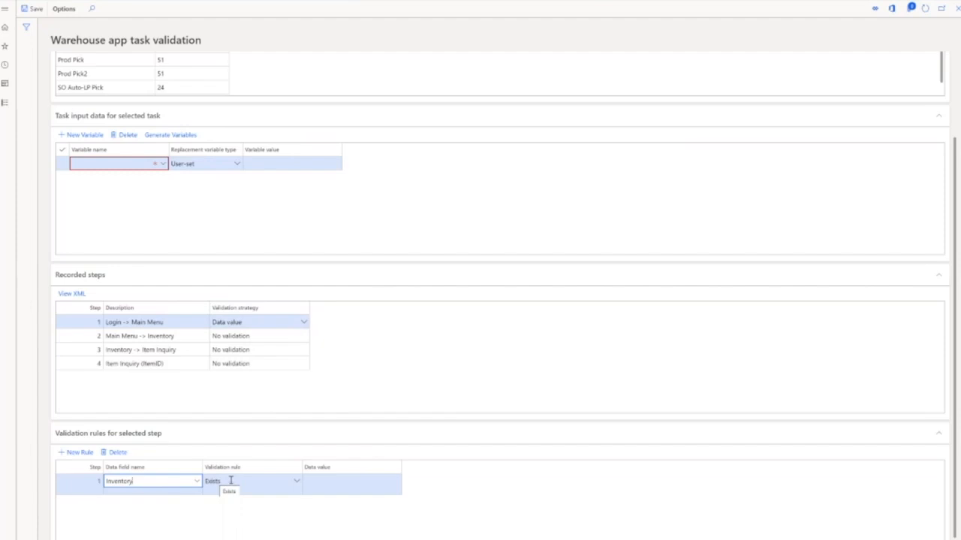
# Step: Set the Main Menu -> Inventory step to Data value validation and add an Exists rule for the Item Inquiry data field
pyautogui.click(199, 336)
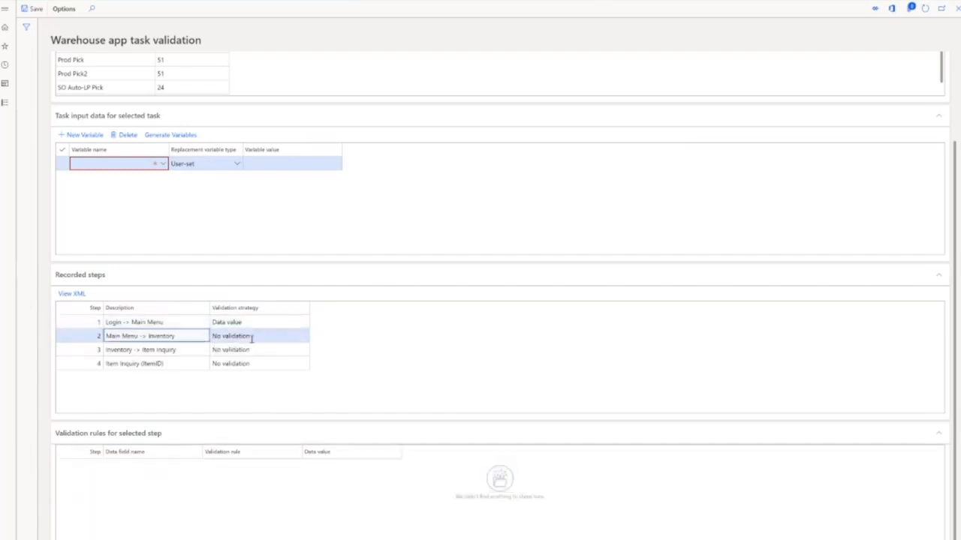
pyautogui.click(302, 338)
pyautogui.click(275, 350)
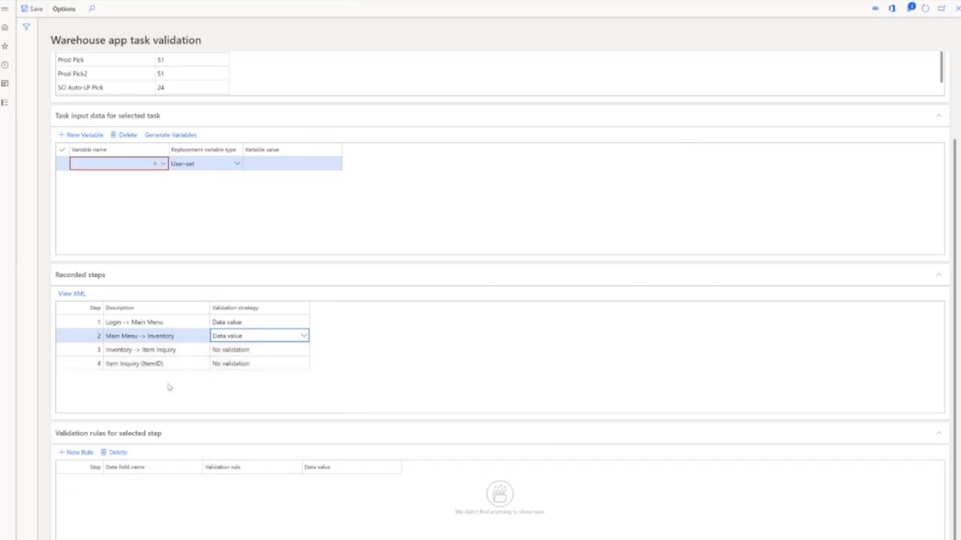
pyautogui.click(75, 453)
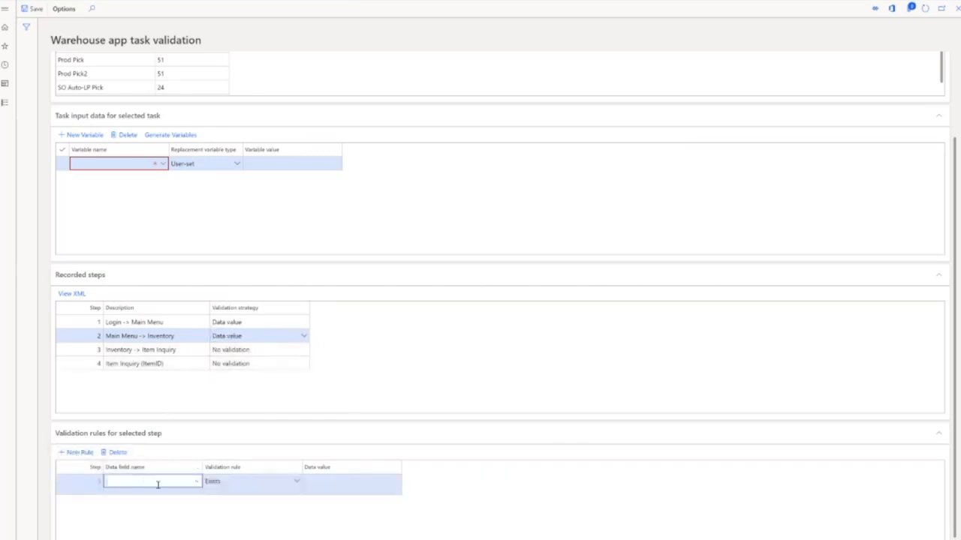
pyautogui.click(198, 481)
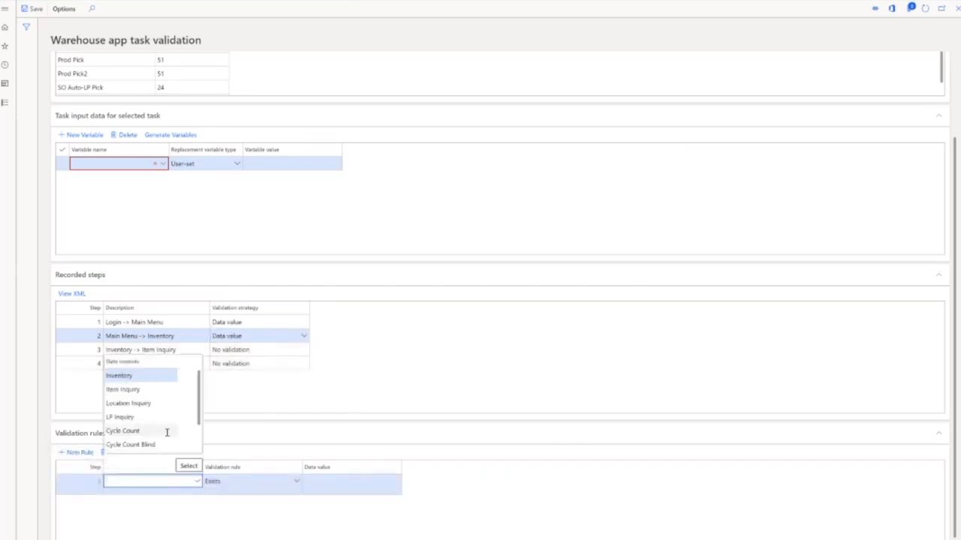
pyautogui.click(126, 390)
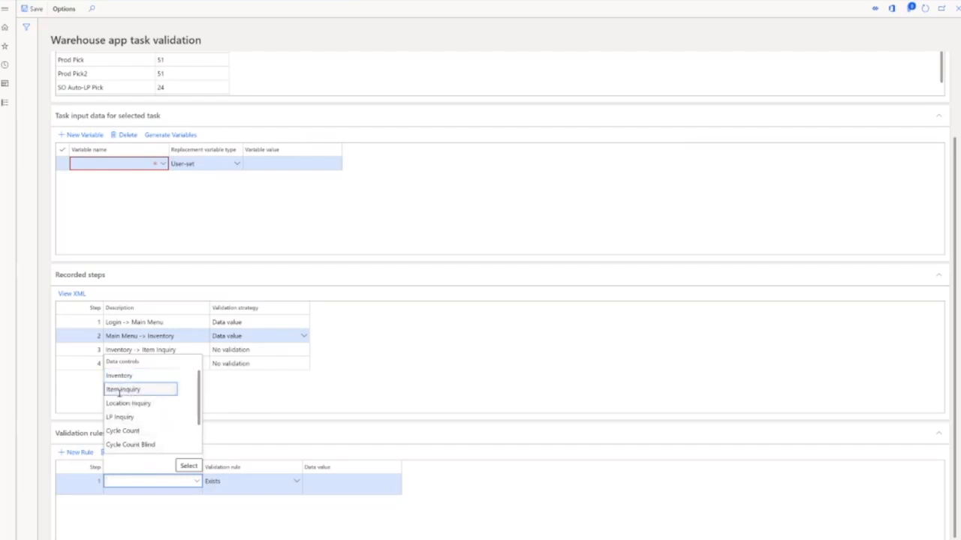
pyautogui.click(187, 467)
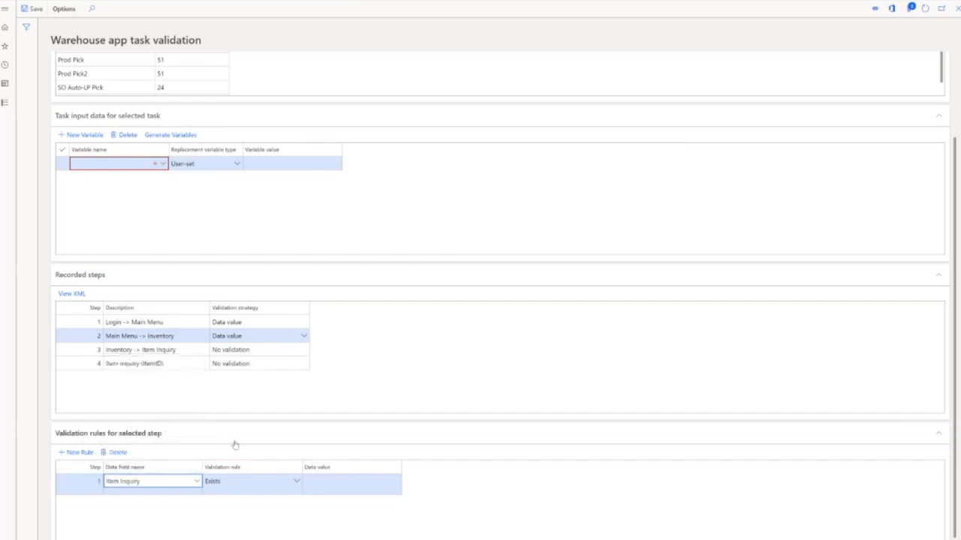
# Step: Set the validation strategy of the Inventory -> Item Inquiry step to Data value
pyautogui.click(192, 349)
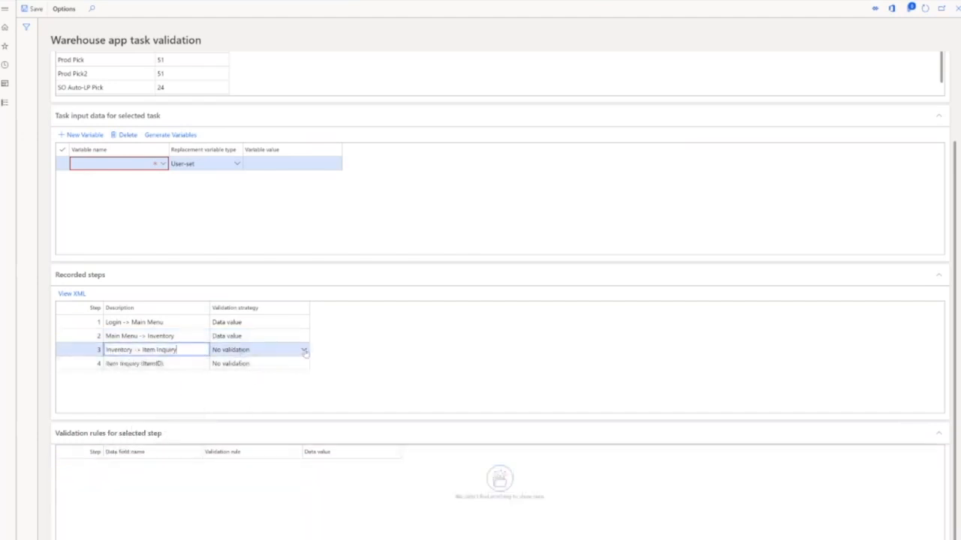
pyautogui.click(304, 350)
pyautogui.click(233, 365)
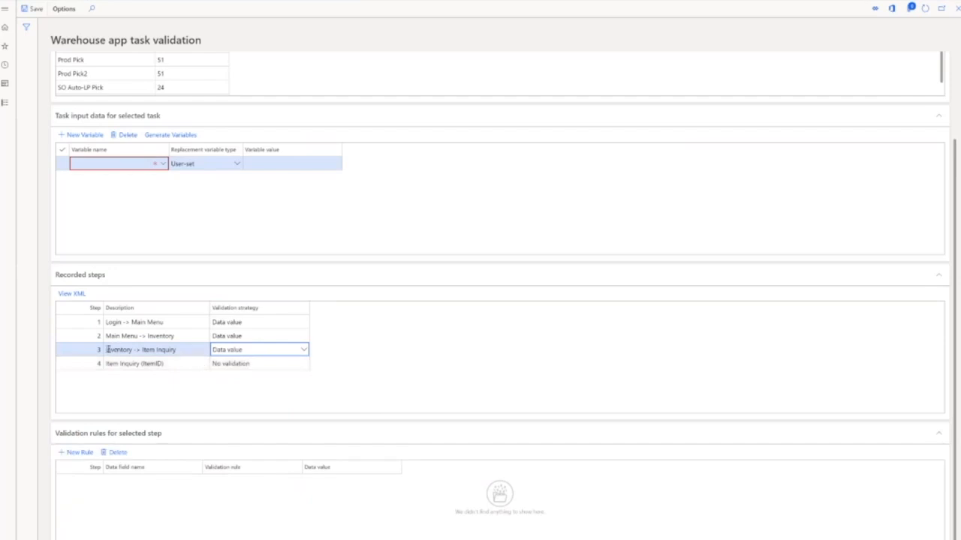
# Step: Examine the input XML of the Inventory -> Item Inquiry step from its beginning
pyautogui.click(72, 294)
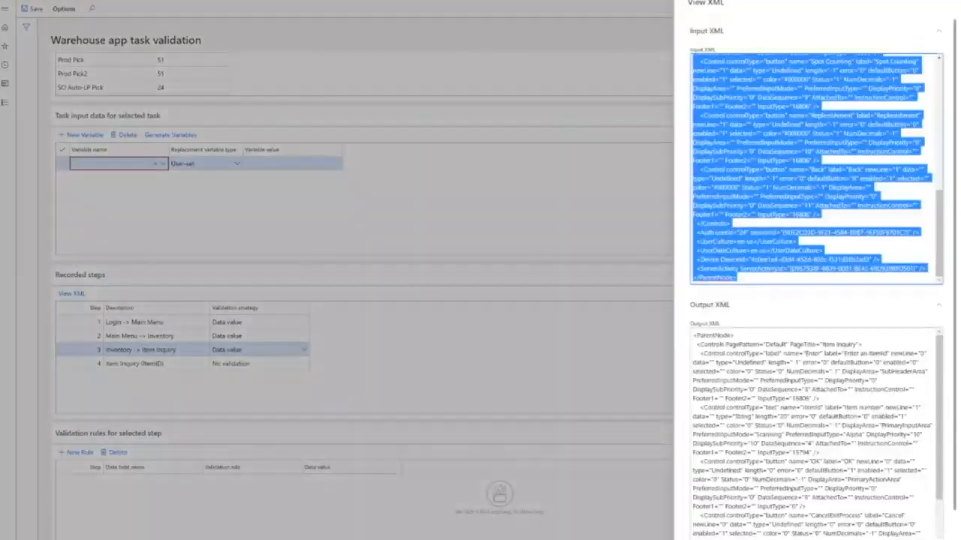
pyautogui.click(857, 181)
pyautogui.scroll(5, 857, 181)
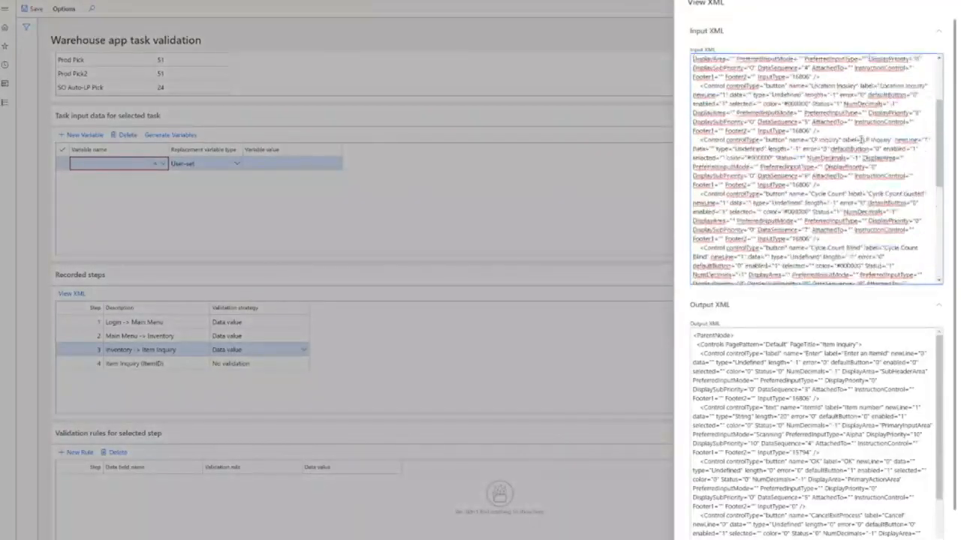
pyautogui.scroll(5, 856, 181)
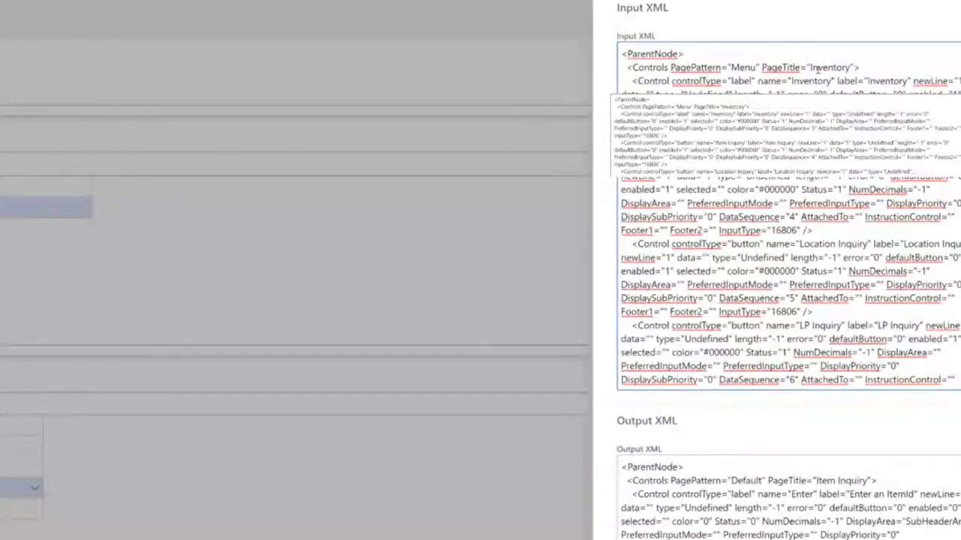
# Step: Close the XML view and add an Exists validation rule for the ItemId data field to the Inventory -> Item Inquiry step
pyautogui.scroll(-2, 927, 331)
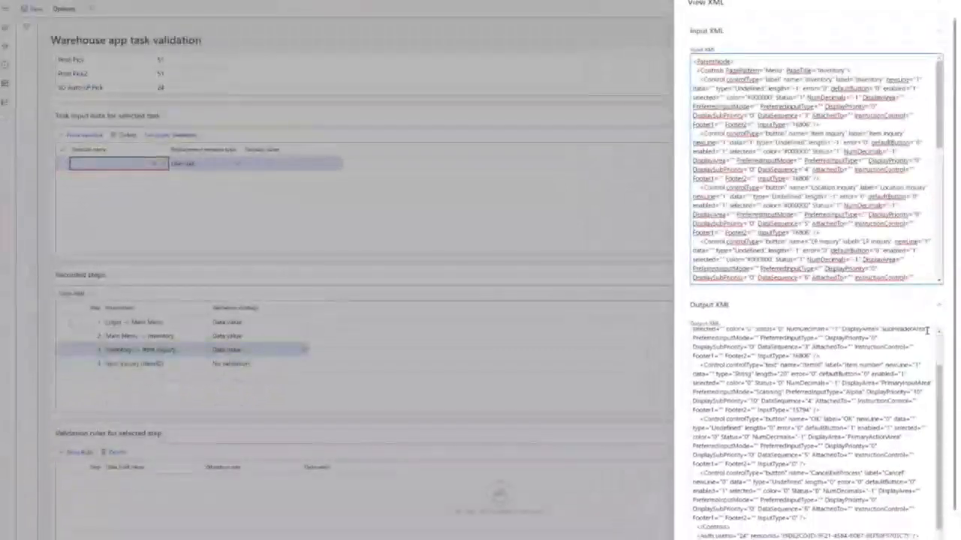
pyautogui.scroll(3, 927, 331)
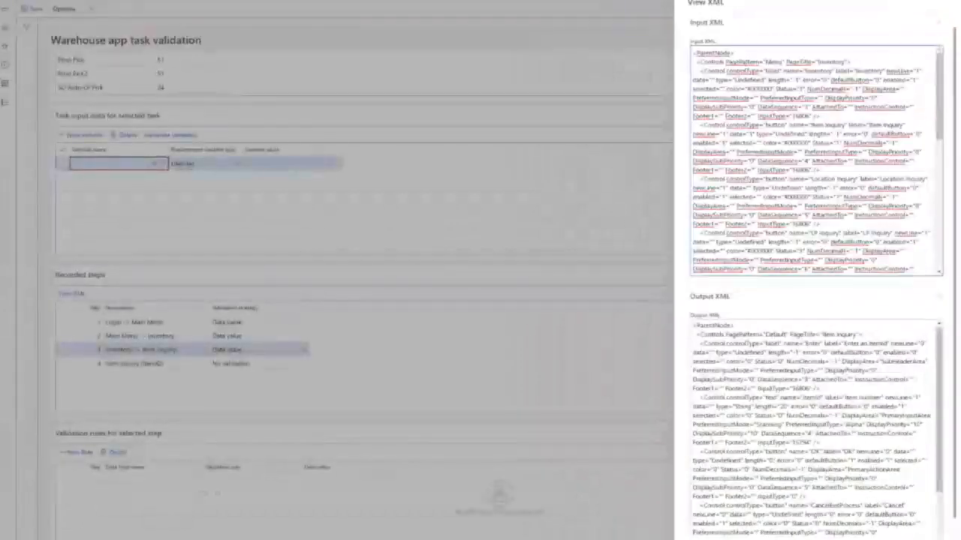
pyautogui.click(943, 537)
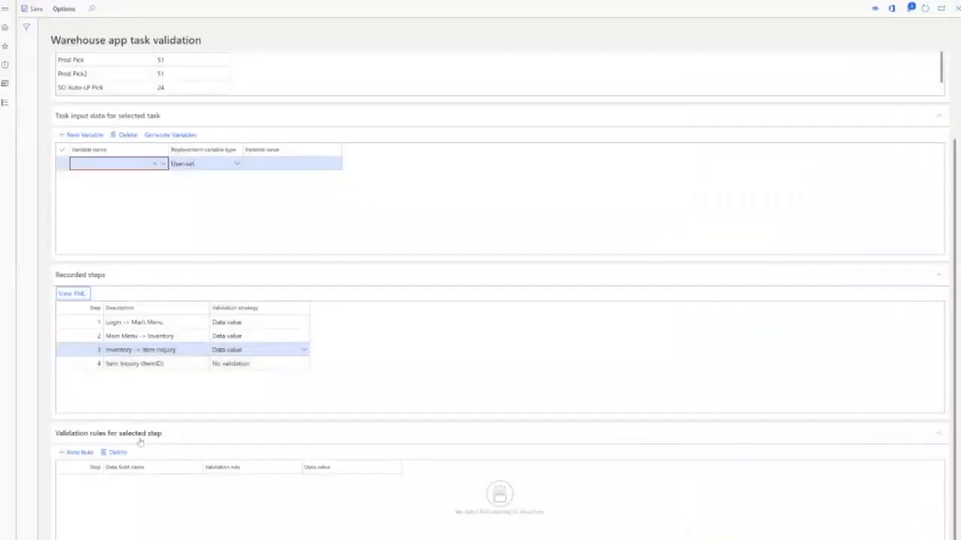
pyautogui.click(73, 452)
pyautogui.click(196, 481)
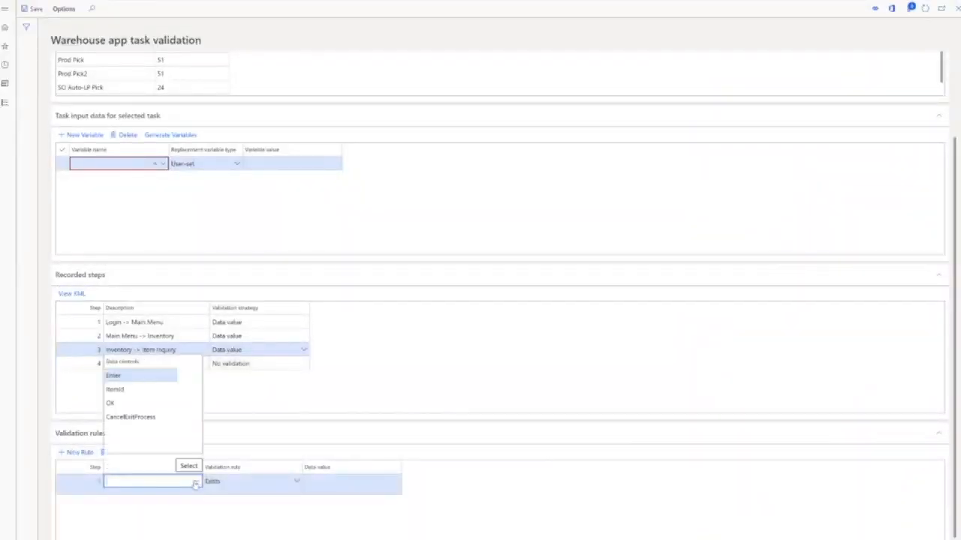
pyautogui.click(139, 389)
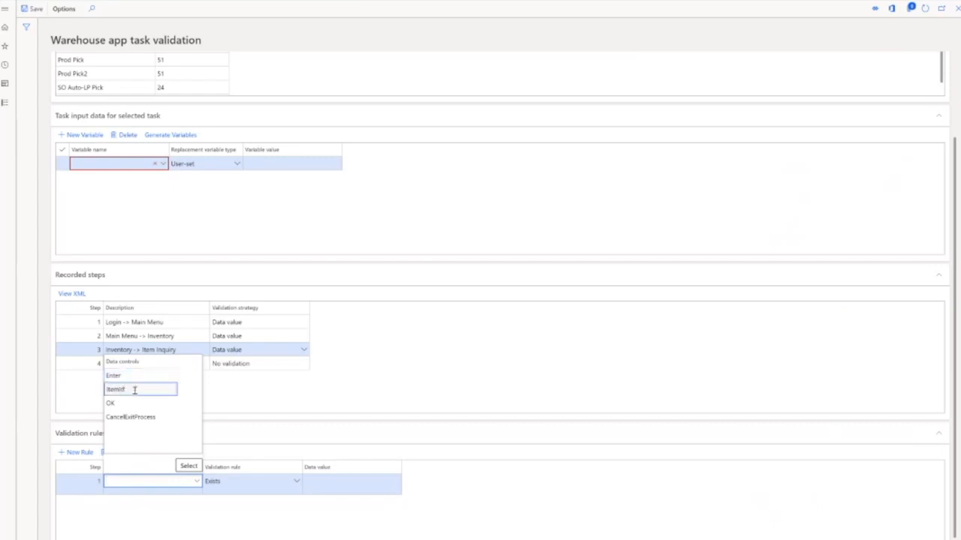
pyautogui.click(188, 466)
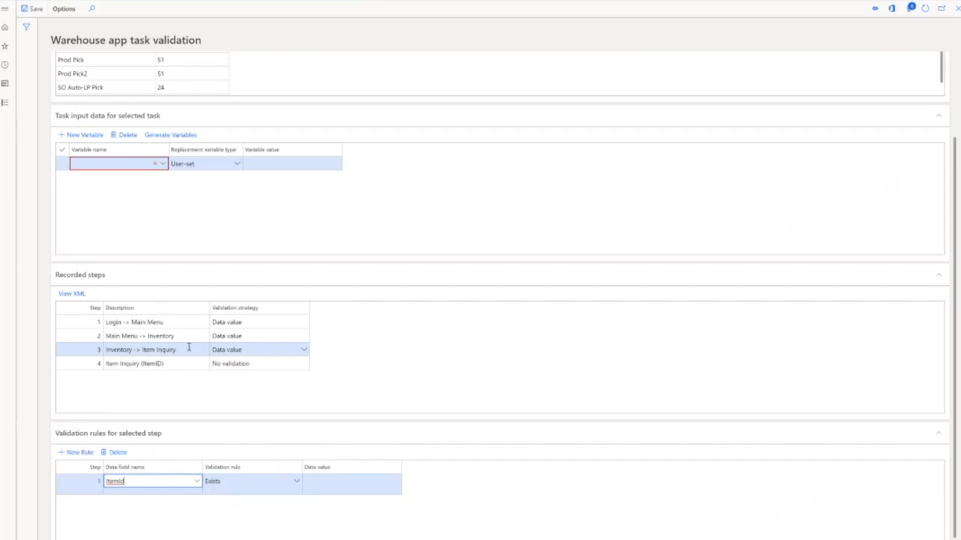
# Step: Set the validation strategy of the Item Inquiry (ItemID) recorded step to Data value
pyautogui.click(229, 363)
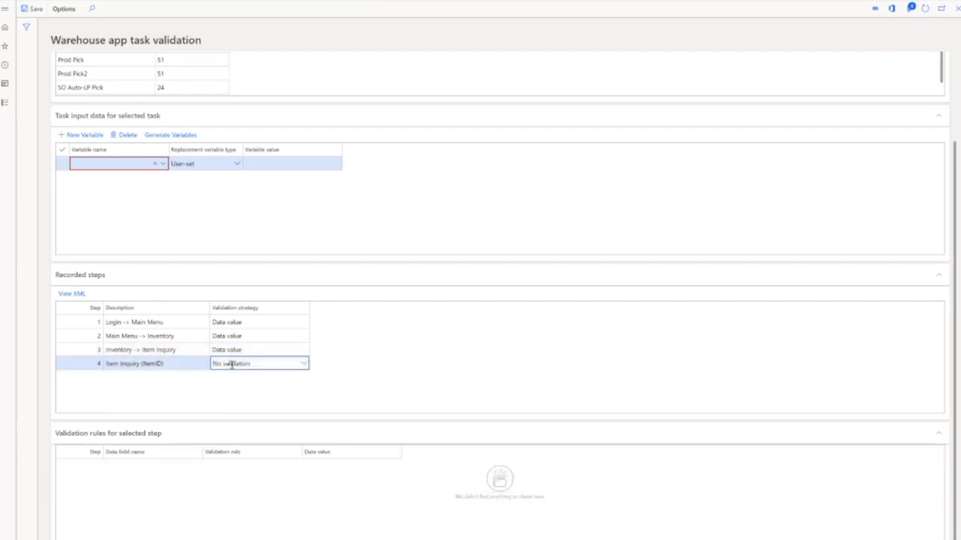
pyautogui.click(304, 364)
pyautogui.click(239, 377)
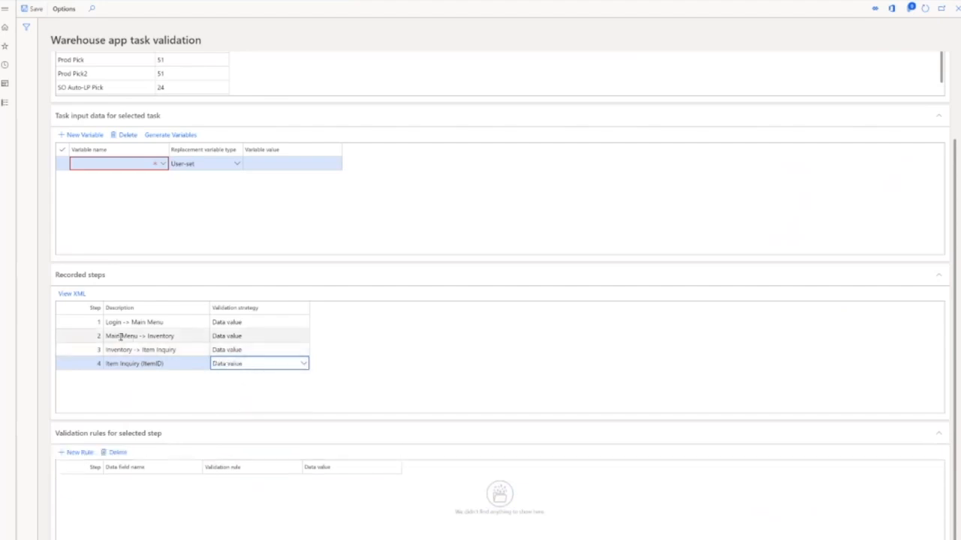
# Step: Examine the Item Inquiry (ItemID) step's XML, checking the ItemId input value and the location and quantity label controls in the output
pyautogui.click(73, 293)
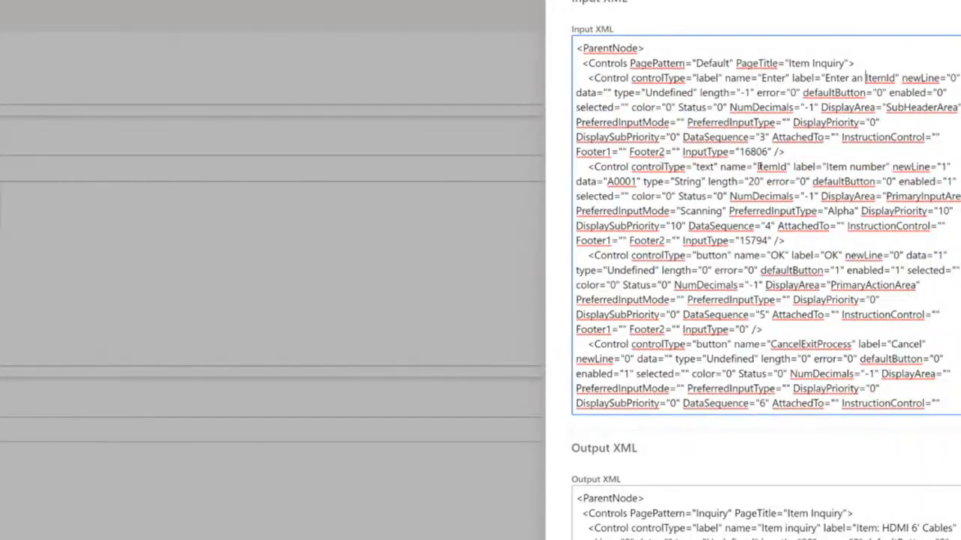
pyautogui.click(729, 166)
pyautogui.doubleClick(609, 181)
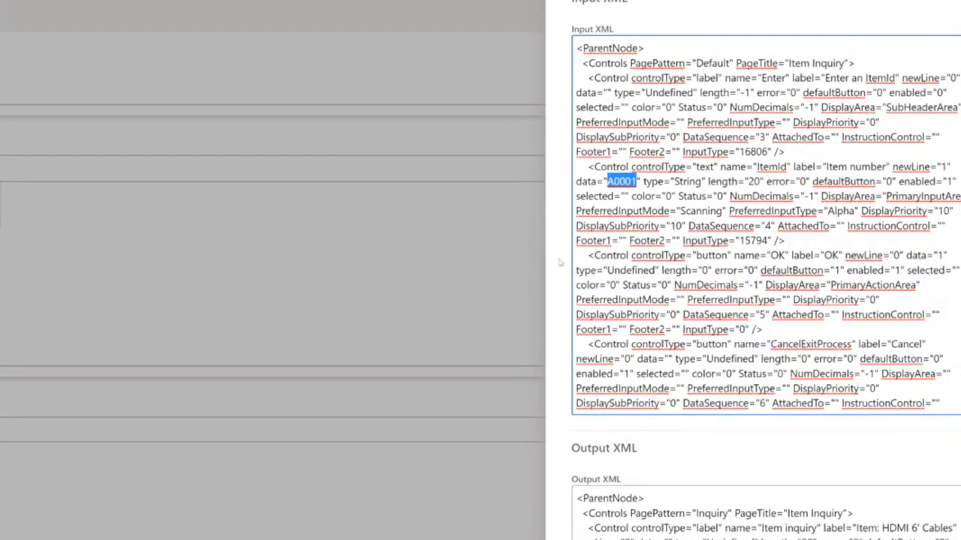
pyautogui.scroll(-5, 570, 258)
pyautogui.scroll(-3, 561, 262)
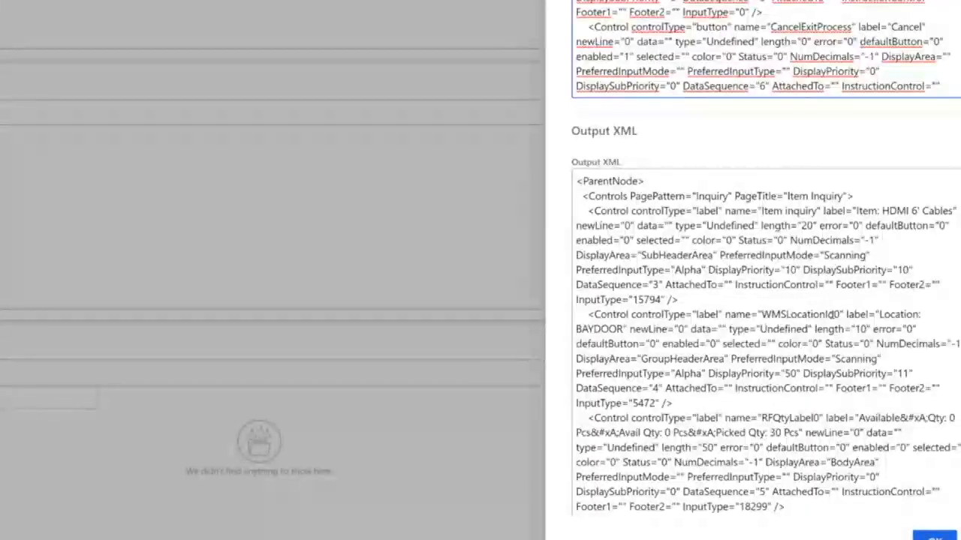
pyautogui.doubleClick(785, 314)
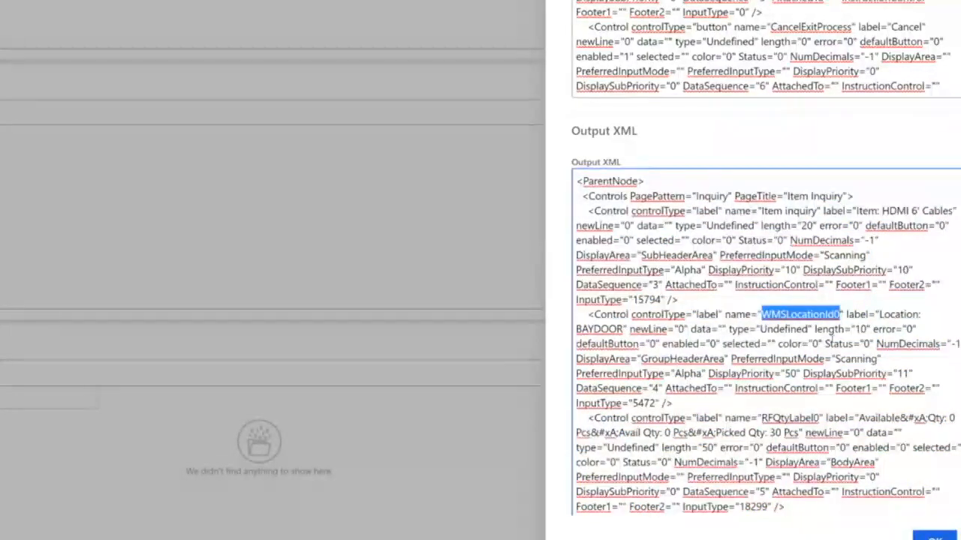
pyautogui.scroll(-1, 827, 360)
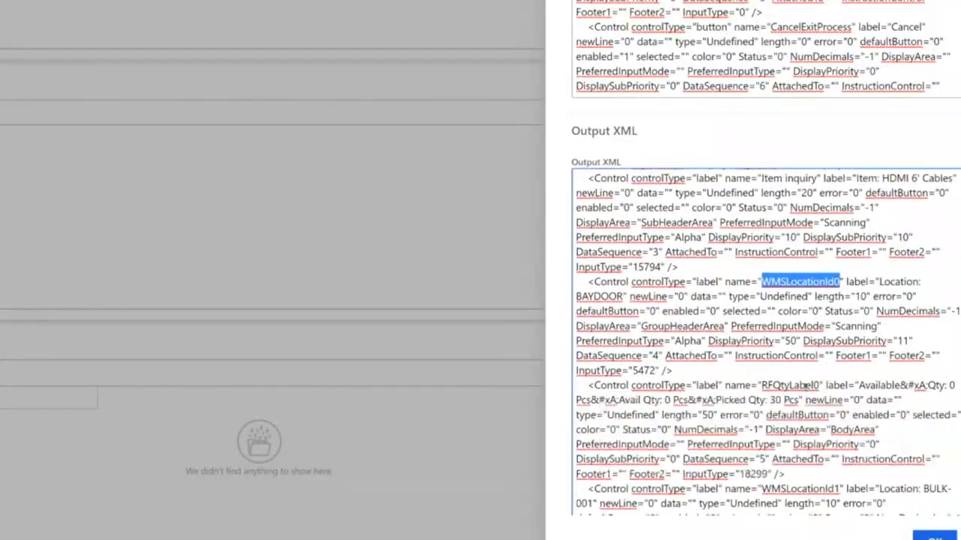
pyautogui.doubleClick(780, 386)
pyautogui.scroll(-2, 819, 408)
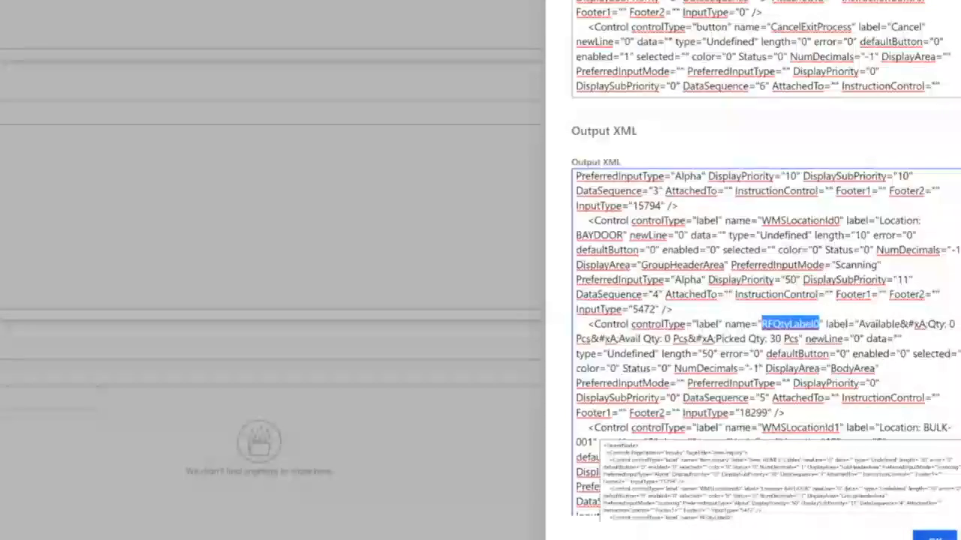
pyautogui.click(806, 427)
pyautogui.doubleClick(806, 427)
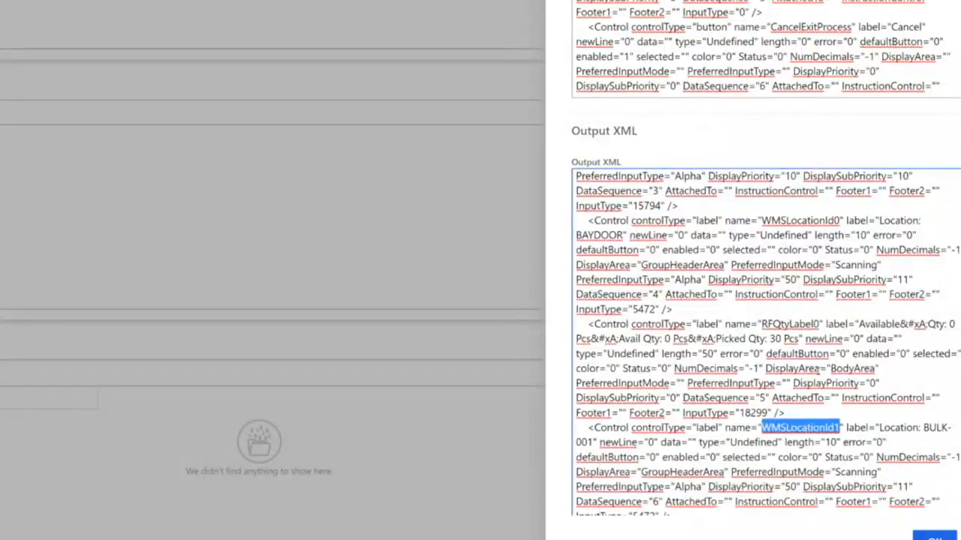
pyautogui.scroll(3, 818, 371)
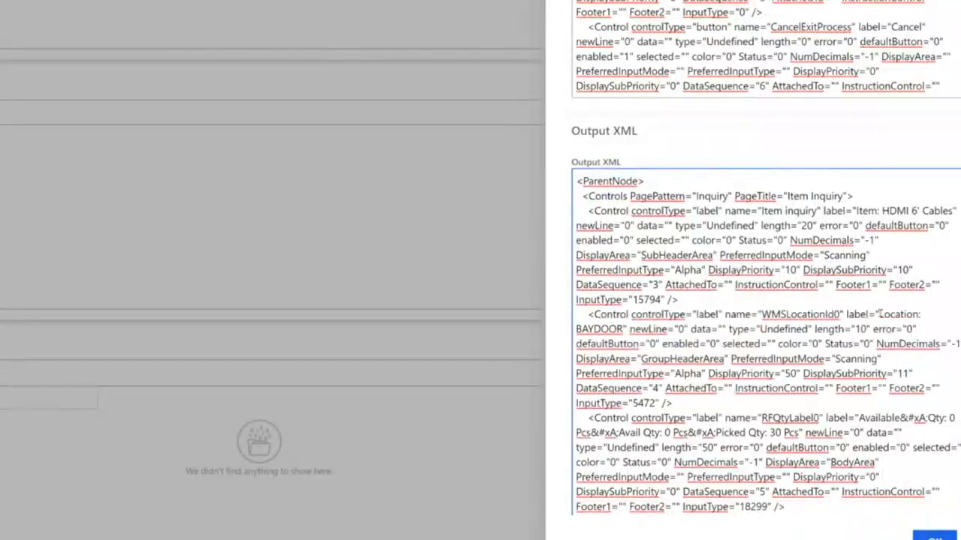
# Step: Copy the WMSLocationId0 label text "Location: BAYDOOR" from the output XML and close the XML view
pyautogui.moveTo(879, 314); pyautogui.dragTo(624, 329)
pyautogui.hotkey('ctrl', 'c')
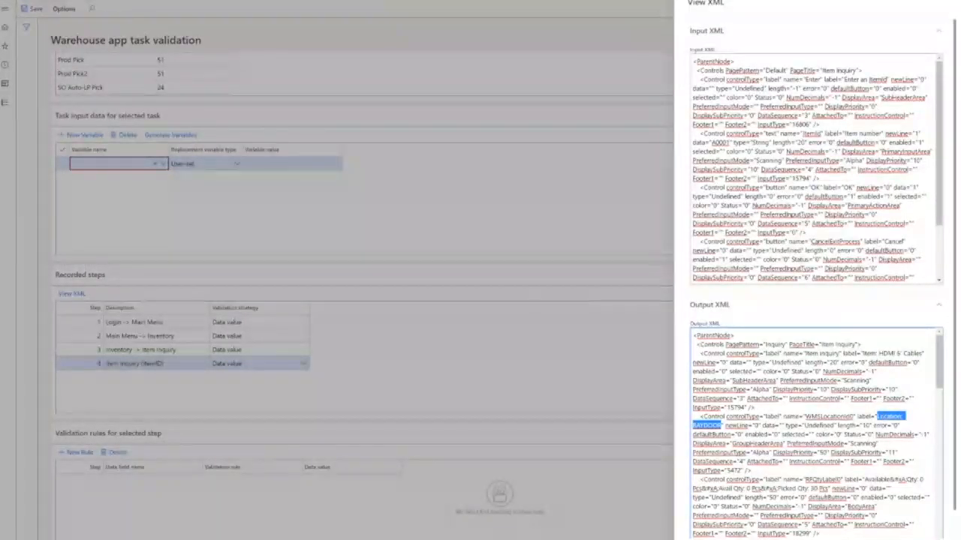
pyautogui.press('Escape')
# Step: Add a validation rule to the Item Inquiry (ItemID) step that checks the WMSLocationId0 data field with the Exists rule
pyautogui.click(79, 452)
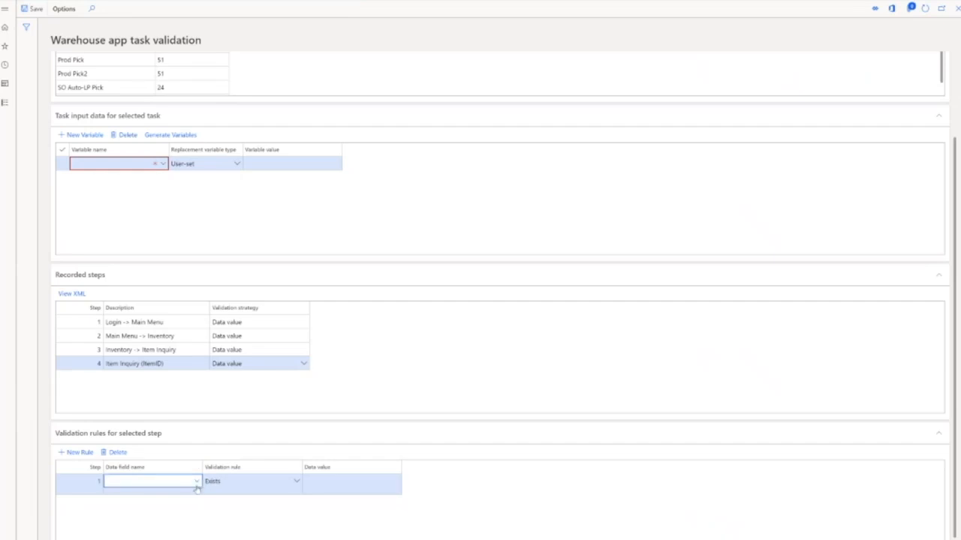
pyautogui.click(196, 486)
pyautogui.click(134, 389)
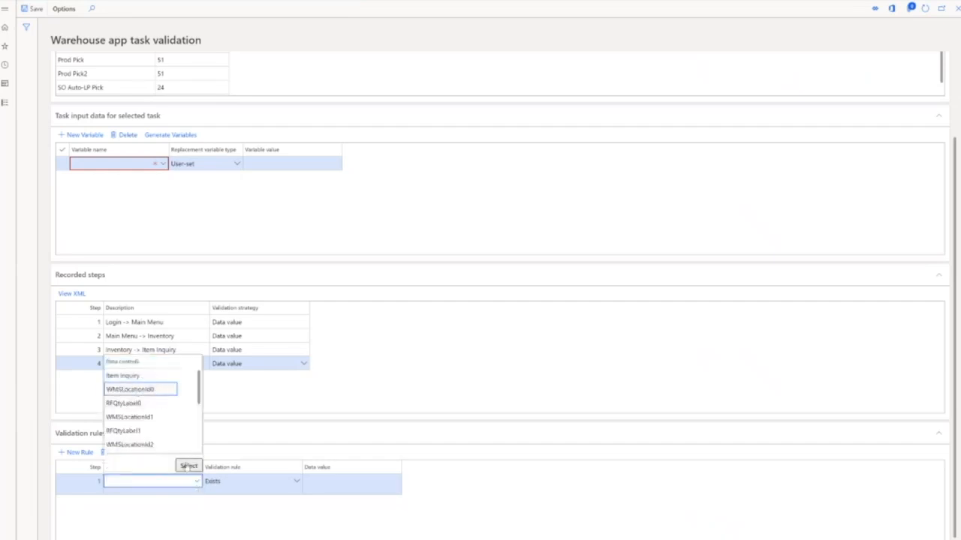
pyautogui.scroll(-1, 172, 412)
pyautogui.scroll(-3, 174, 412)
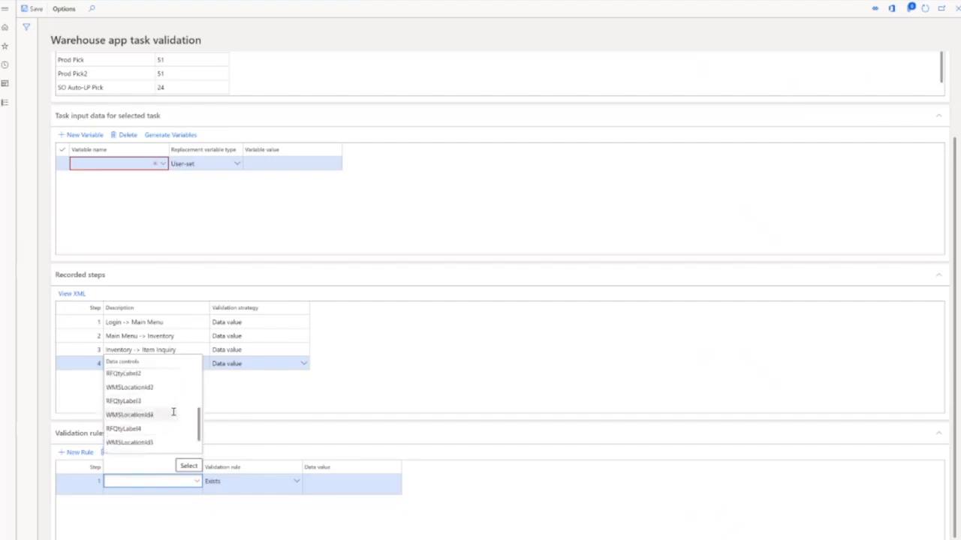
pyautogui.scroll(3, 173, 412)
pyautogui.scroll(1, 173, 412)
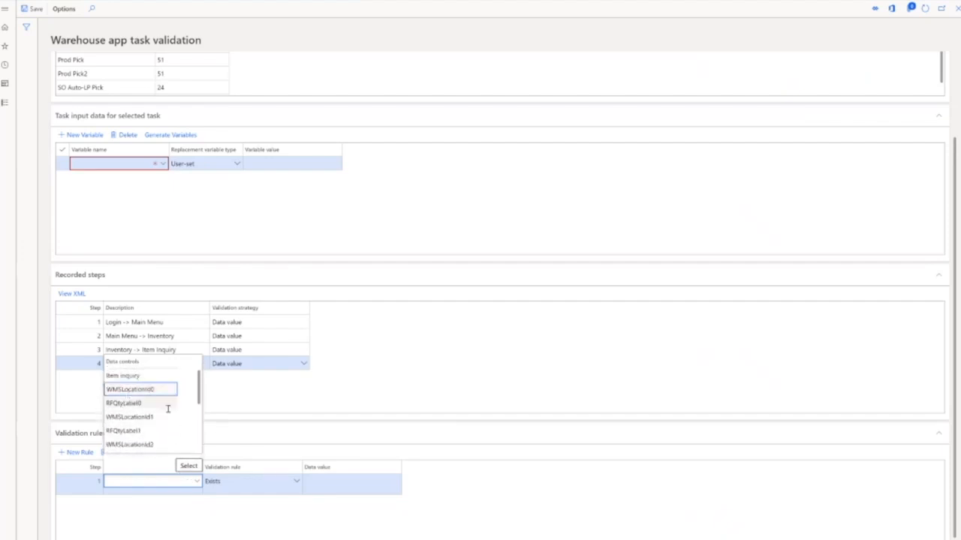
pyautogui.click(188, 467)
pyautogui.click(189, 467)
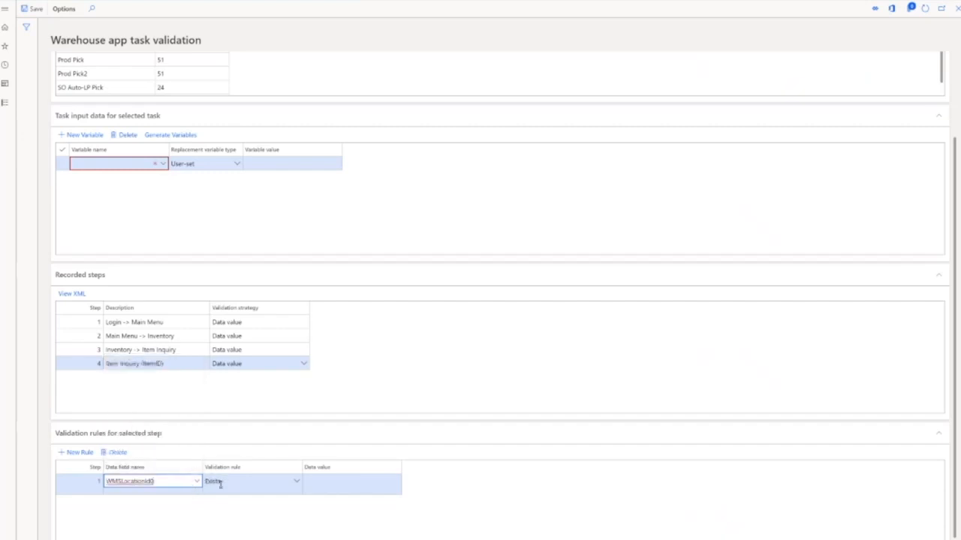
# Step: Add a second WMSLocationId0 rule using Data value equality with the data value "Location: BAYDOOR"
pyautogui.click(80, 453)
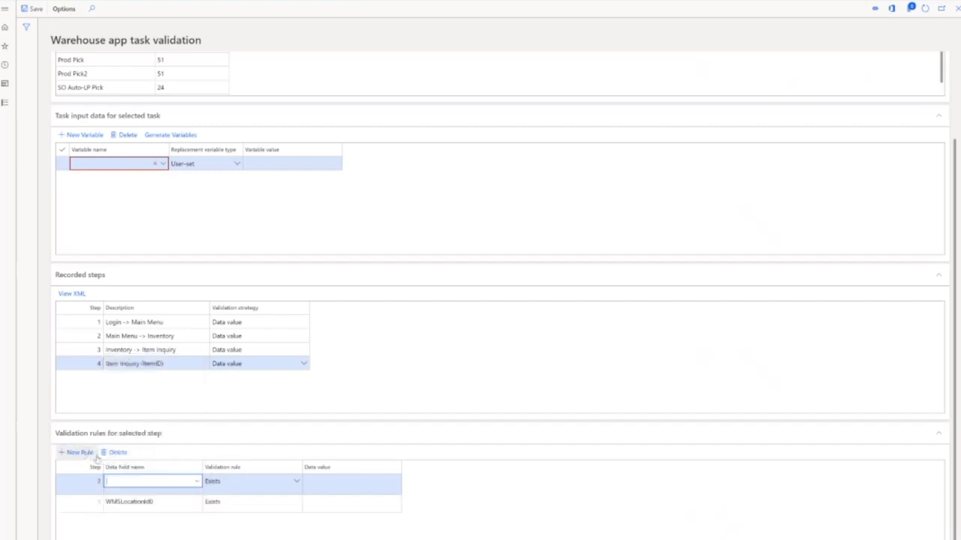
pyautogui.click(196, 482)
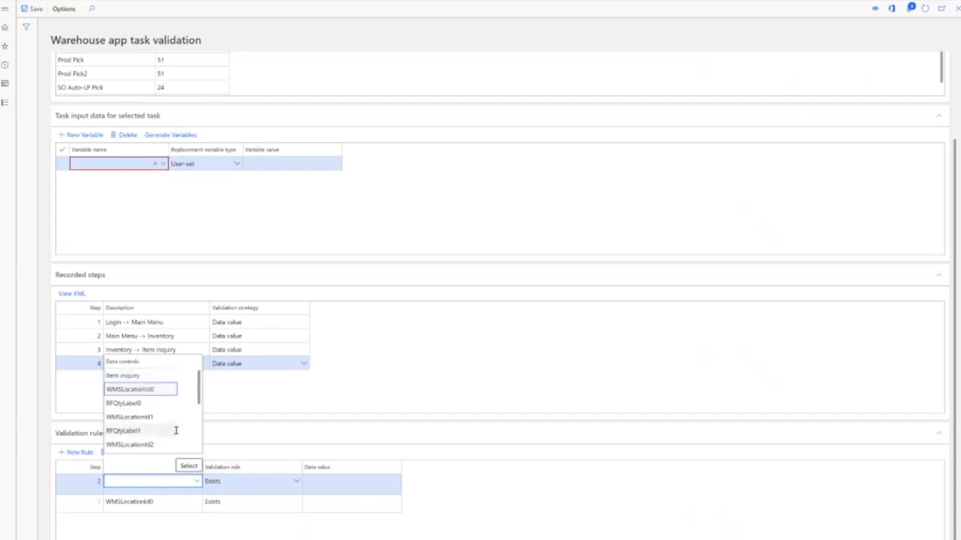
pyautogui.click(189, 467)
pyautogui.click(275, 481)
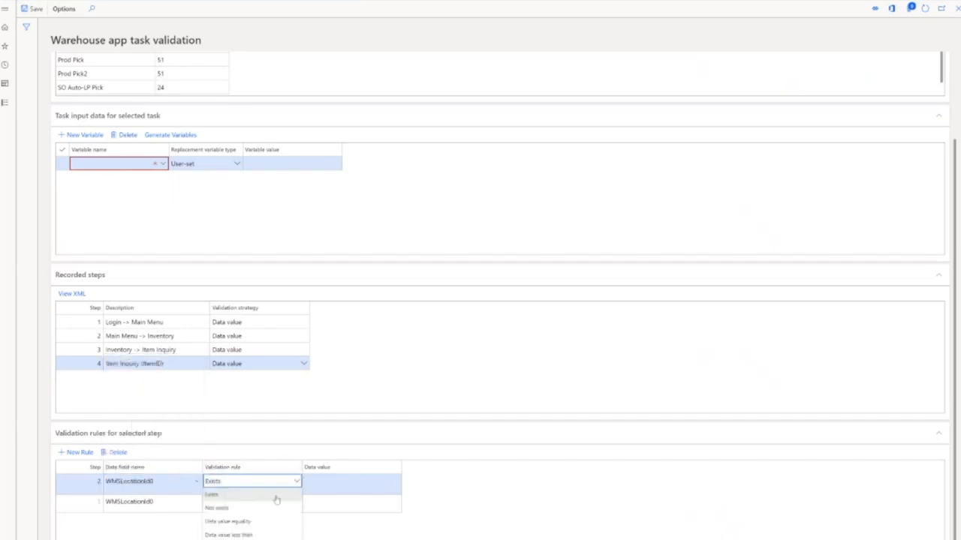
pyautogui.click(238, 523)
pyautogui.click(323, 489)
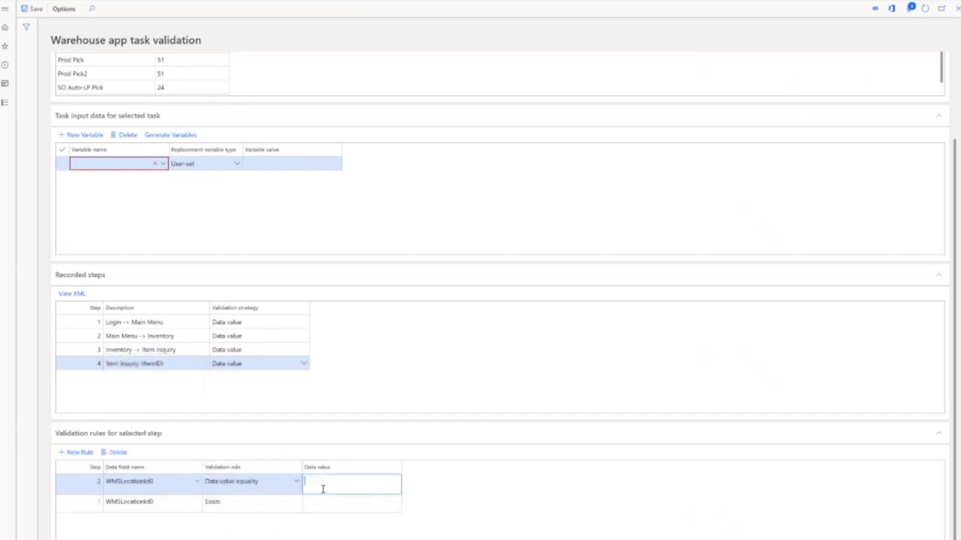
pyautogui.hotkey('ctrl', 'v')
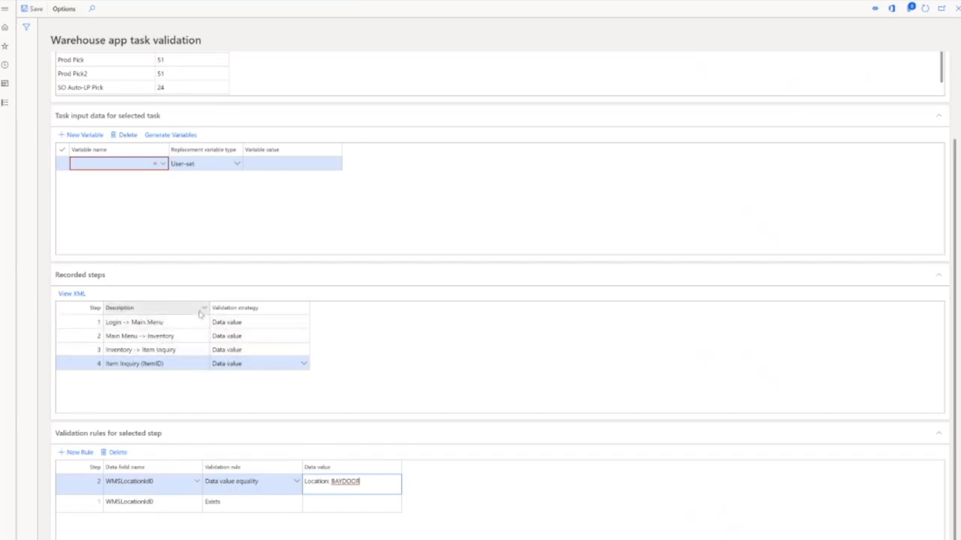
# Step: Set the Inventory Lookup task's User-set input variable to ItemId with the value A0001
pyautogui.scroll(3, 370, 334)
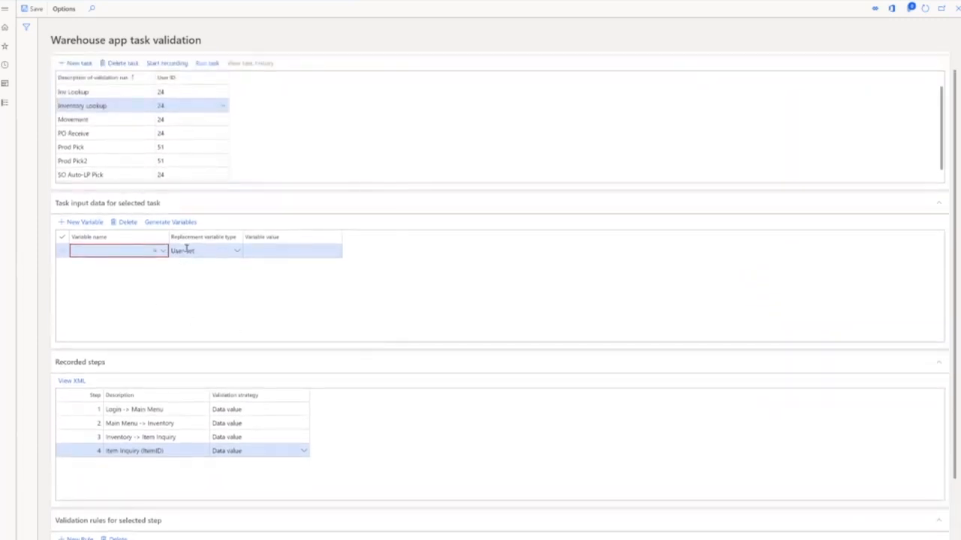
pyautogui.click(162, 252)
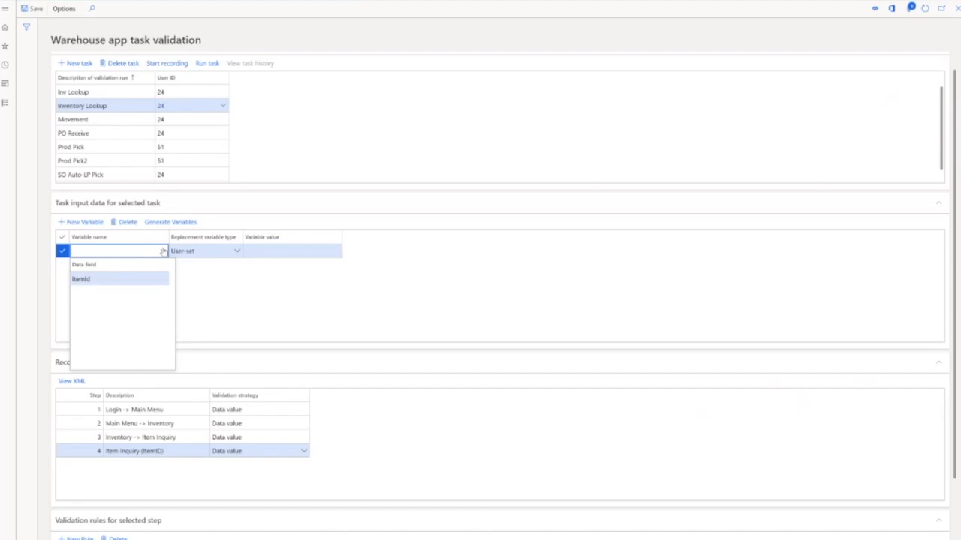
pyautogui.click(97, 280)
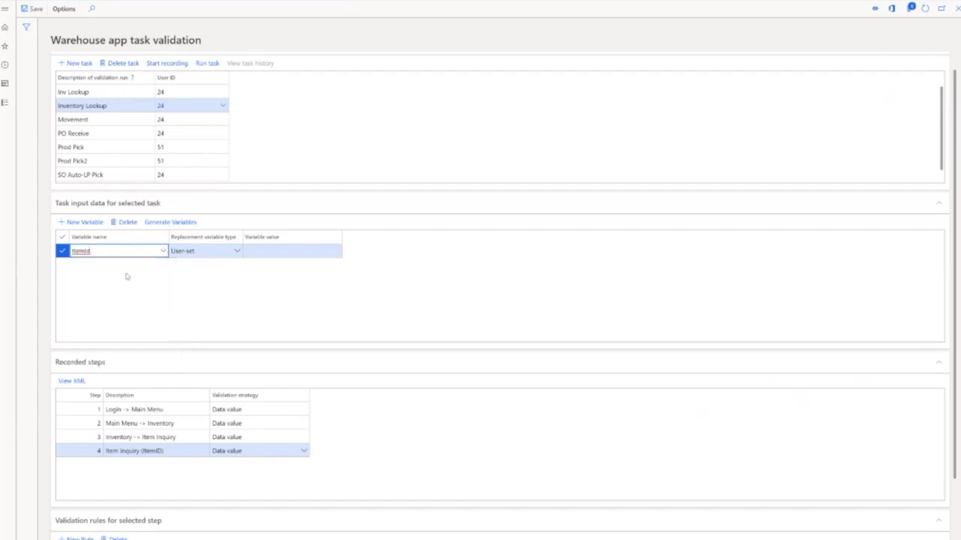
pyautogui.click(260, 251)
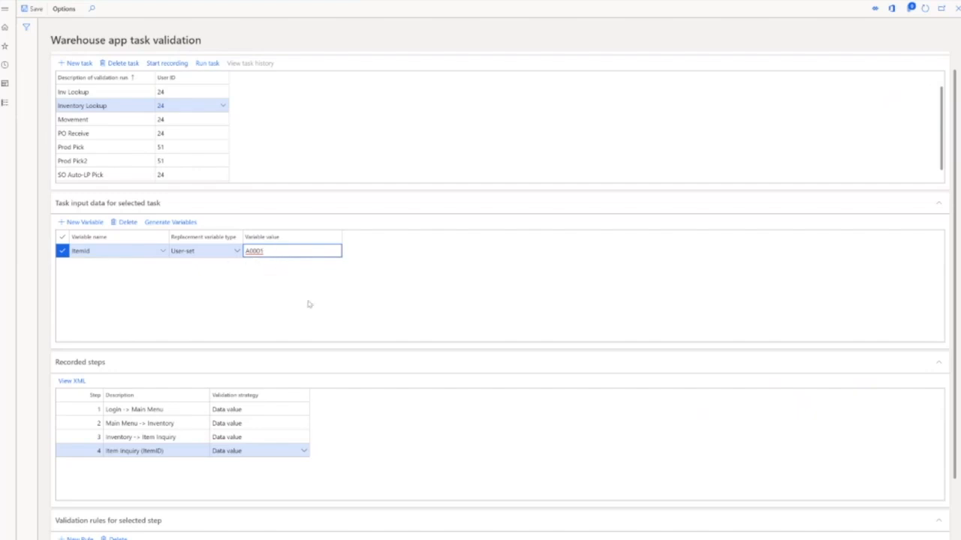
pyautogui.scroll(-1, 308, 304)
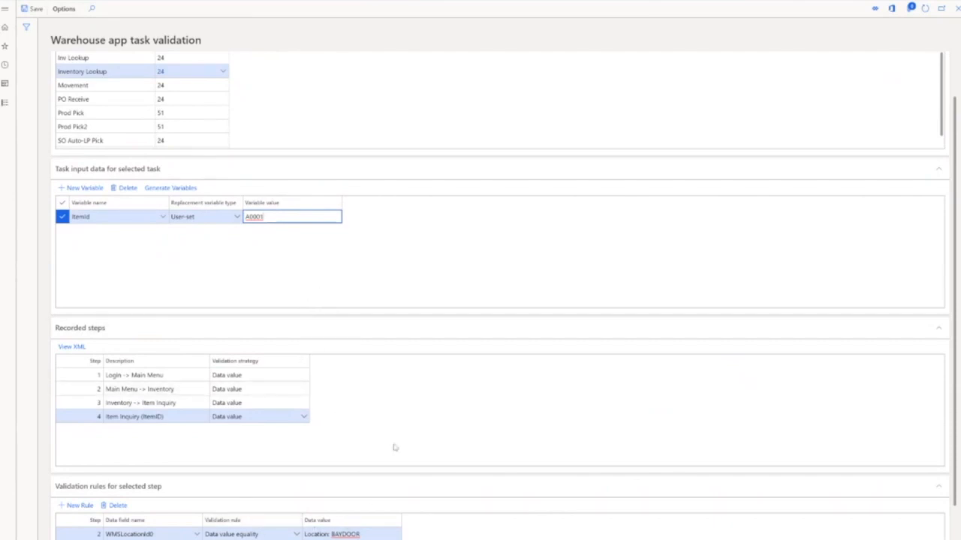
pyautogui.scroll(2, 400, 433)
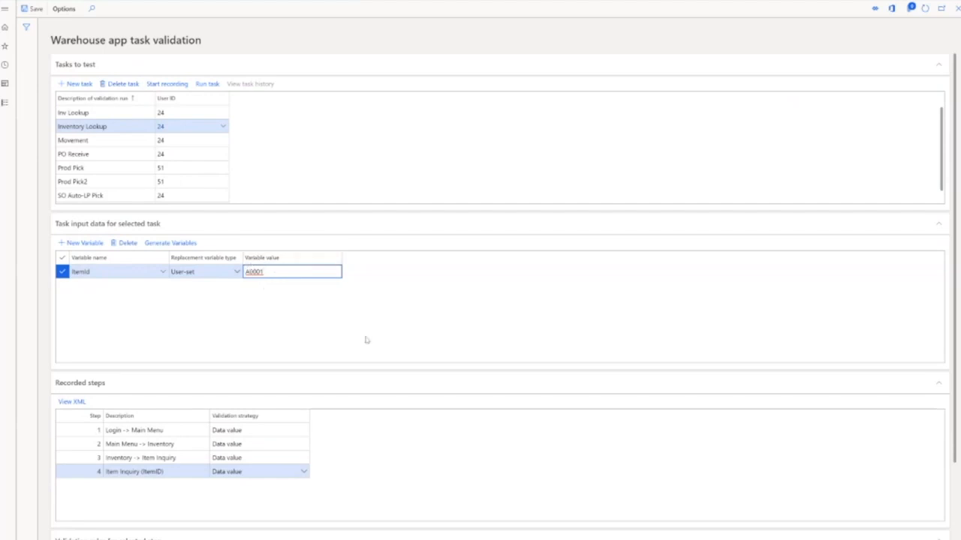
pyautogui.scroll(-3, 366, 341)
pyautogui.scroll(2, 366, 340)
pyautogui.scroll(-1, 367, 341)
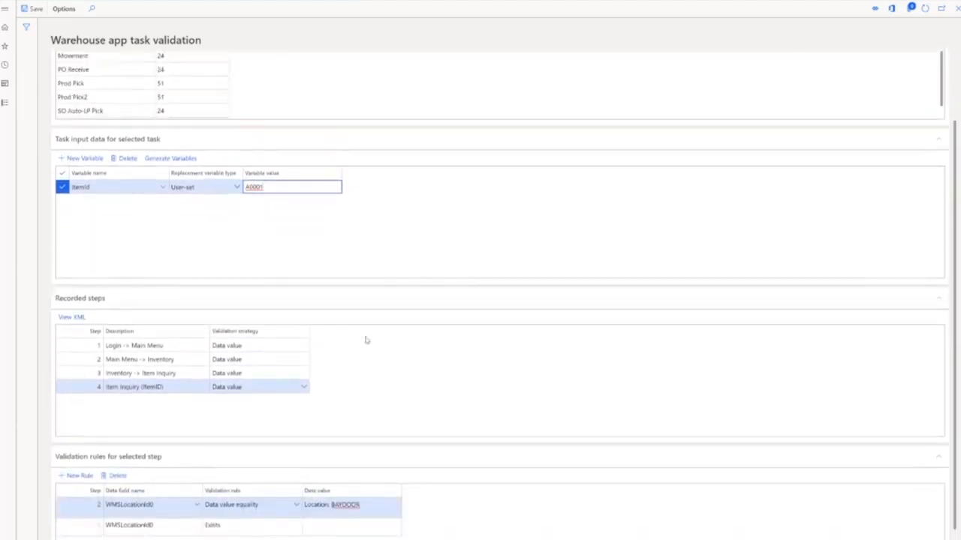
pyautogui.scroll(2, 367, 340)
pyautogui.scroll(1, 366, 341)
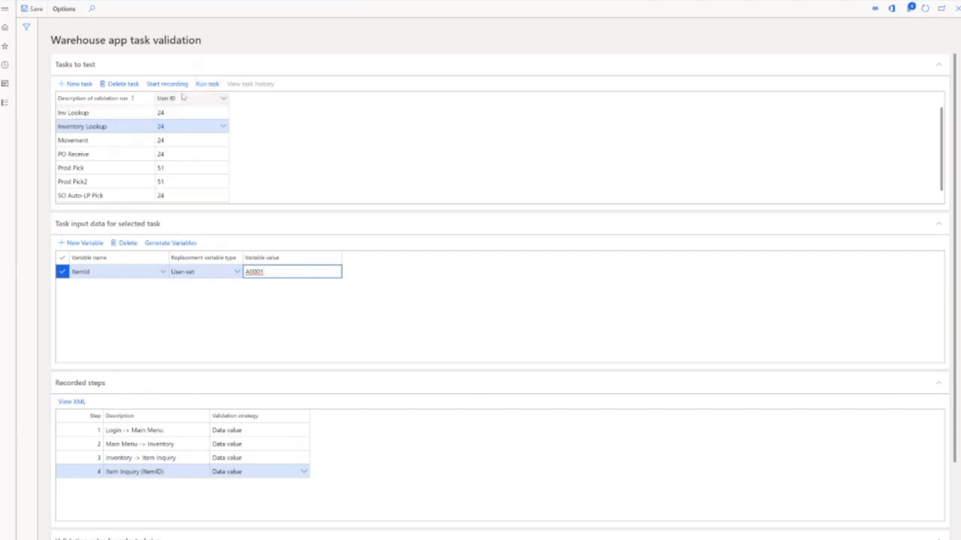
# Step: Open the Inventory Lookup validation run, inspect the Main Menu -> Inventory step's XML before testing, and run the test
pyautogui.click(207, 84)
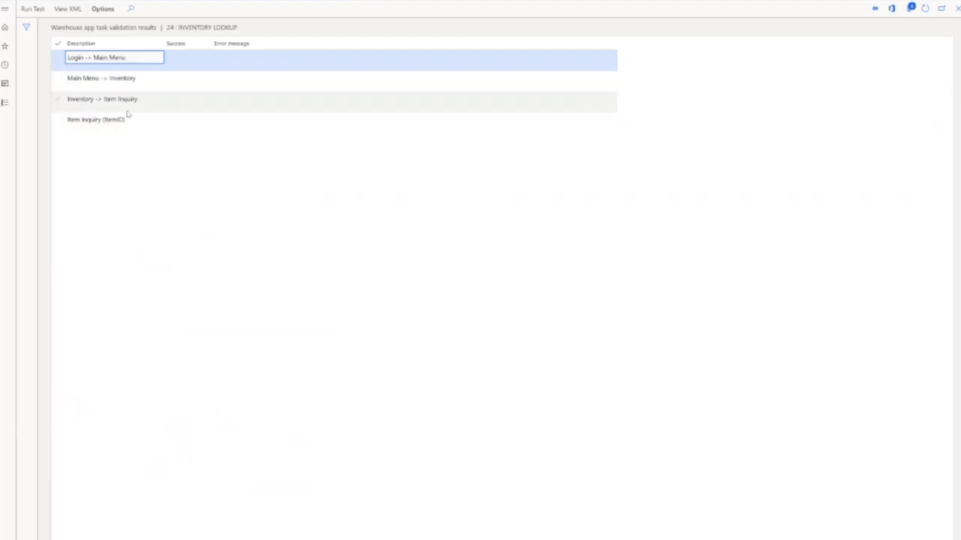
pyautogui.click(152, 80)
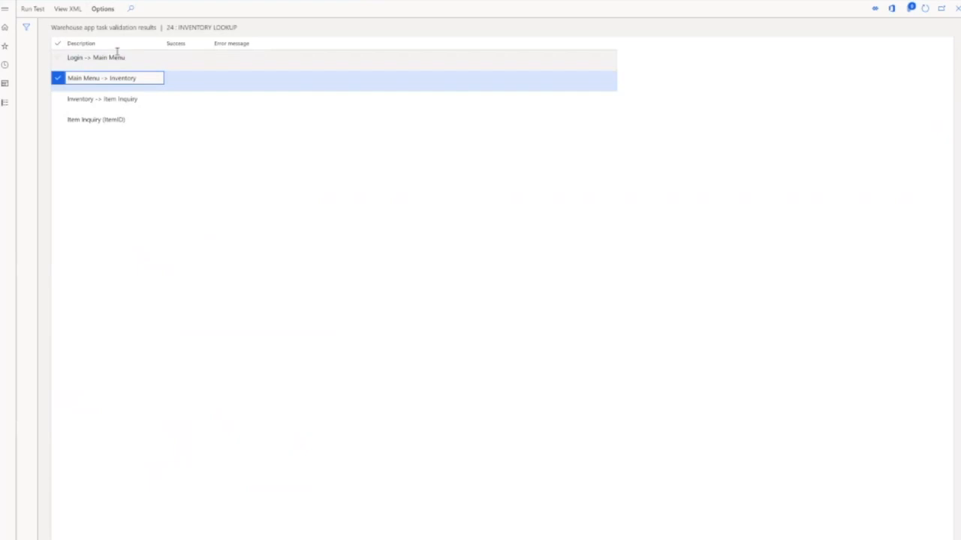
pyautogui.click(68, 10)
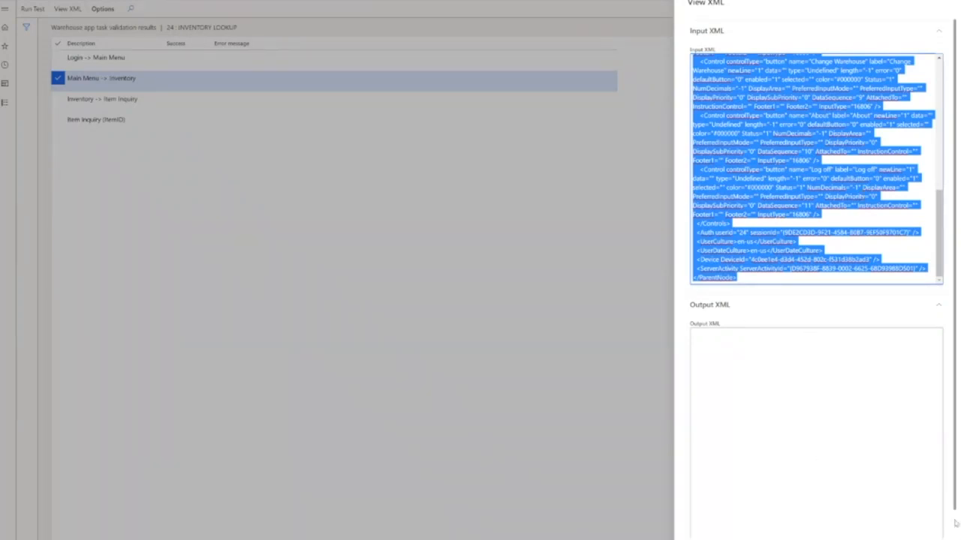
pyautogui.click(941, 538)
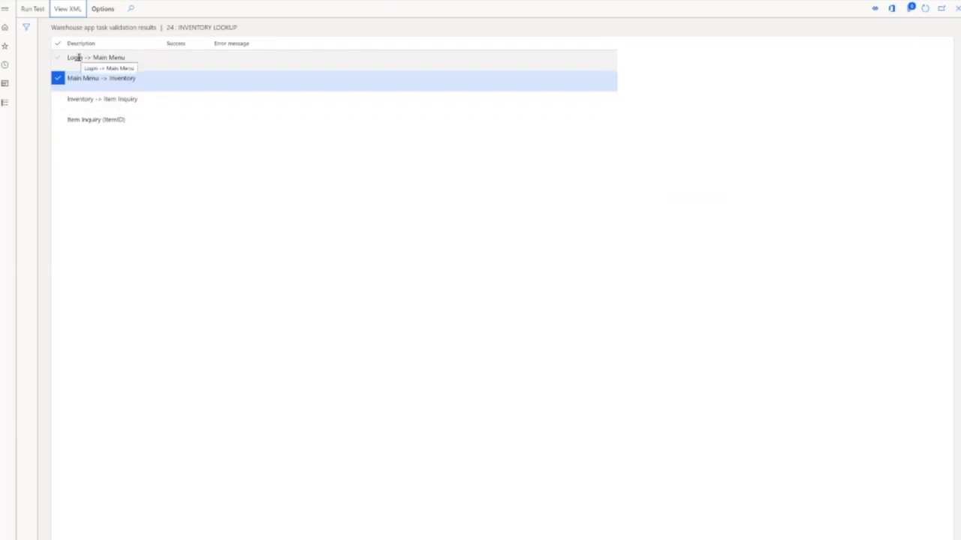
pyautogui.click(33, 10)
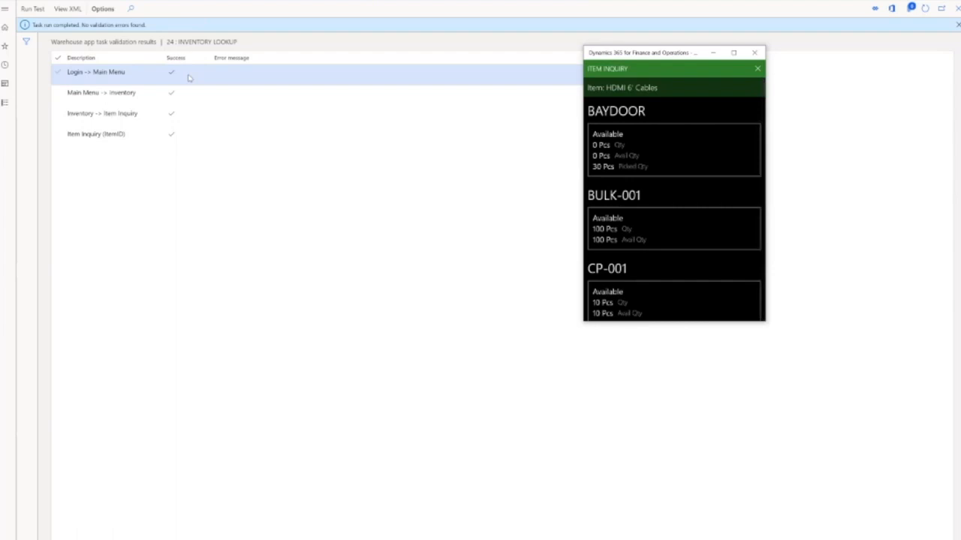
pyautogui.click(189, 77)
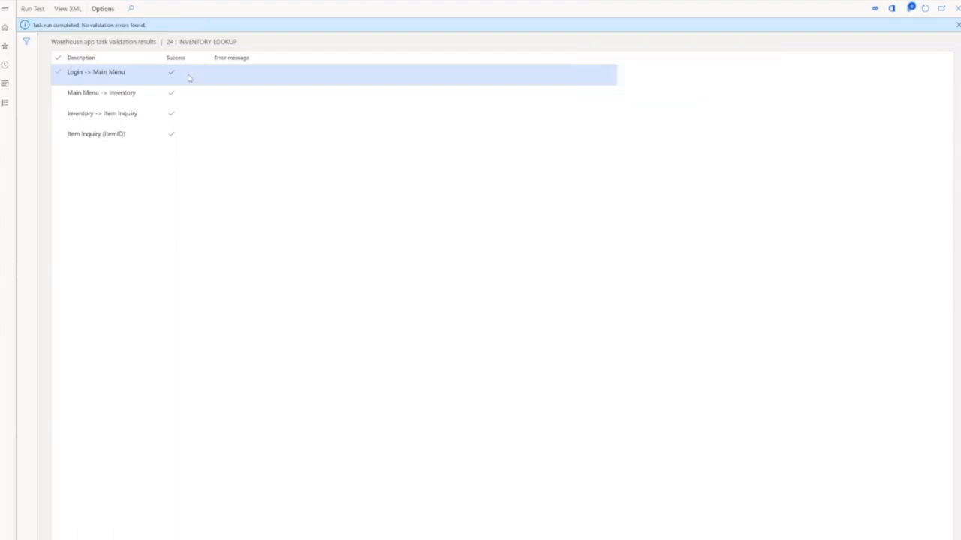
# Step: Examine the input and output XML that the test run produced for the Main Menu -> Inventory step
pyautogui.click(138, 95)
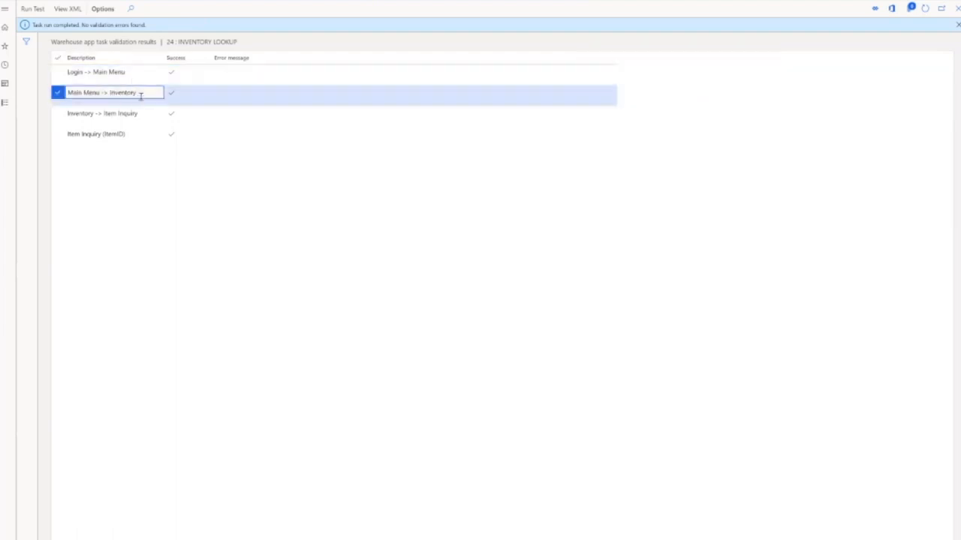
pyautogui.click(67, 9)
pyautogui.click(907, 138)
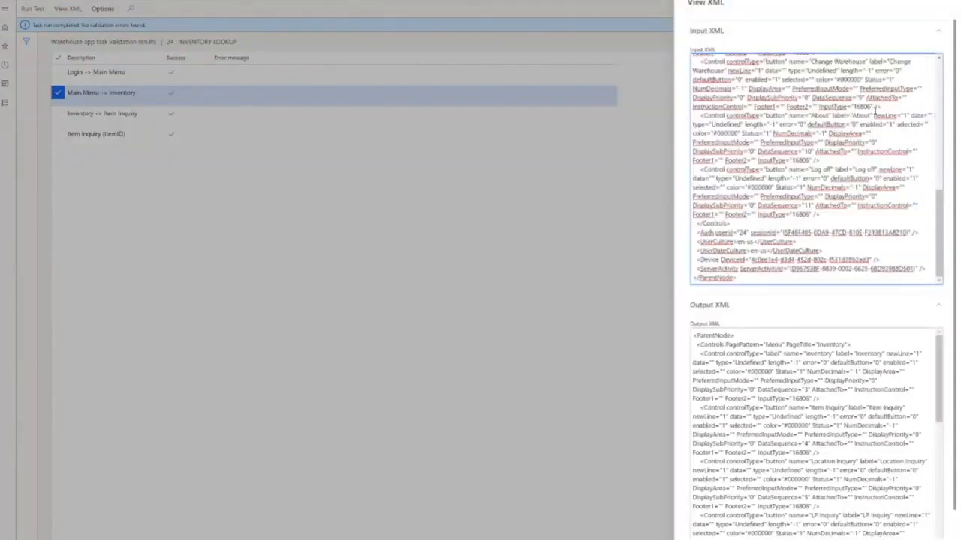
pyautogui.scroll(4, 875, 111)
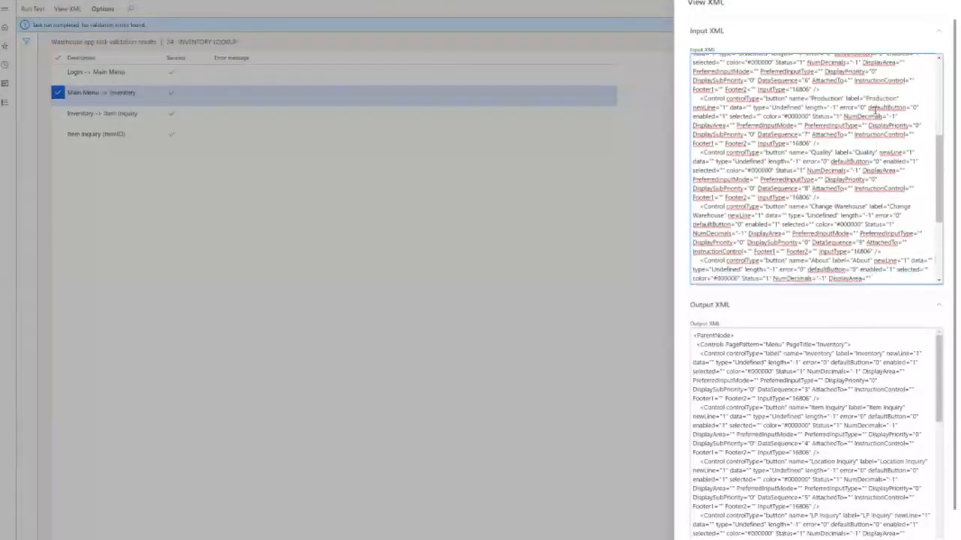
pyautogui.scroll(-1, 811, 380)
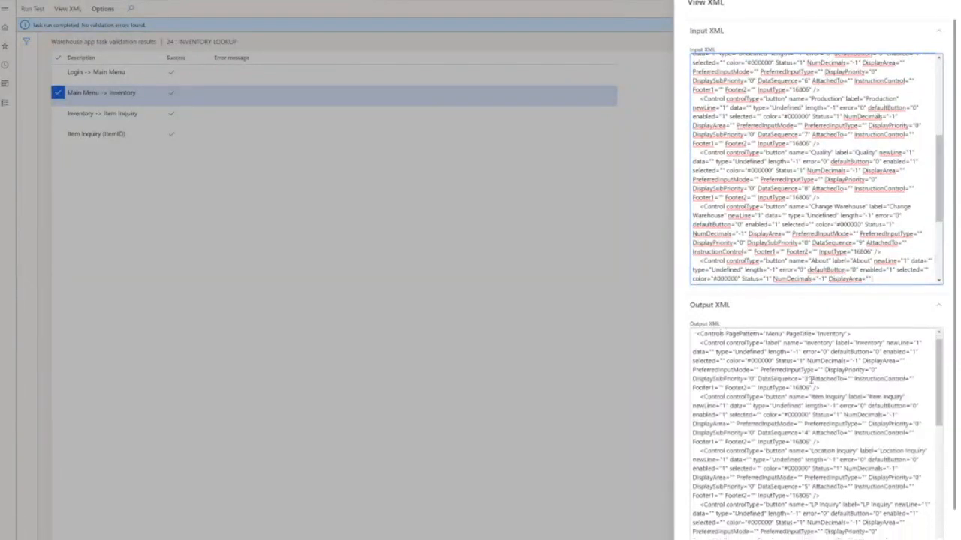
pyautogui.scroll(1, 810, 380)
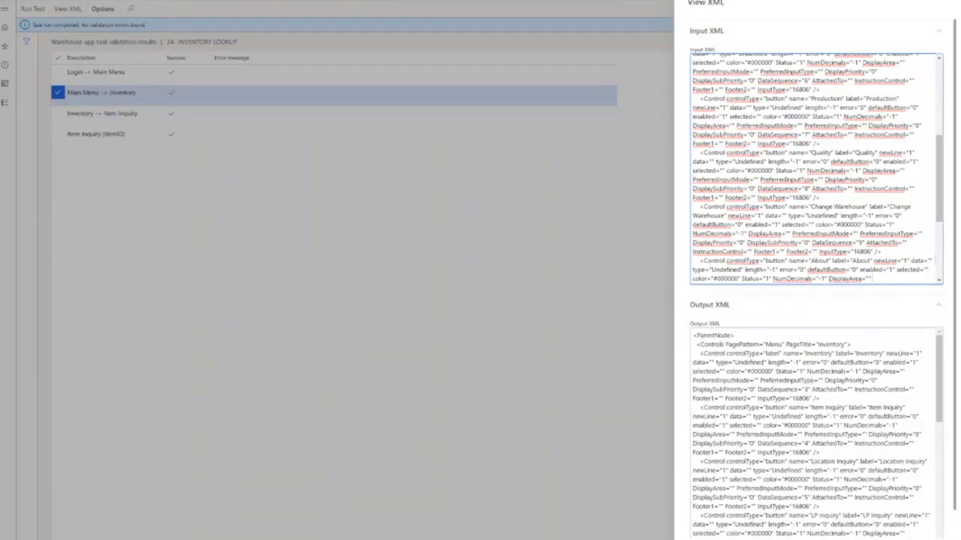
pyautogui.click(533, 295)
# Step: Examine the test run's XML for the Item Inquiry (ItemID) step and close the validation results
pyautogui.click(124, 134)
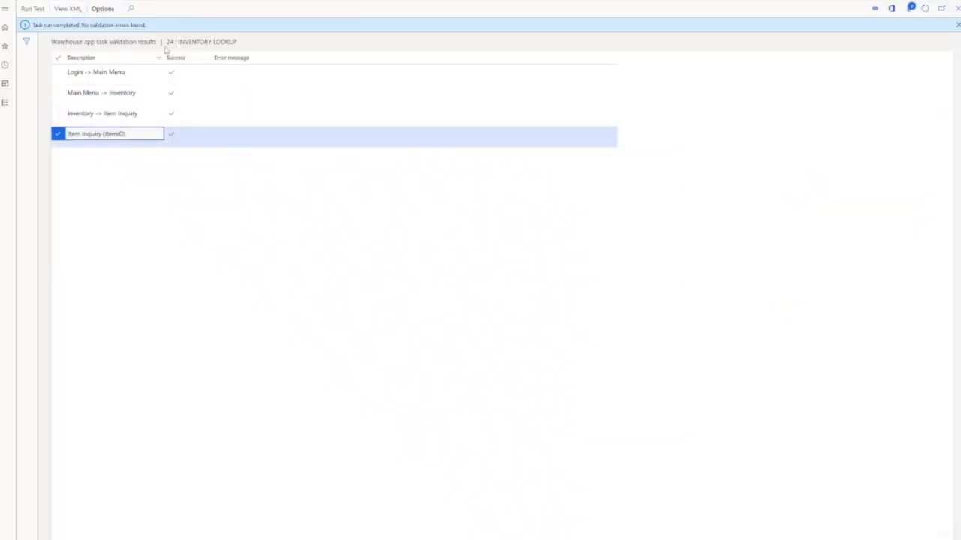
pyautogui.click(67, 8)
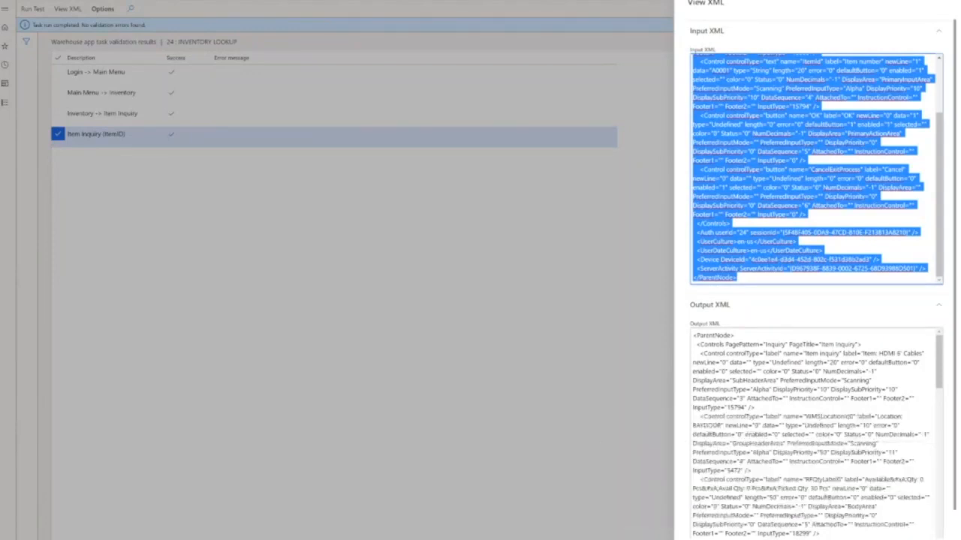
pyautogui.click(943, 538)
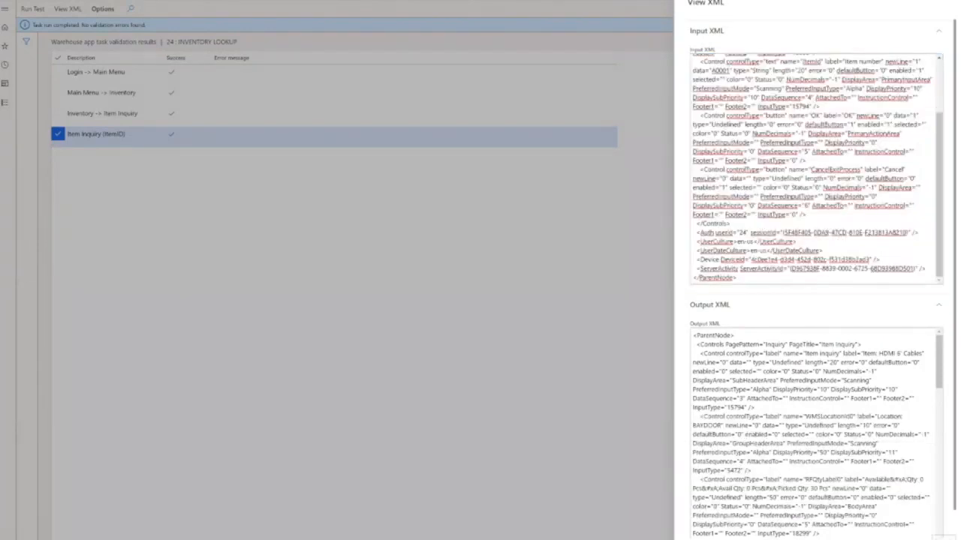
pyautogui.click(957, 24)
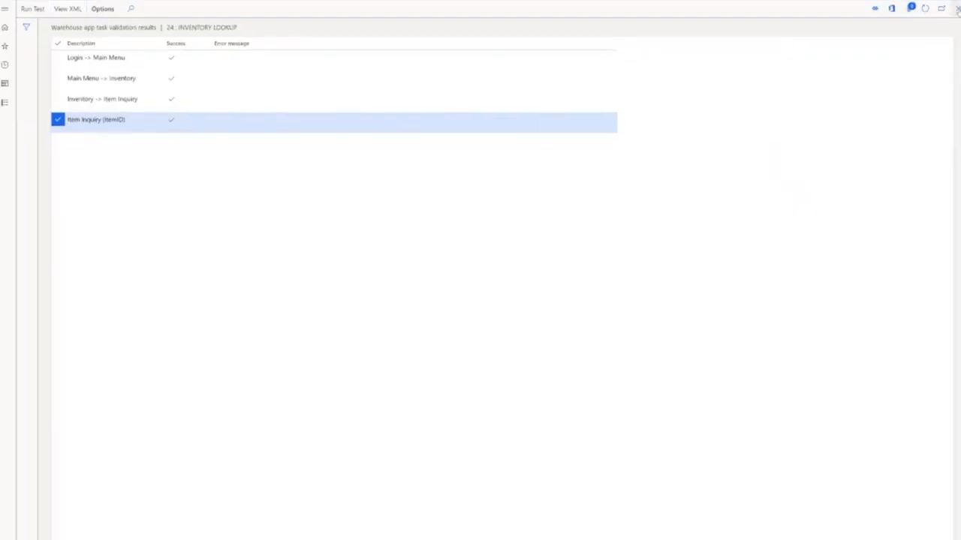
pyautogui.click(957, 8)
# Step: Select the SO Pick task and review its input variables, including WHSWorkLicensePlateId
pyautogui.scroll(-1, 113, 180)
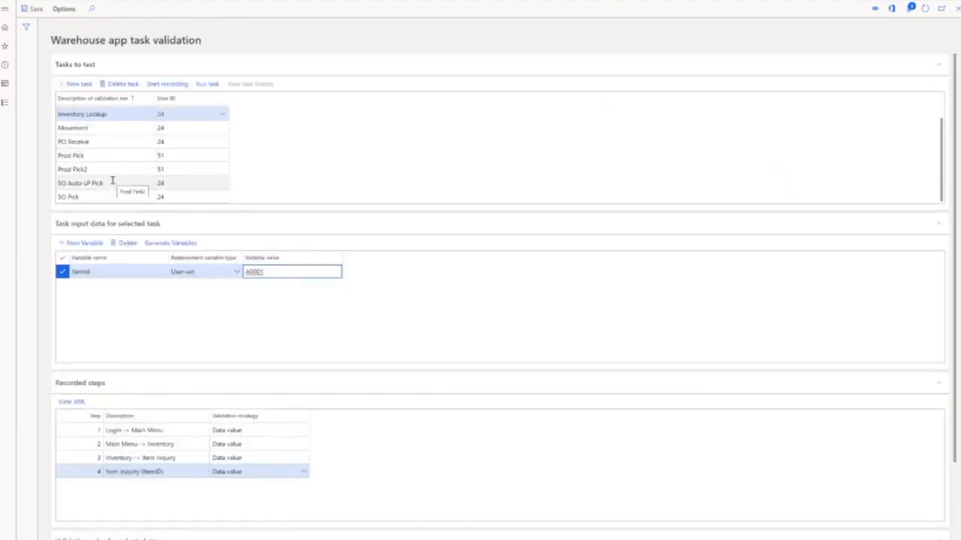
pyautogui.click(71, 197)
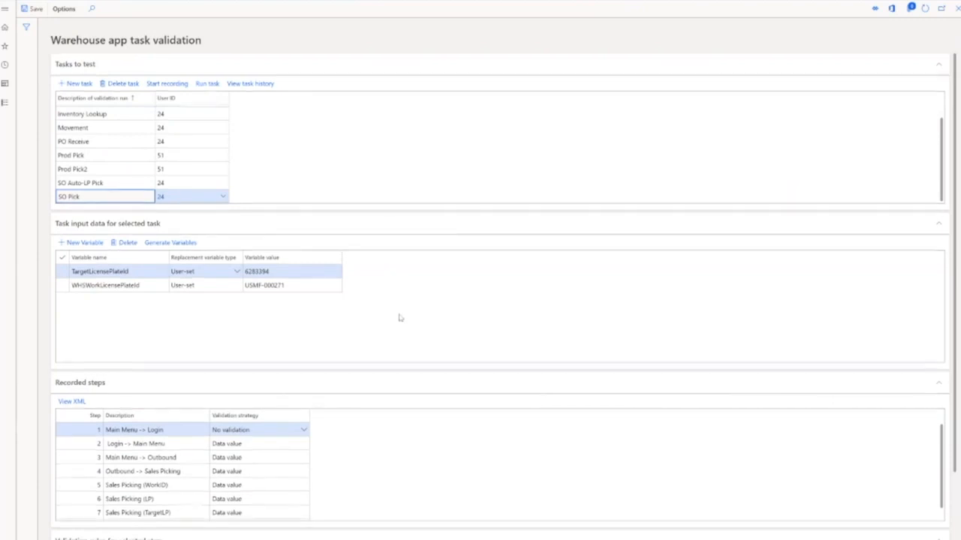
pyautogui.scroll(-1, 399, 318)
pyautogui.scroll(-1, 399, 318)
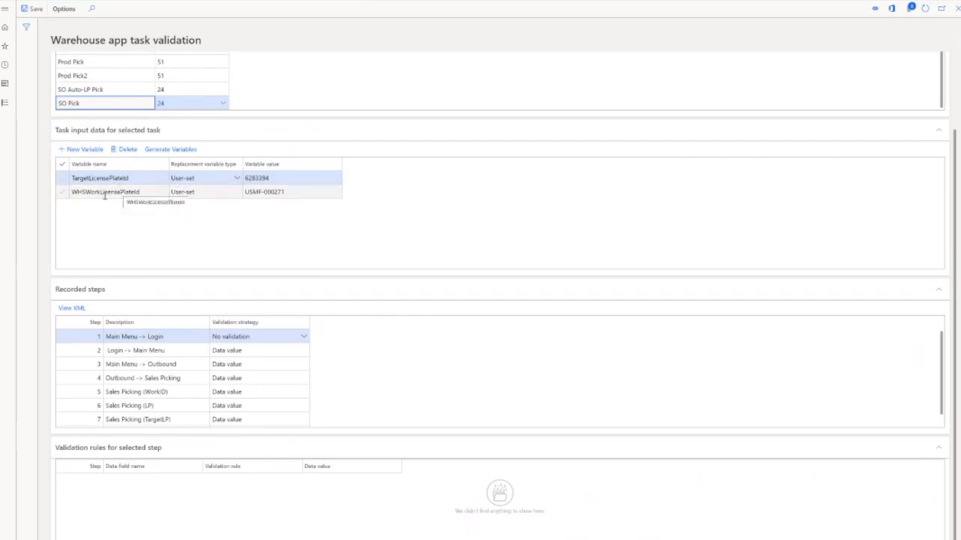
pyautogui.click(111, 193)
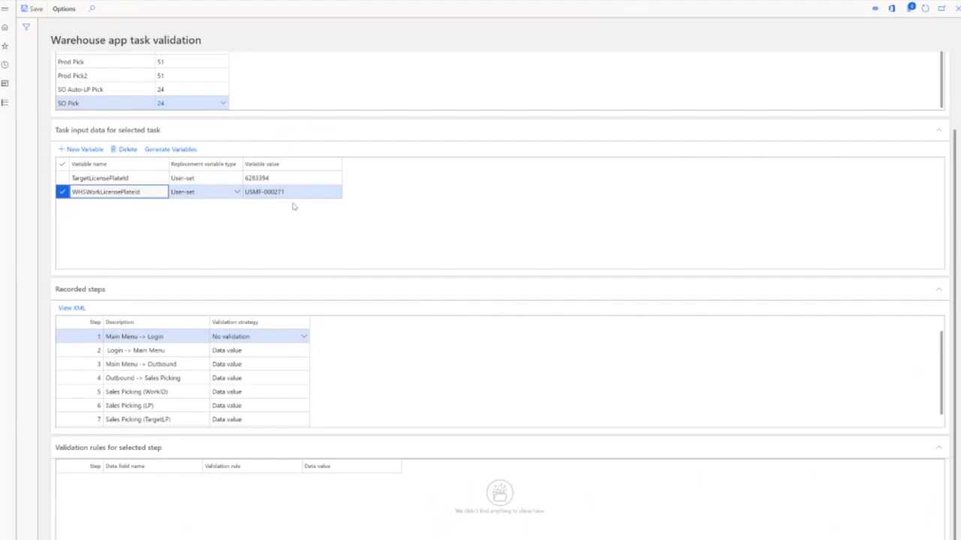
# Step: Review the validation rules for the SO Pick task's Outbound -> Sales Picking and Sales Picking (WorkID) steps
pyautogui.scroll(-1, 367, 388)
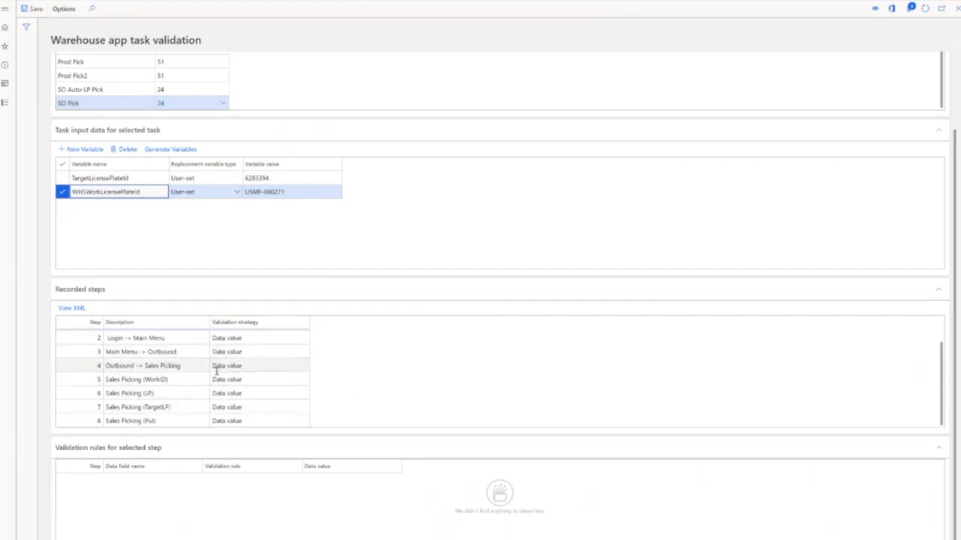
pyautogui.click(177, 362)
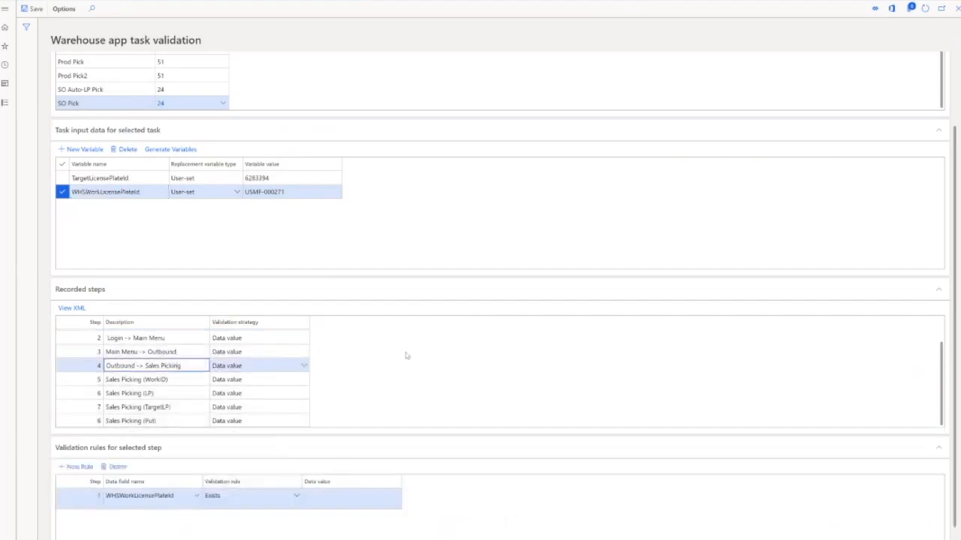
pyautogui.scroll(1, 204, 342)
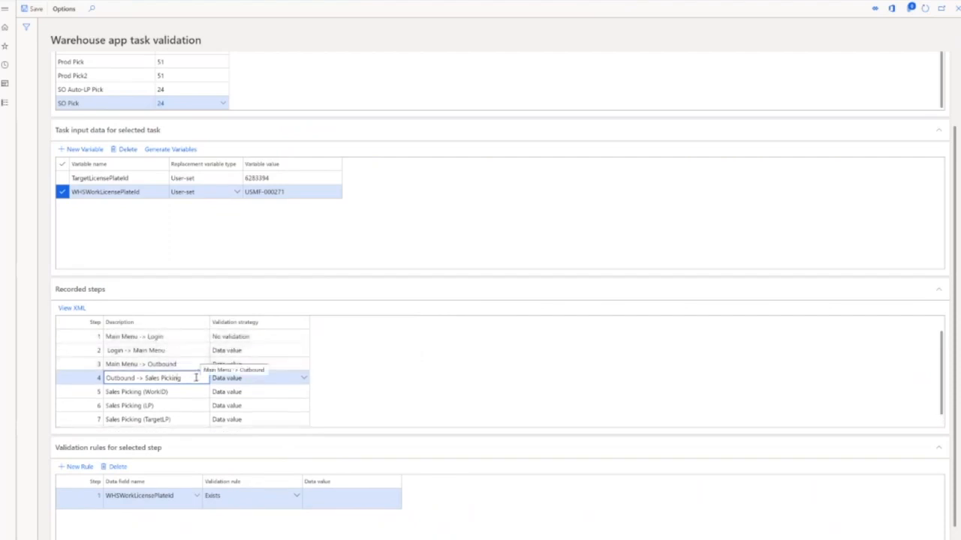
pyautogui.scroll(-1, 397, 398)
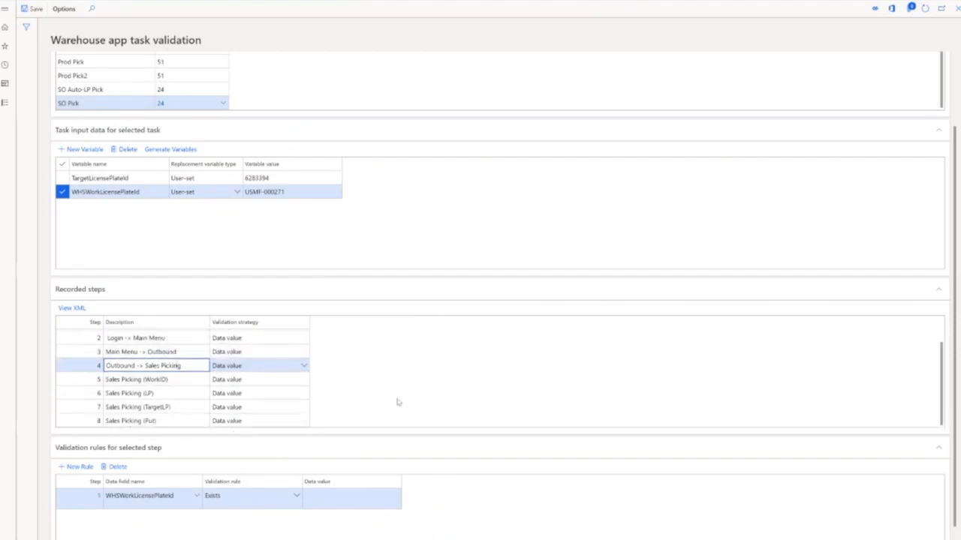
pyautogui.click(177, 378)
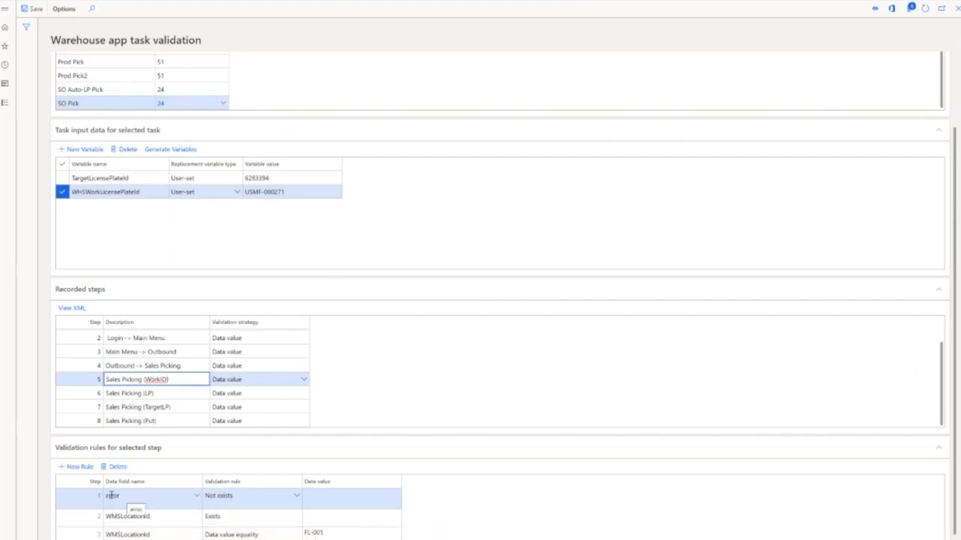
# Step: Add a blank rule to the Sales Picking (WorkID) step, browse its available data fields and rule types, and delete it
pyautogui.click(89, 470)
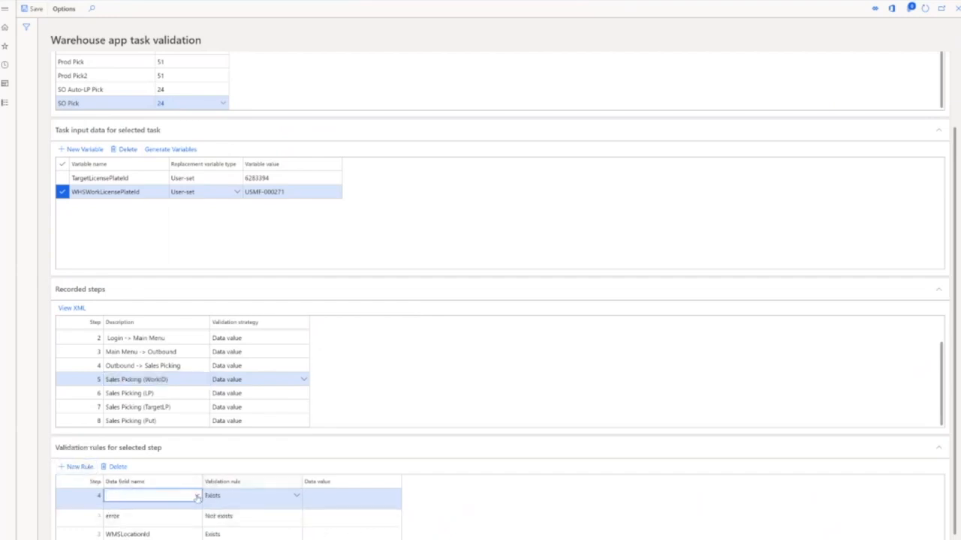
pyautogui.click(196, 497)
pyautogui.scroll(-2, 174, 420)
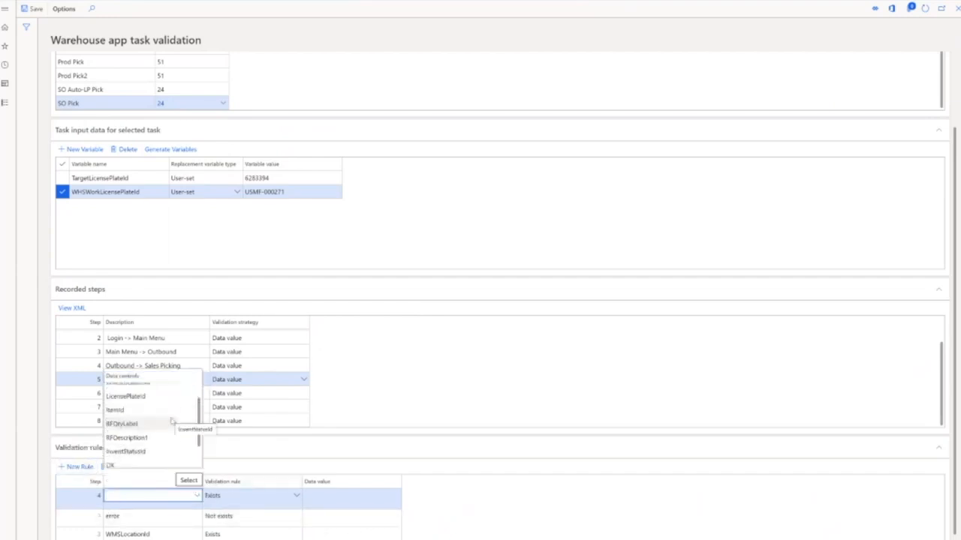
pyautogui.scroll(1, 173, 423)
pyautogui.click(233, 498)
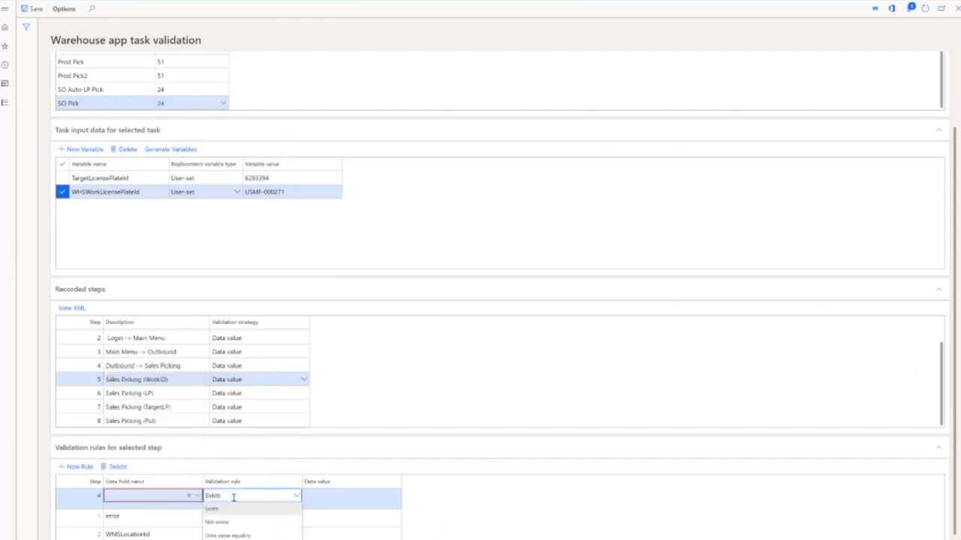
pyautogui.click(113, 466)
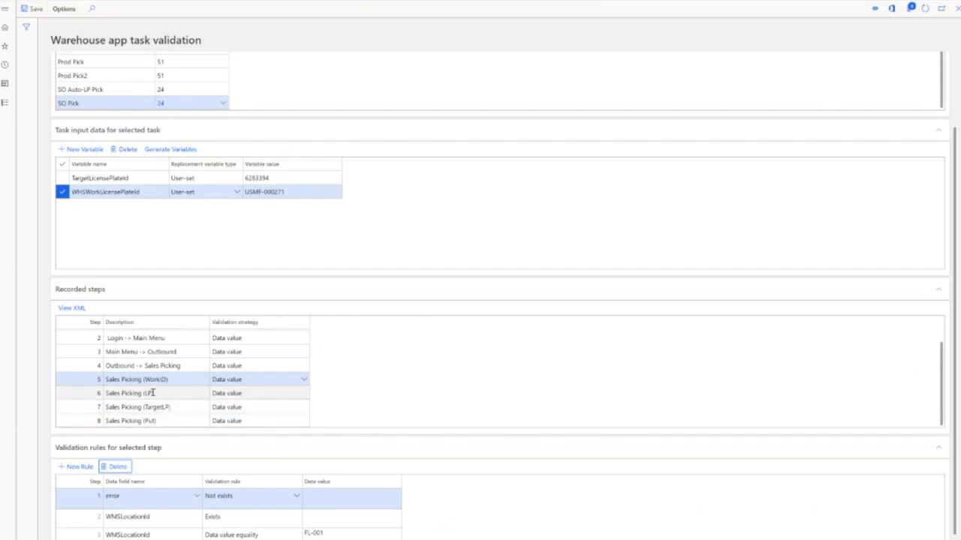
# Step: Review the validation rules for the Sales Picking (LP), Sales Picking (TargetLP) and Sales Picking (Put) steps
pyautogui.click(152, 392)
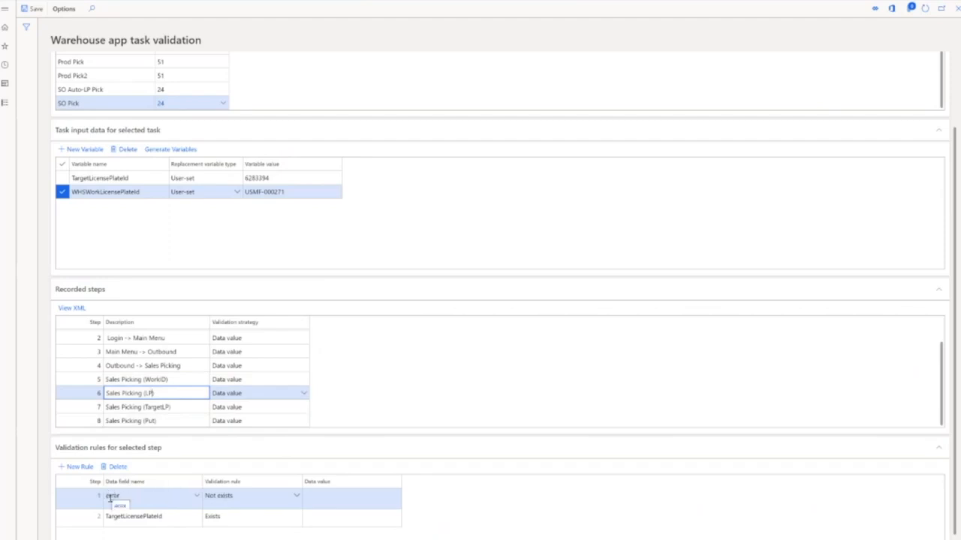
pyautogui.click(190, 406)
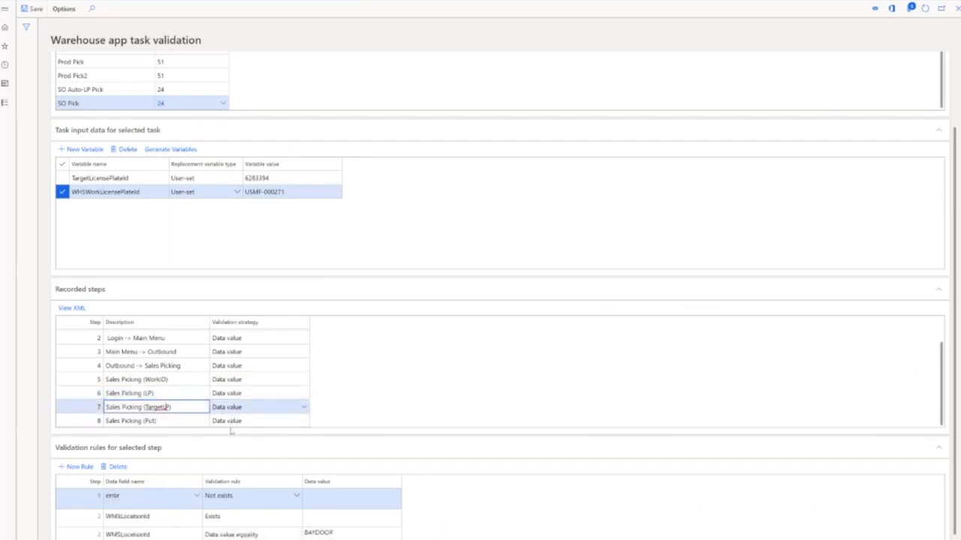
pyautogui.click(140, 421)
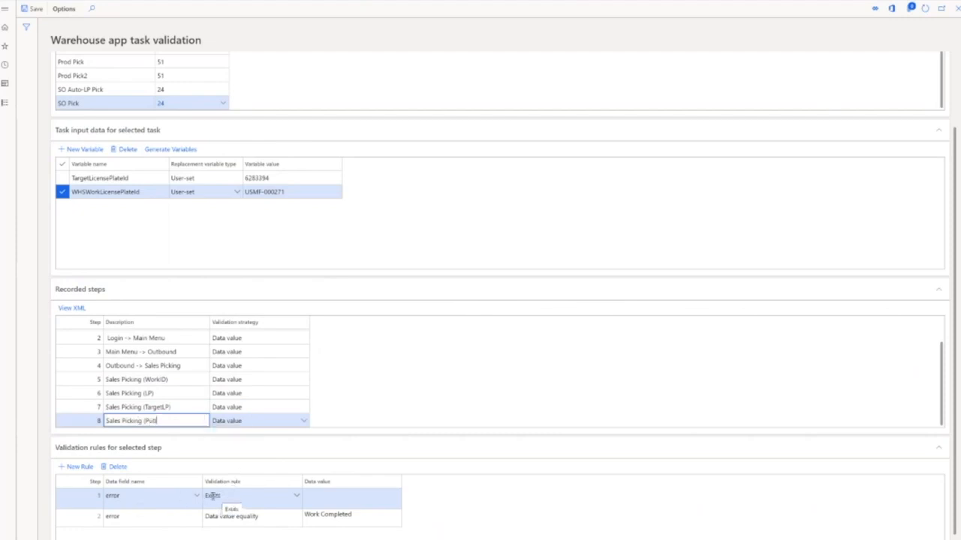
# Step: Examine the label control named error in the output XML of the Sales Picking (Put) step
pyautogui.click(72, 308)
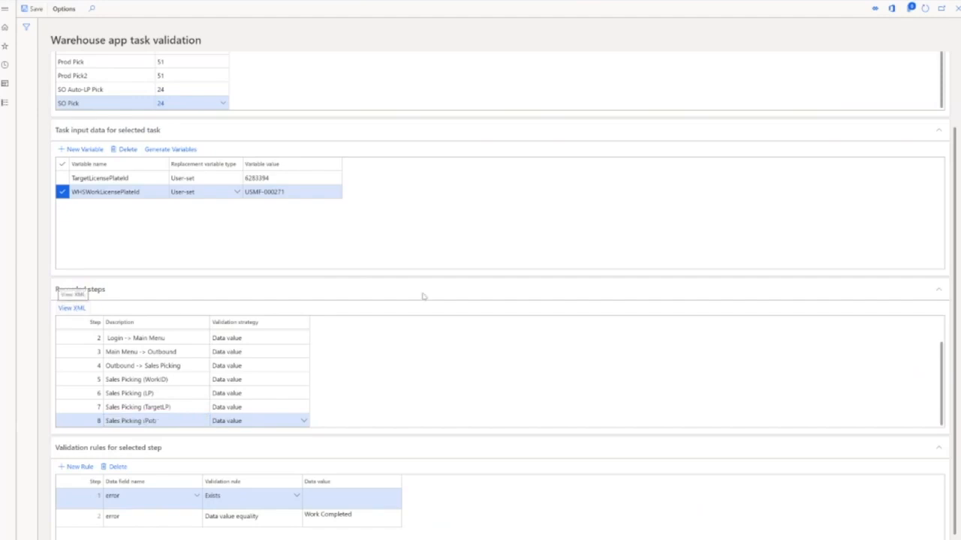
pyautogui.scroll(-1, 932, 306)
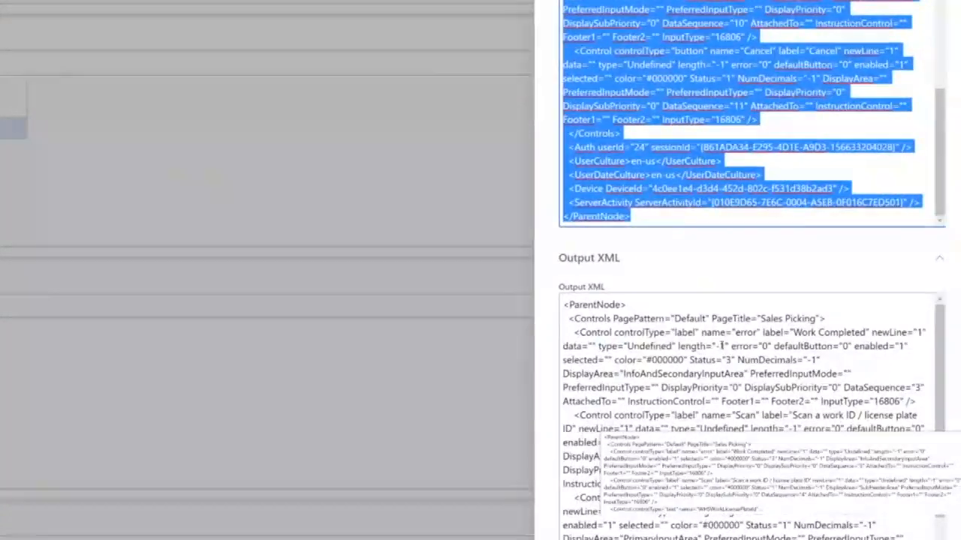
pyautogui.click(744, 332)
pyautogui.click(744, 333)
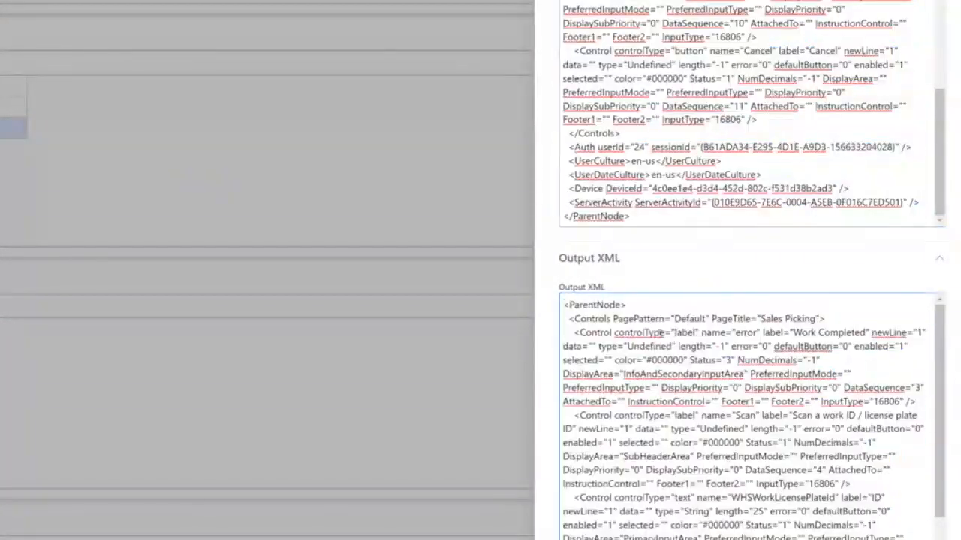
pyautogui.doubleClick(683, 332)
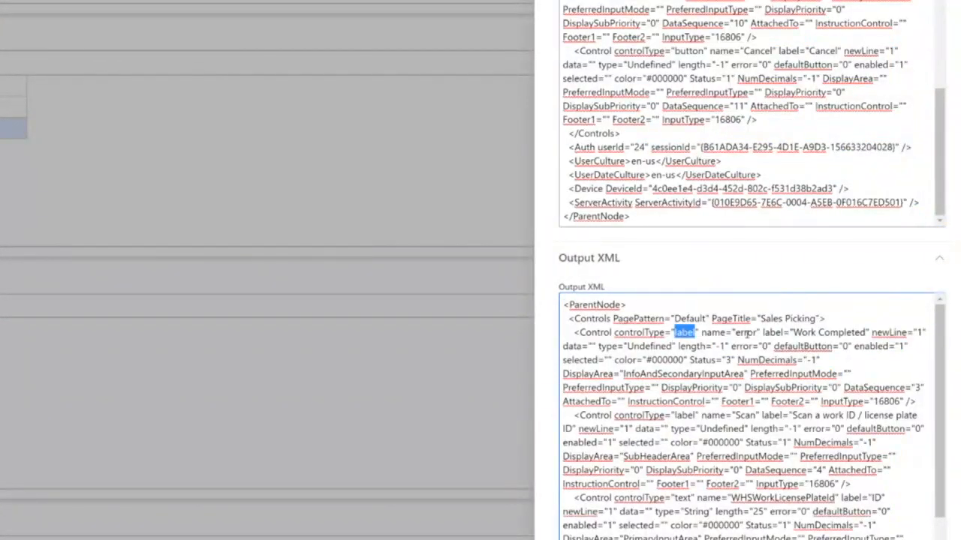
# Step: Examine the name and label attributes of the error control in the Sales Picking (Put) output XML and close the XML view
pyautogui.doubleClick(746, 332)
pyautogui.moveTo(702, 332); pyautogui.dragTo(763, 332)
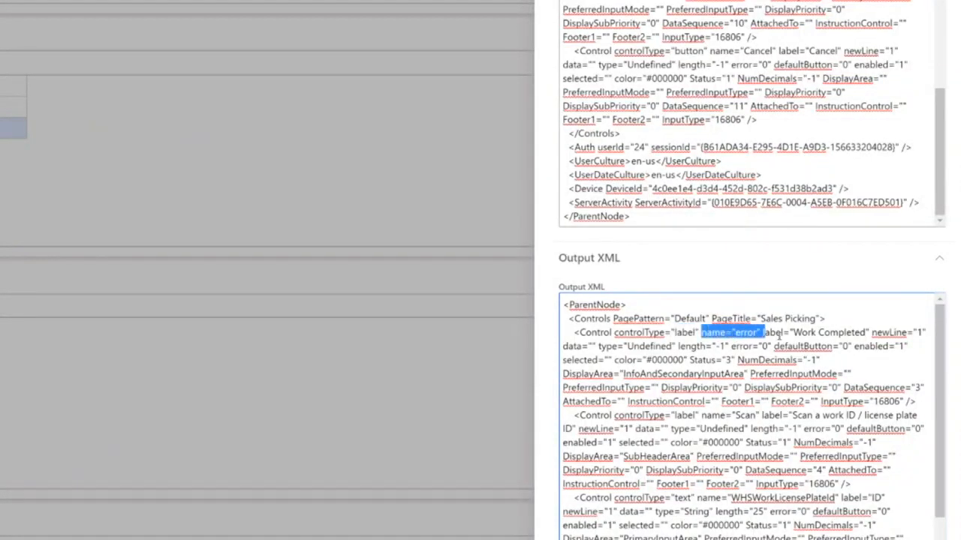
pyautogui.click(778, 335)
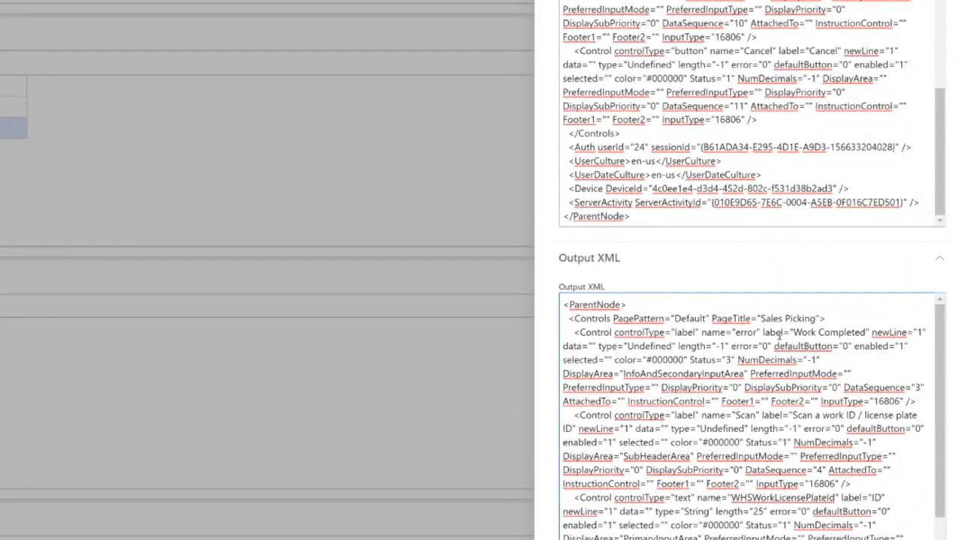
pyautogui.click(763, 333)
pyautogui.moveTo(793, 333); pyautogui.dragTo(867, 330)
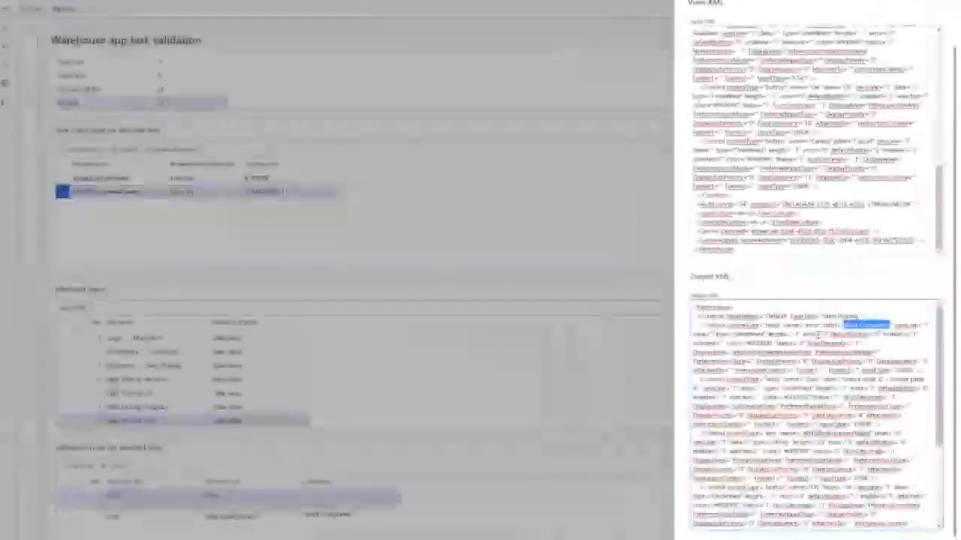
pyautogui.click(458, 451)
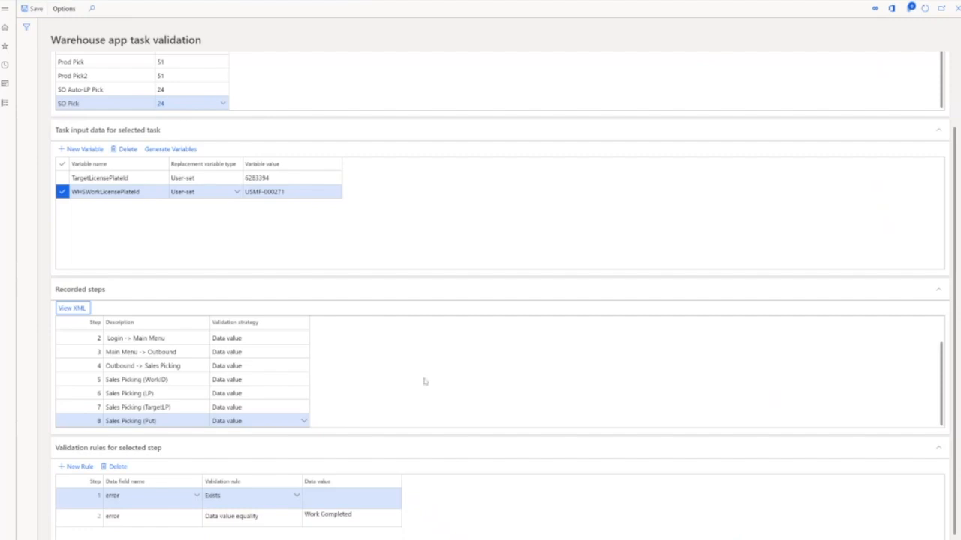
# Step: Open the validation run page for the SO Pick task
pyautogui.scroll(1, 425, 382)
pyautogui.scroll(-1, 425, 382)
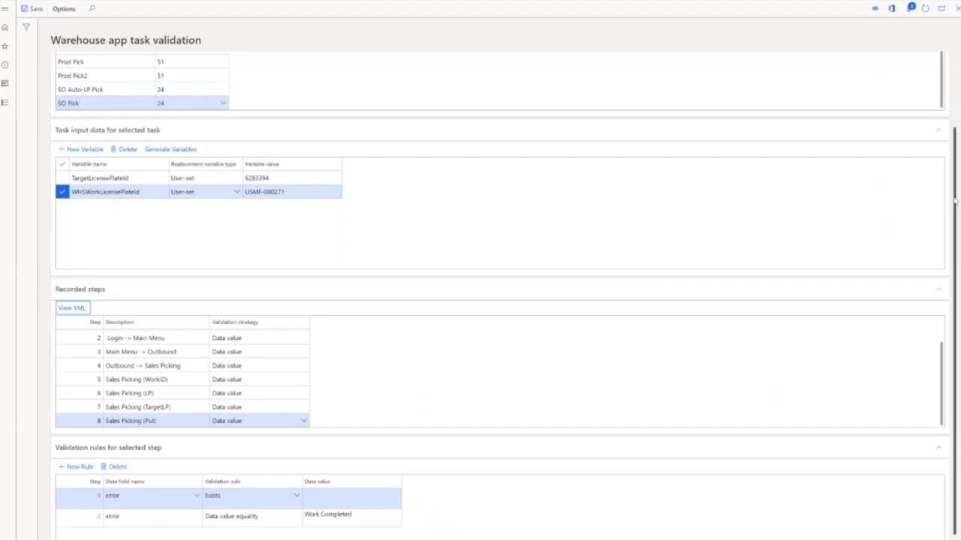
pyautogui.scroll(2, 955, 200)
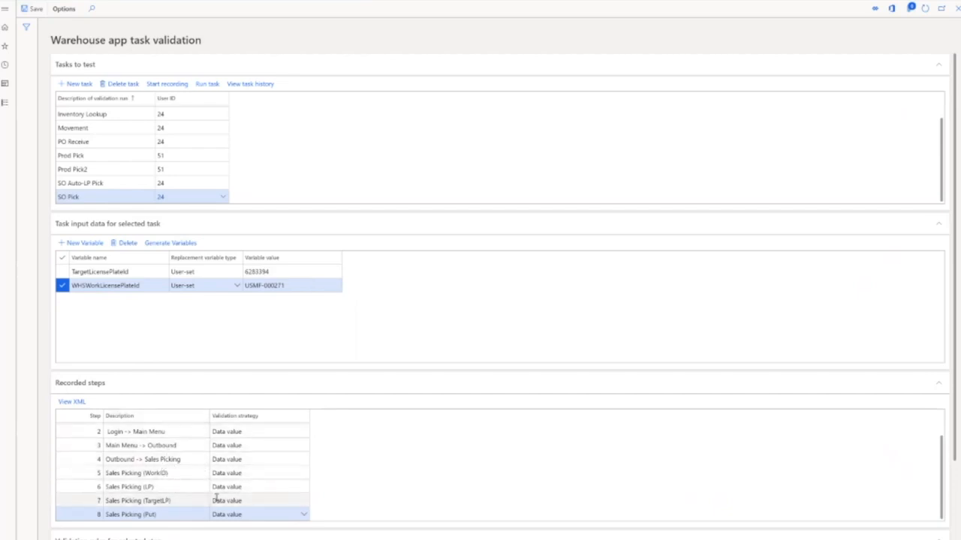
pyautogui.scroll(-3, 388, 518)
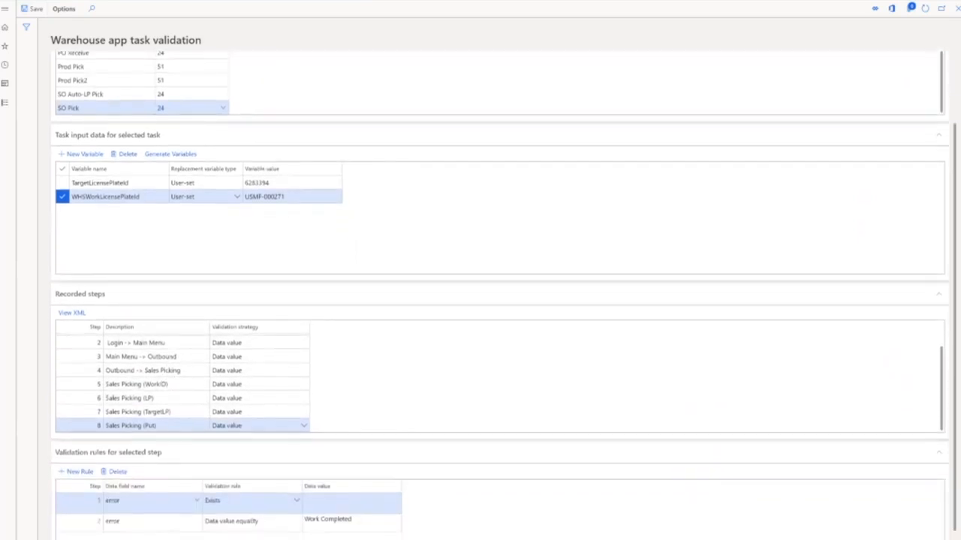
pyautogui.scroll(2, 388, 518)
pyautogui.scroll(1, 328, 289)
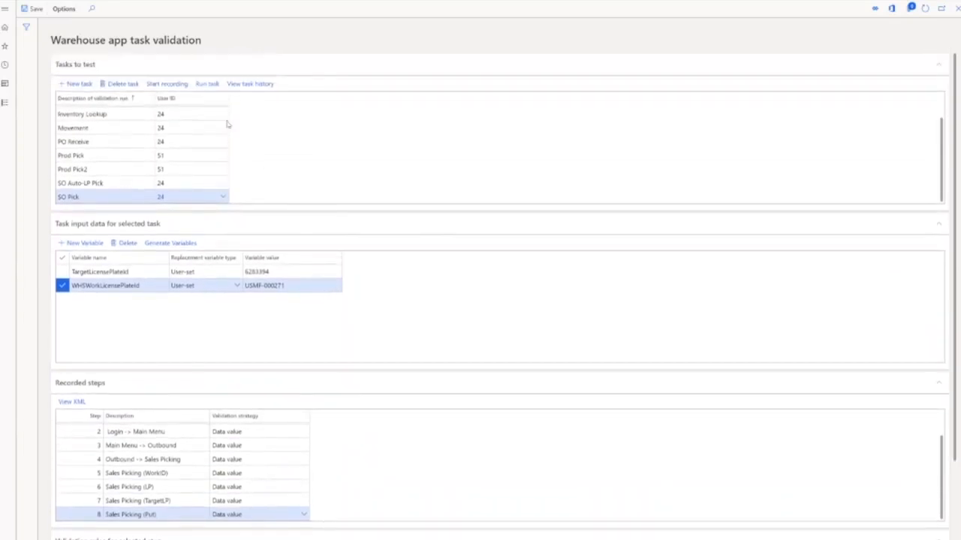
pyautogui.click(209, 84)
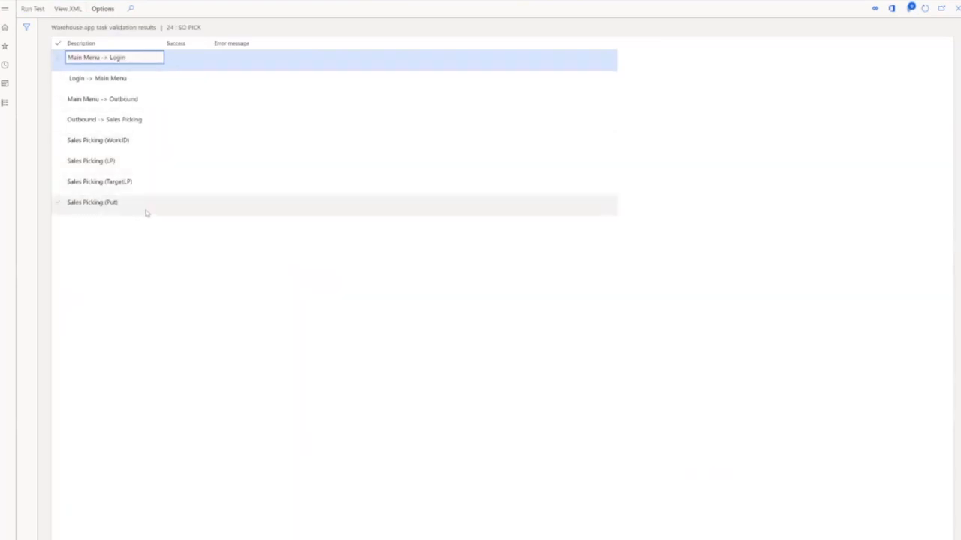
# Step: Examine the WHSWorkLicensePlateId control and its data value in the input XML of the Sales Picking (WorkID) step
pyautogui.click(145, 142)
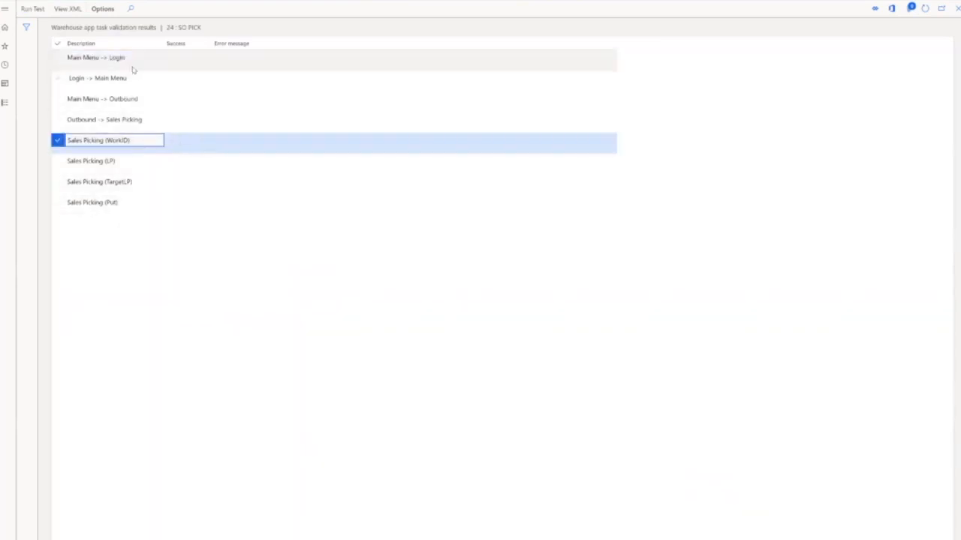
pyautogui.click(67, 9)
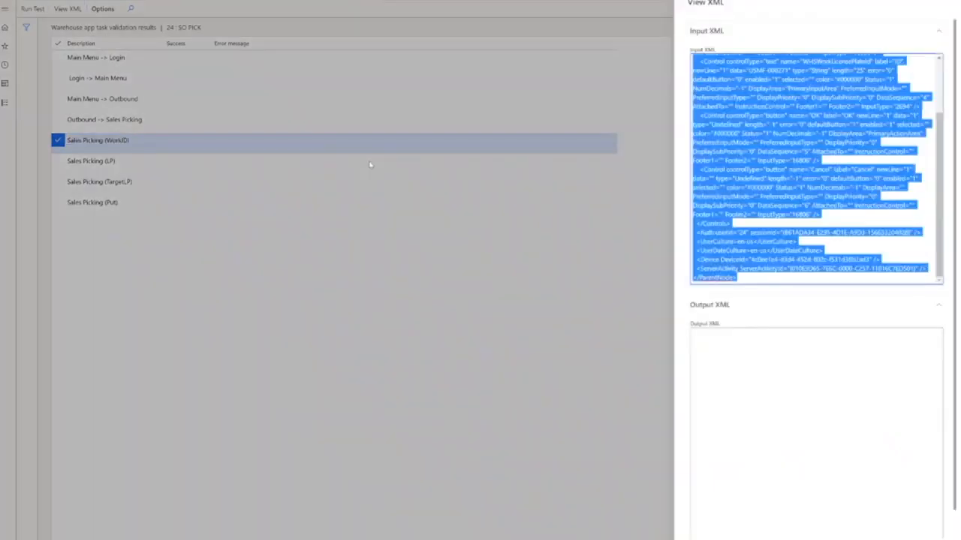
pyautogui.click(840, 126)
pyautogui.scroll(5, 839, 126)
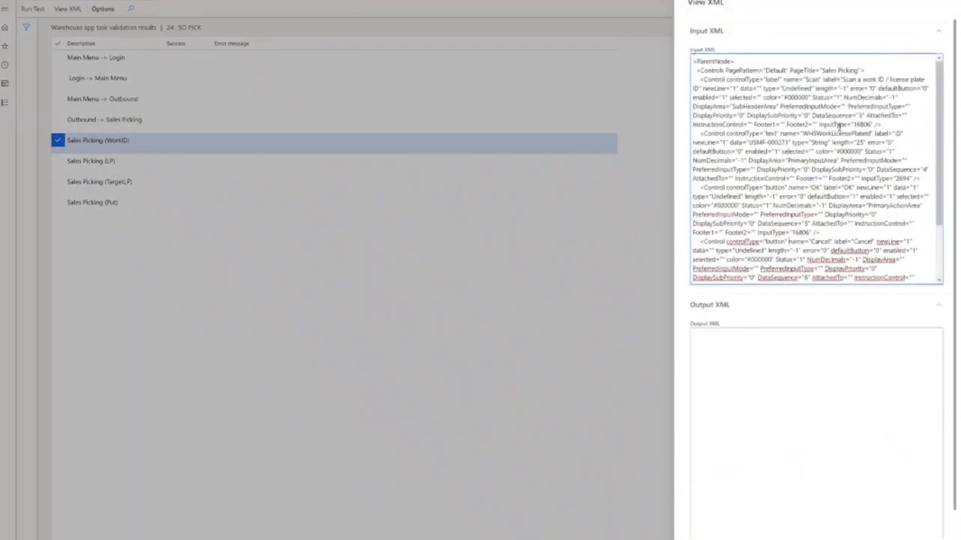
pyautogui.moveTo(749, 142); pyautogui.dragTo(790, 142)
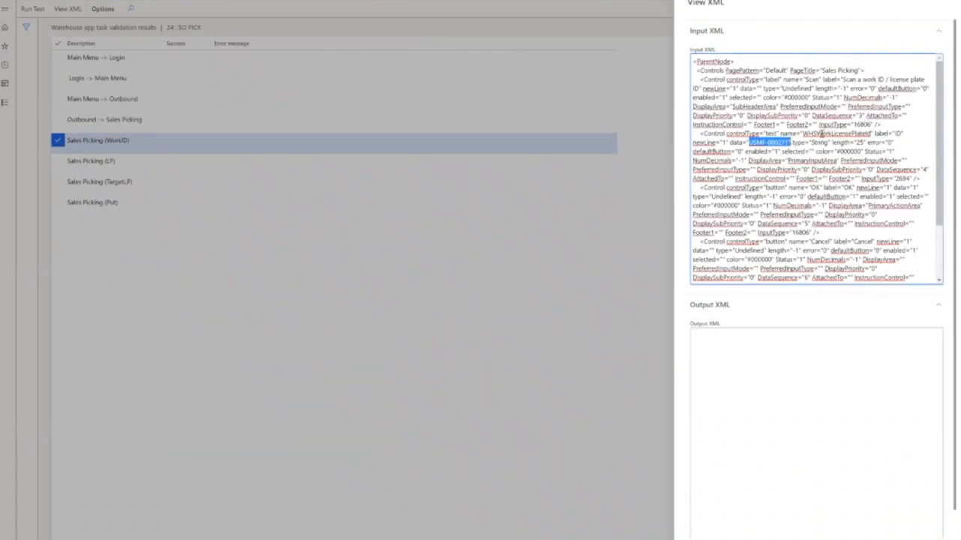
pyautogui.doubleClick(821, 133)
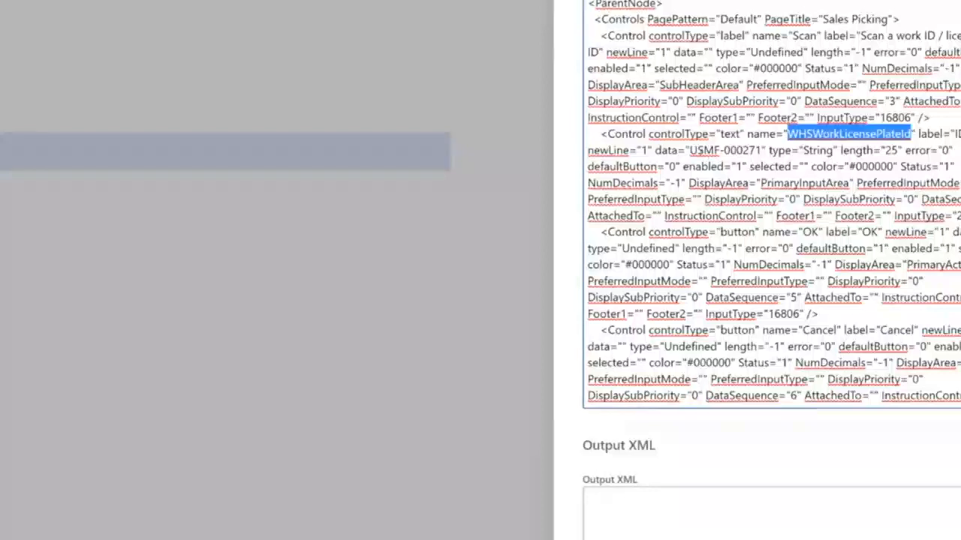
pyautogui.click(689, 149)
pyautogui.moveTo(690, 150); pyautogui.dragTo(762, 150)
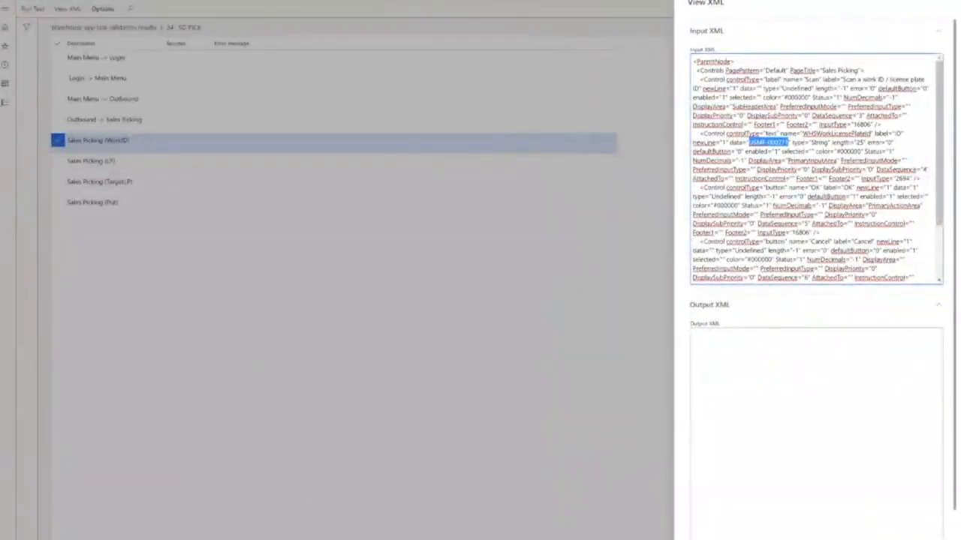
pyautogui.click(468, 341)
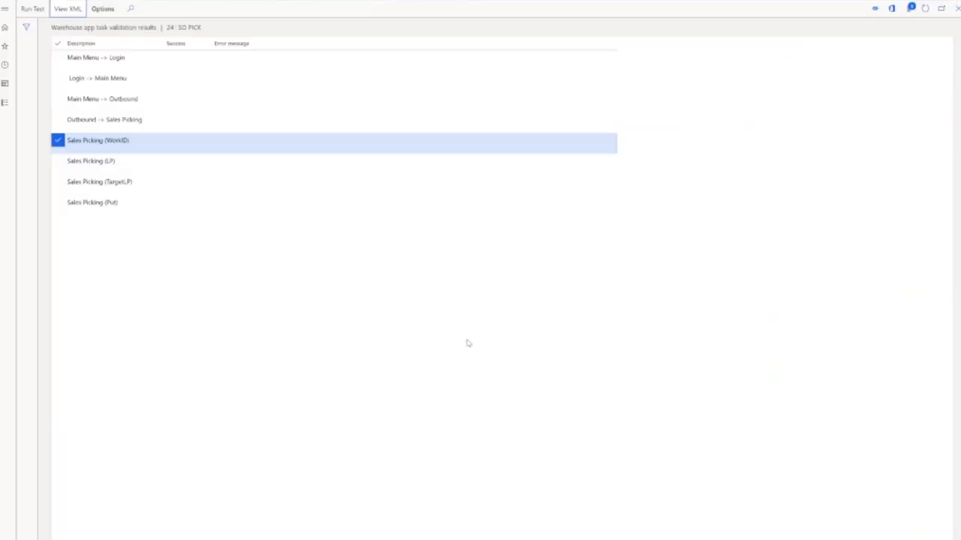
# Step: Run the SO Pick test and inspect the error message of the Sales Picking (WorkID) step
pyautogui.click(30, 8)
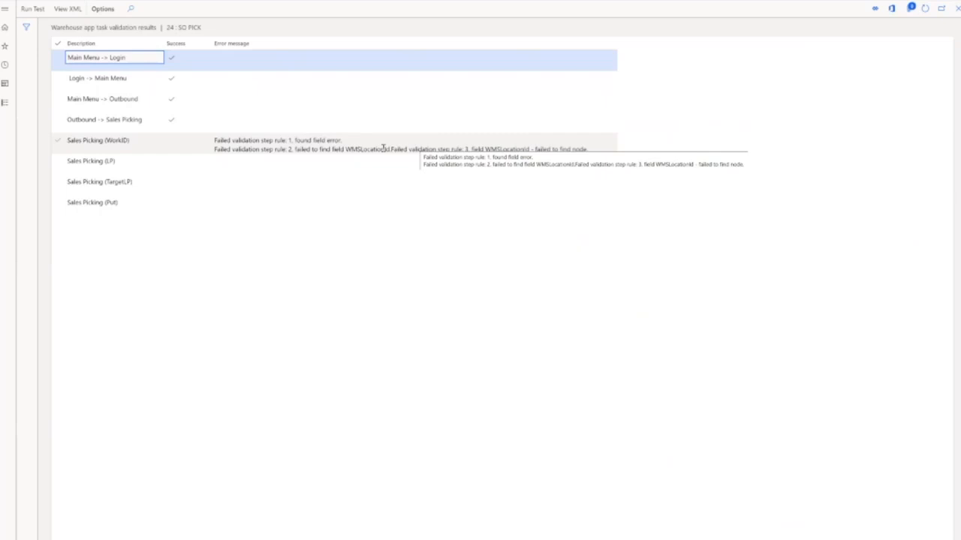
pyautogui.click(315, 145)
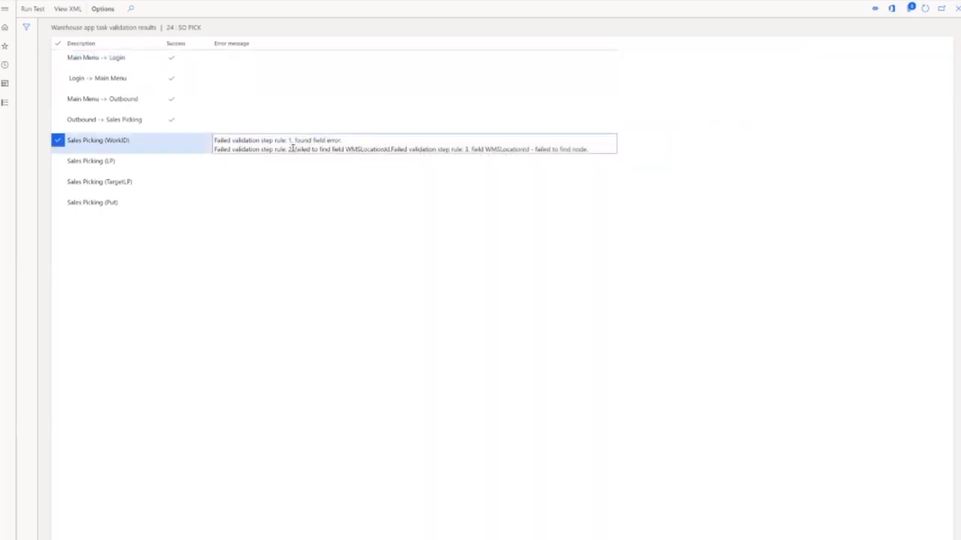
# Step: Examine the labels of the error and Scan controls in the output XML of the Sales Picking (WorkID) step
pyautogui.click(67, 9)
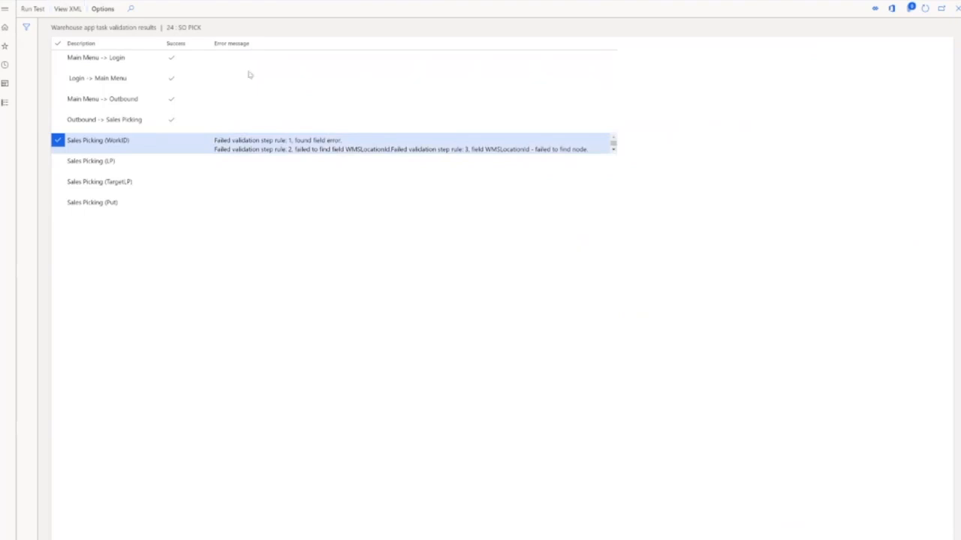
pyautogui.scroll(-1, 947, 317)
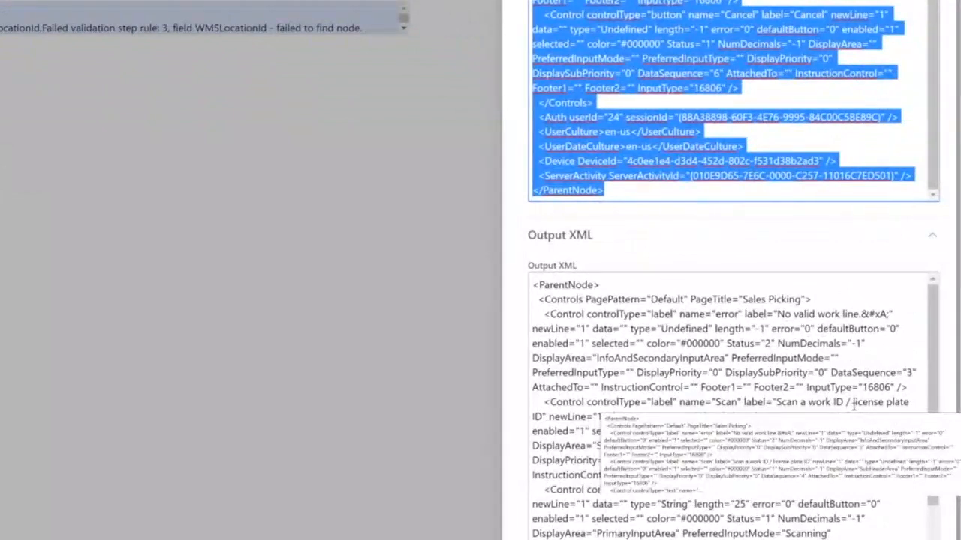
pyautogui.click(780, 314)
pyautogui.hotkey('ctrl', 'a')
pyautogui.click(829, 313)
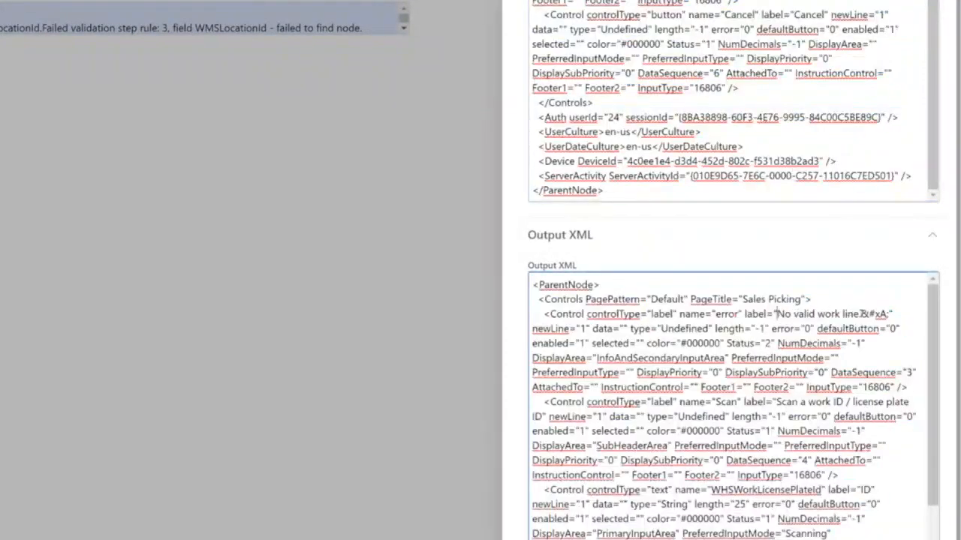
pyautogui.keyDown('shift'); pyautogui.click(861, 314); pyautogui.keyUp('shift')
pyautogui.click(861, 314)
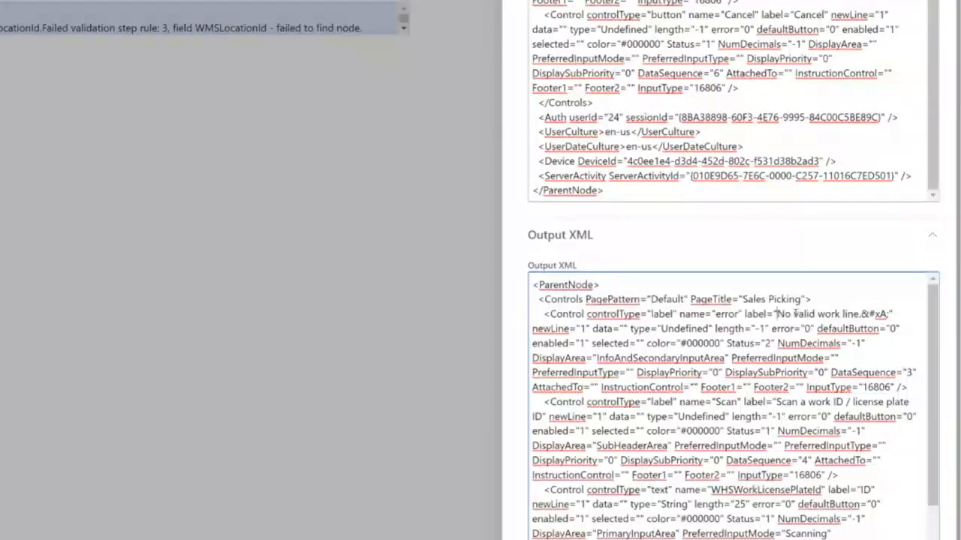
pyautogui.moveTo(777, 314); pyautogui.dragTo(853, 314)
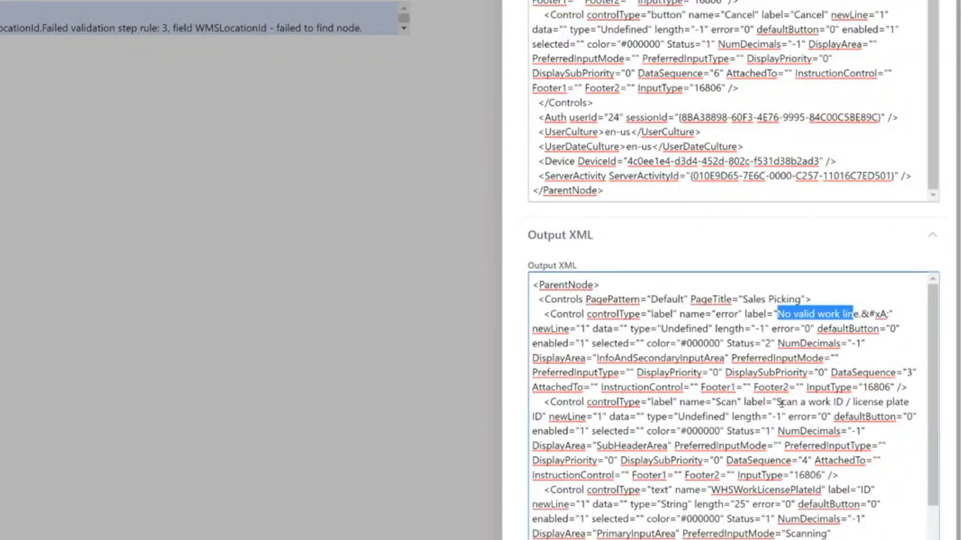
pyautogui.moveTo(778, 405); pyautogui.dragTo(848, 403)
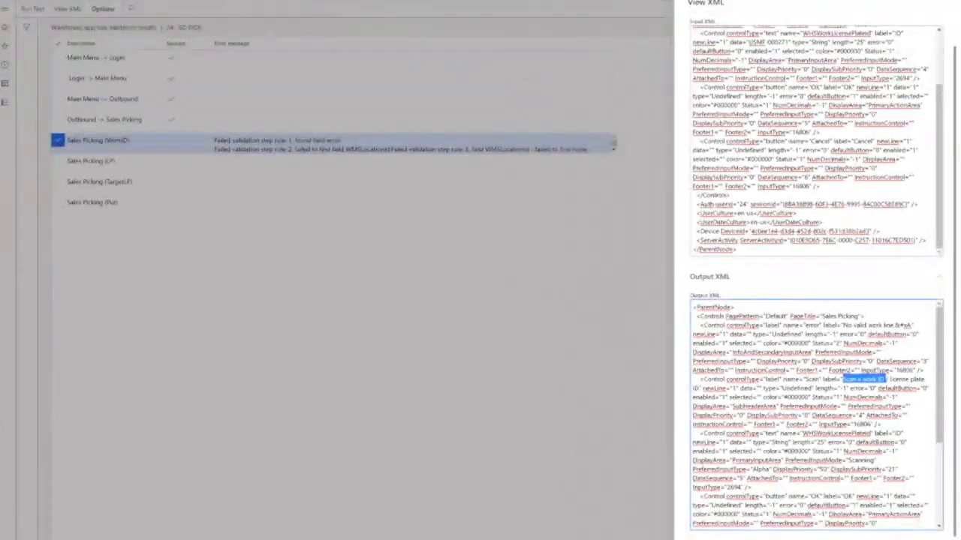
pyautogui.click(549, 333)
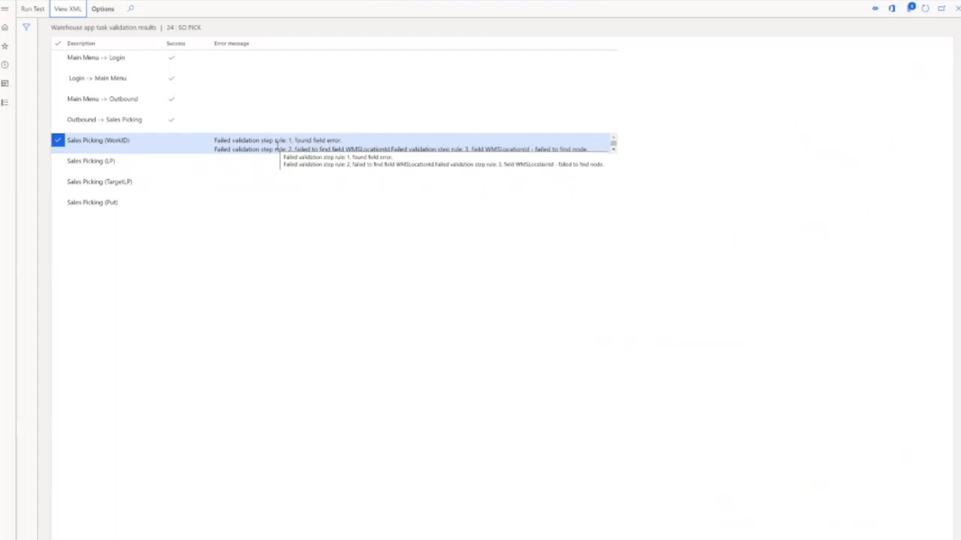
# Step: Review the validation results of the 10/23/2019 01:40:59 PM and 01:12:36 PM runs in the SO Pick task's run history
pyautogui.click(956, 9)
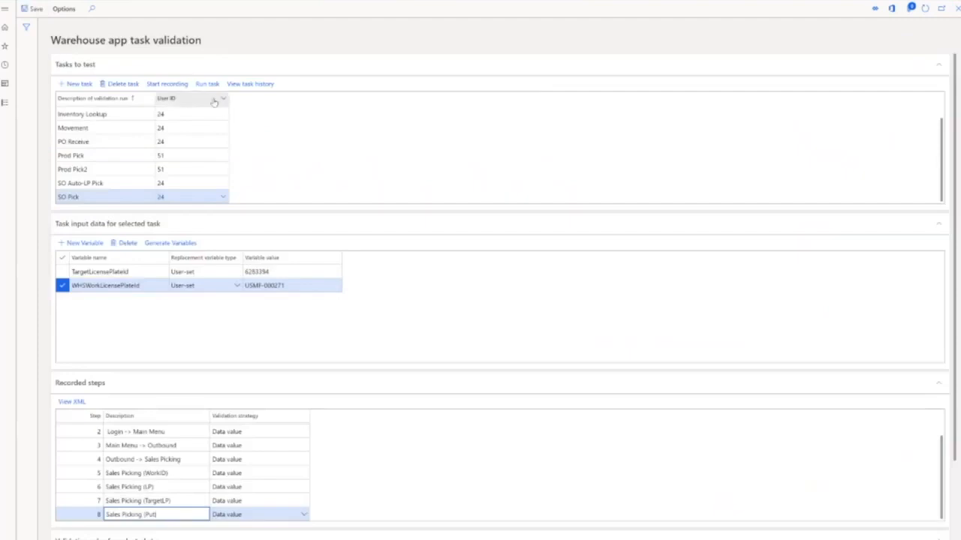
pyautogui.click(268, 85)
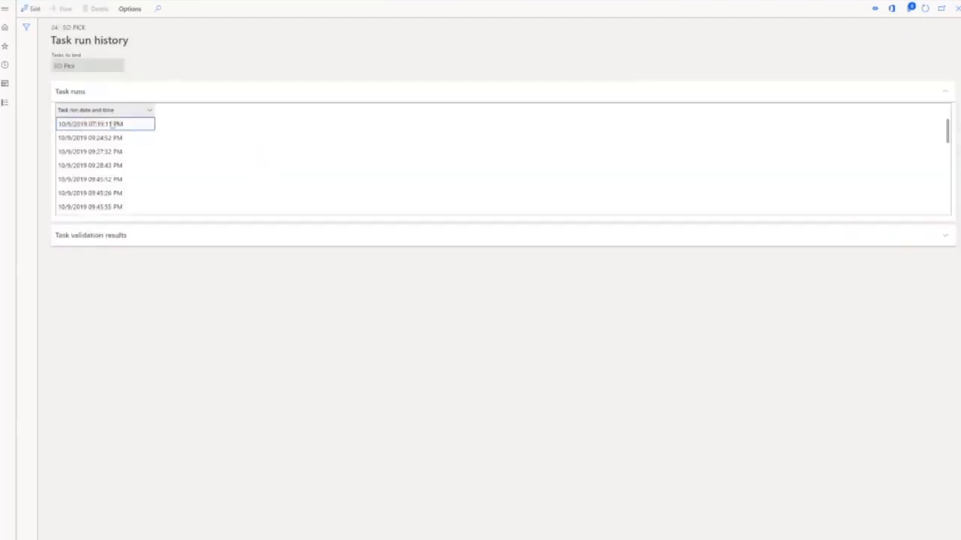
pyautogui.scroll(-10, 118, 188)
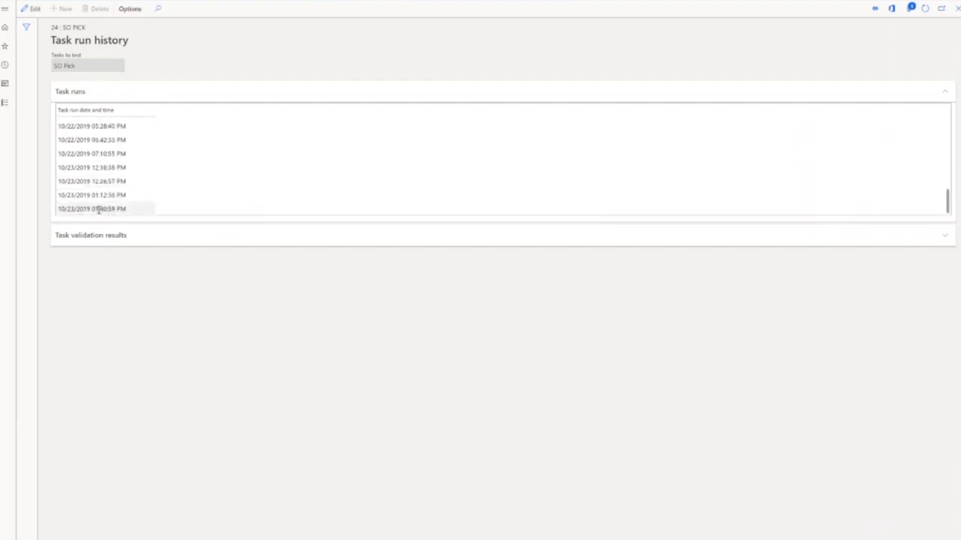
pyautogui.click(101, 209)
pyautogui.click(117, 235)
pyautogui.click(117, 236)
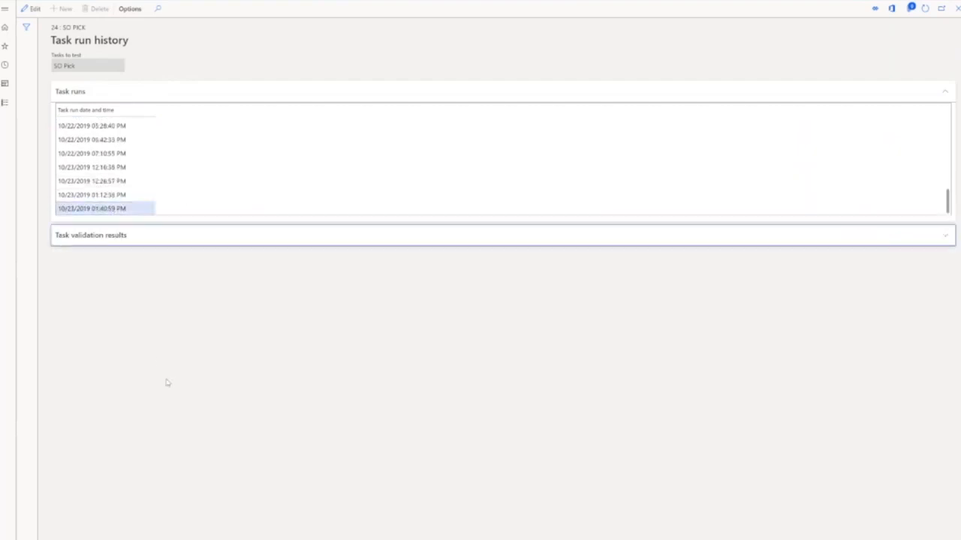
pyautogui.click(118, 235)
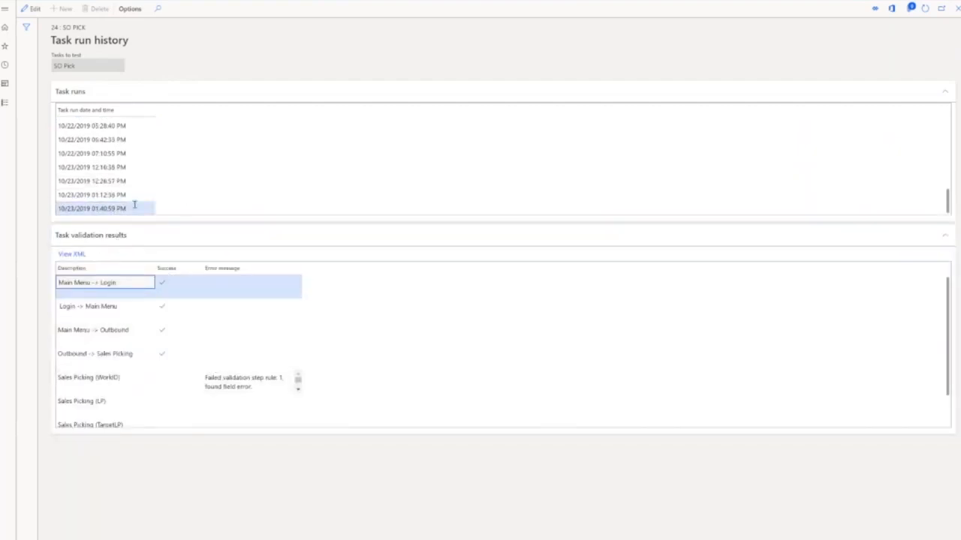
pyautogui.click(117, 195)
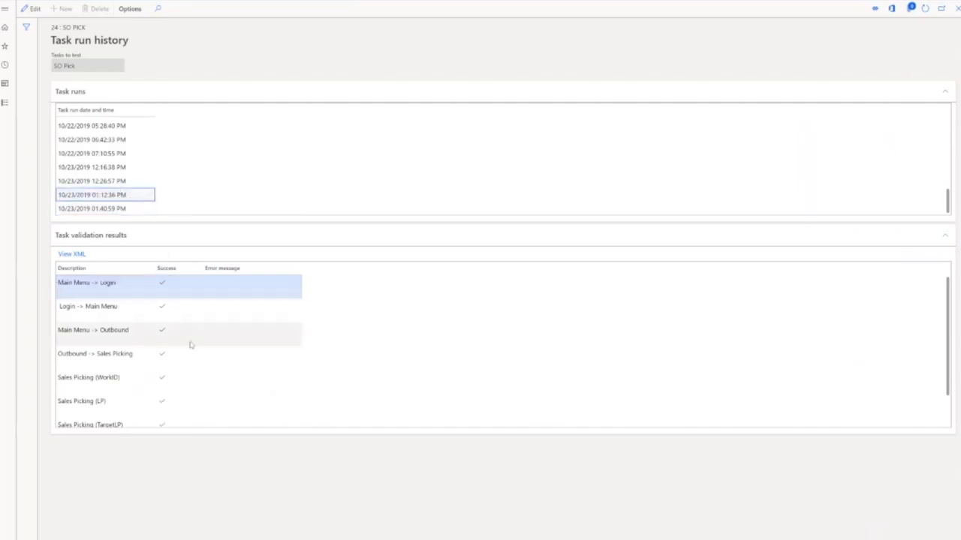
pyautogui.scroll(-1, 193, 347)
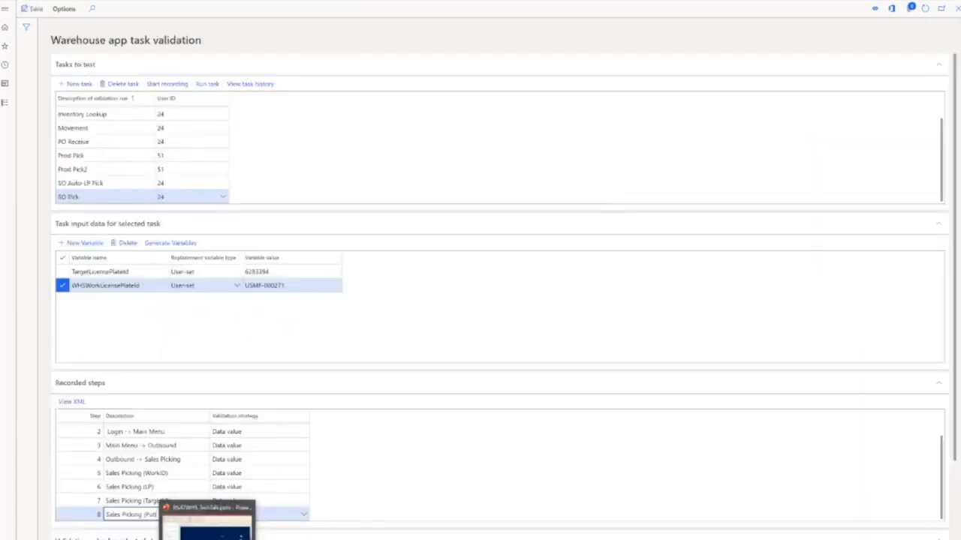
# Step: Switch to the PowerPoint presentation, start the slide show from the Inventory Lookup demo slide and advance to the RSAT Integration slide
pyautogui.click(207, 531)
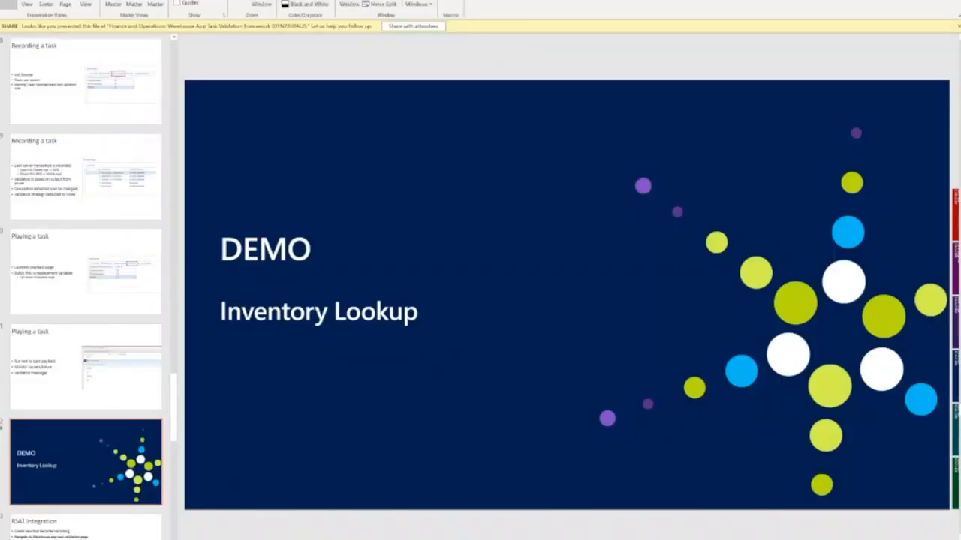
pyautogui.hotkey('shift', 'F5')
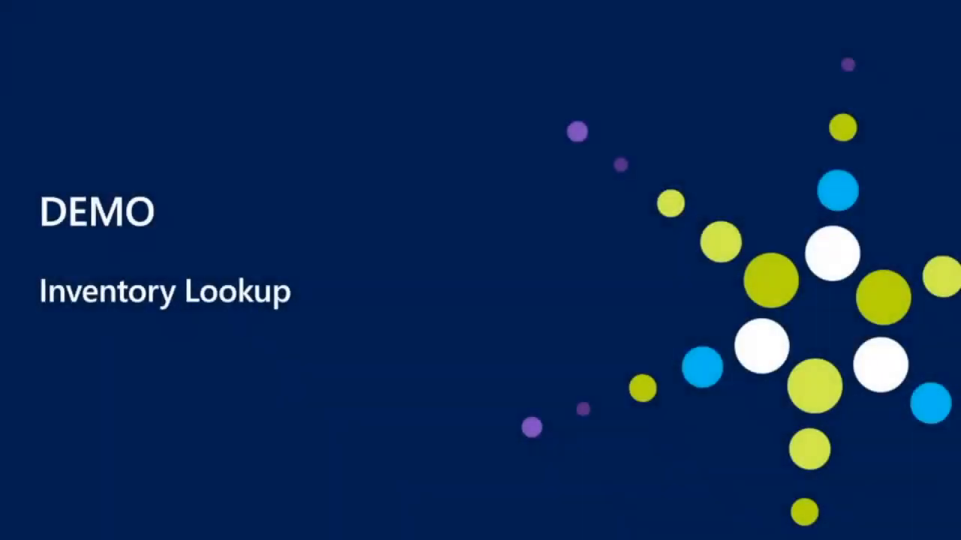
pyautogui.press('Right')
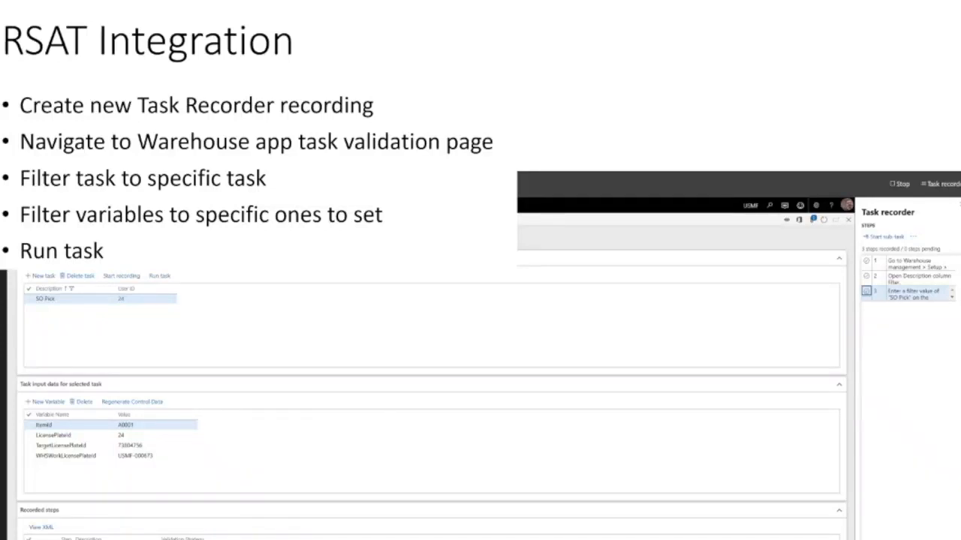
# Step: Advance through the RSAT Integration and Environment Setup slides to the Inventory Lookup – ADO/RSAT demo slide and end the slide show
pyautogui.press('Right')
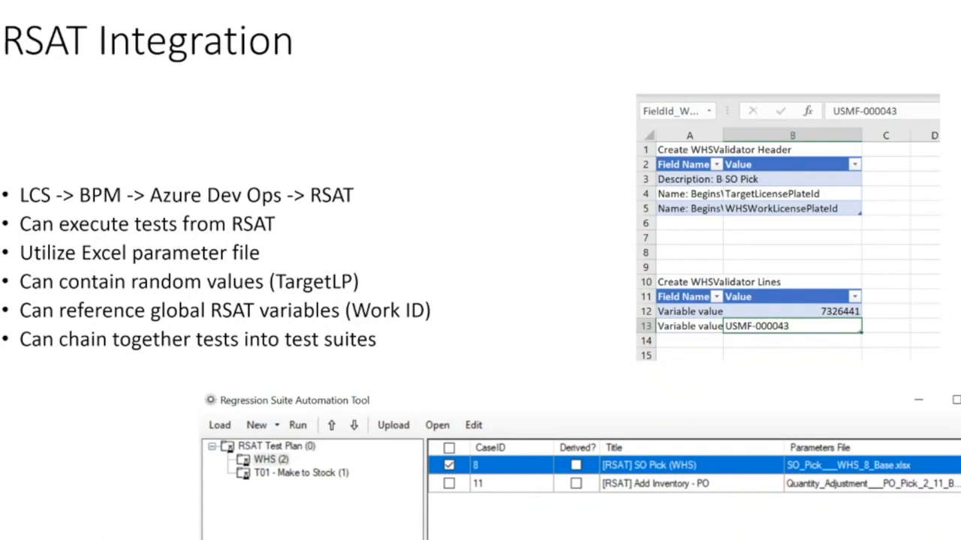
pyautogui.press('Right')
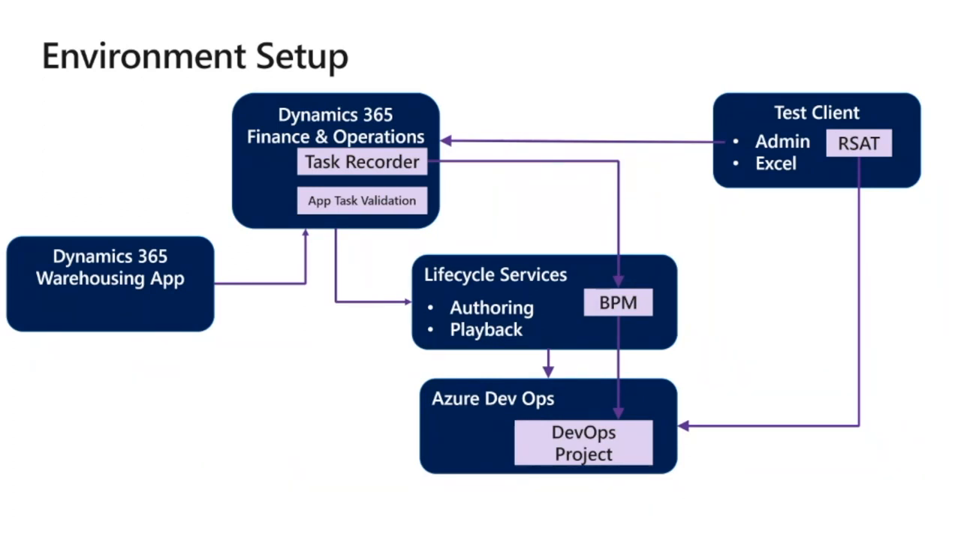
pyautogui.press('Right')
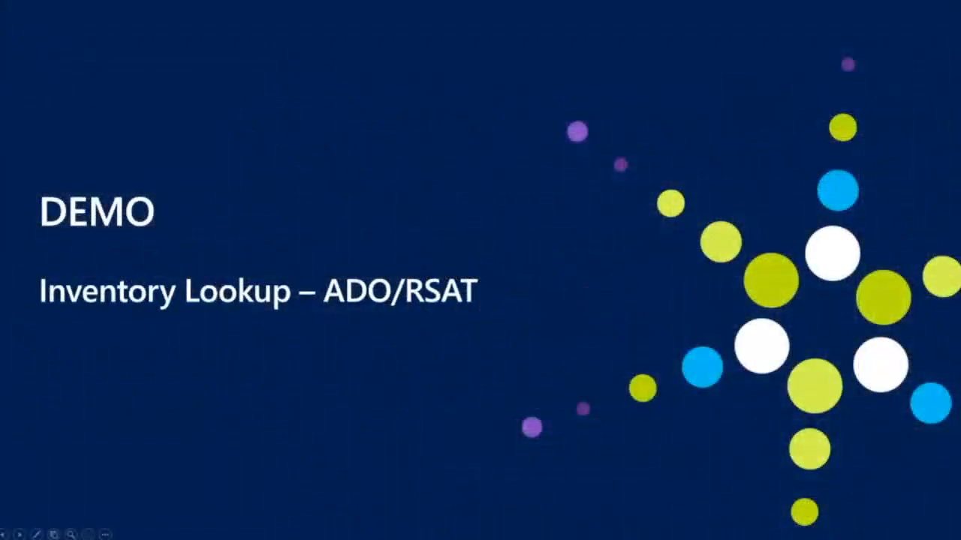
pyautogui.press('Escape')
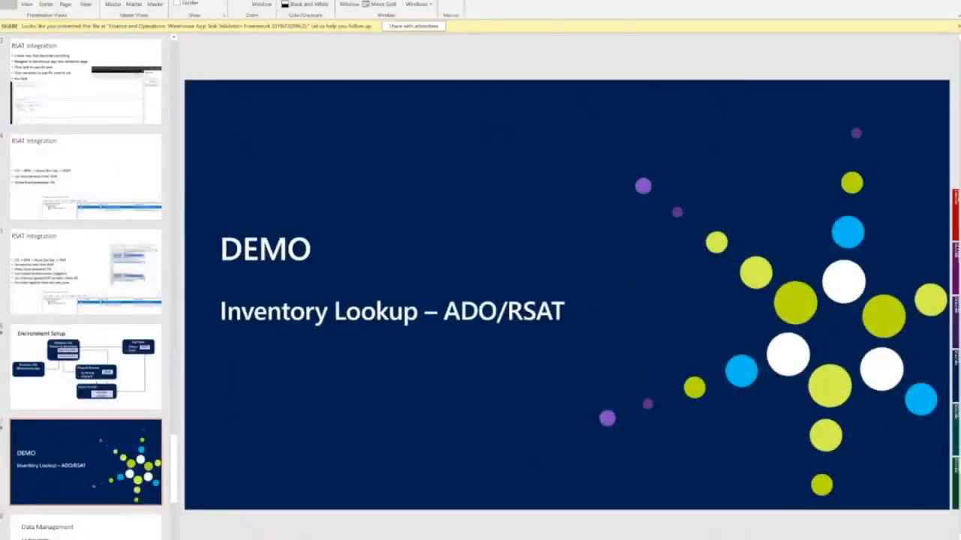
# Step: Switch to the RSAT business process library in Lifecycle Services and add a new process as a sibling of Create a product
pyautogui.hotkey('alt', 'Tab')
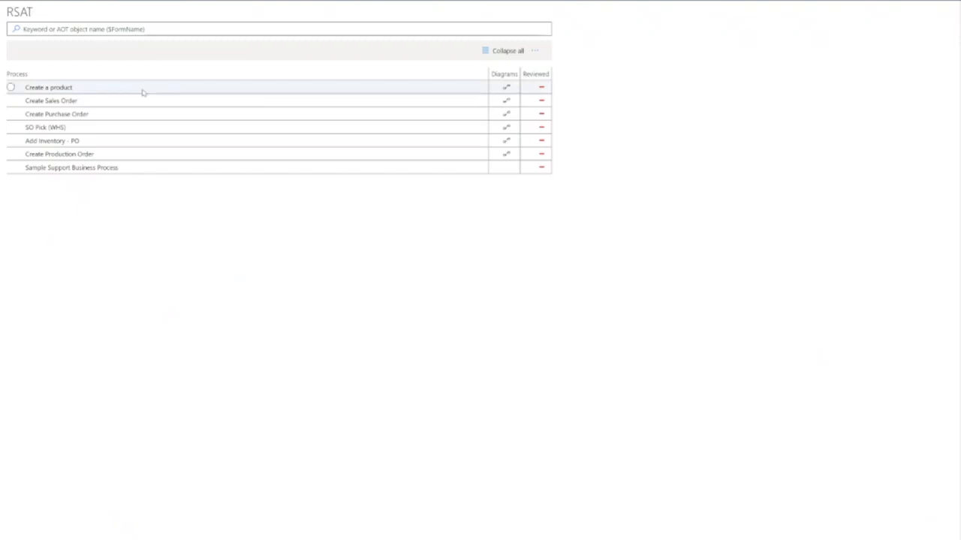
pyautogui.click(85, 87)
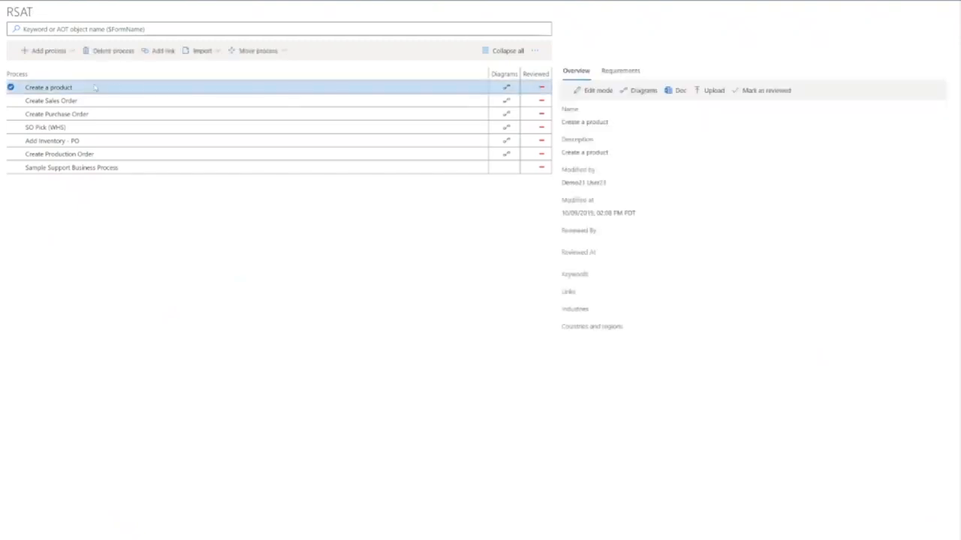
pyautogui.click(67, 51)
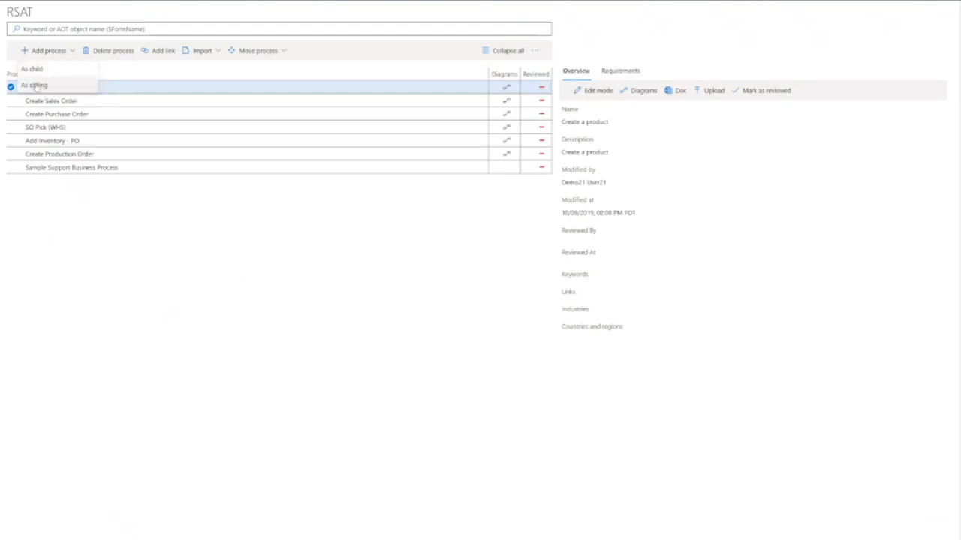
pyautogui.click(41, 86)
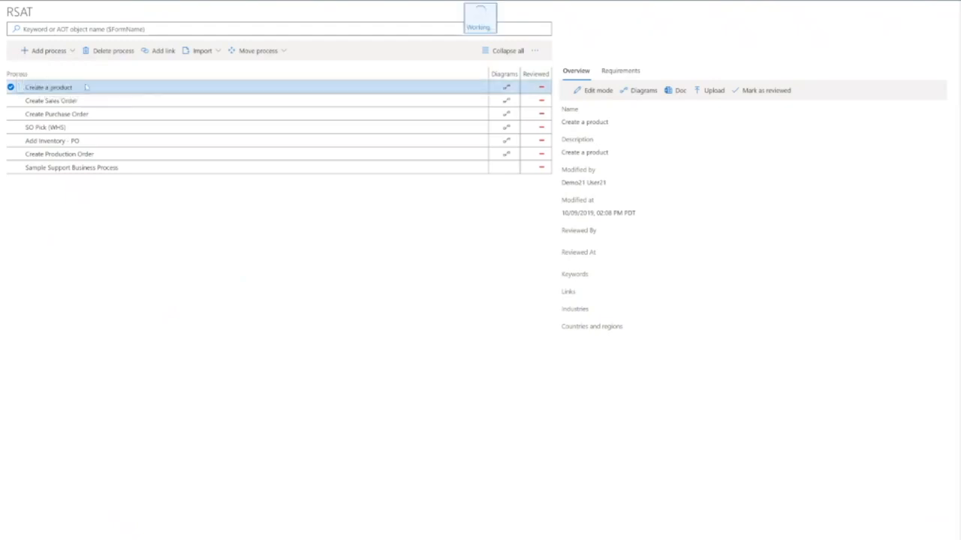
# Step: Edit the new business process and name it Inventory Lookup Demo
pyautogui.click(598, 90)
pyautogui.click(614, 122)
pyautogui.moveTo(615, 123); pyautogui.dragTo(562, 130)
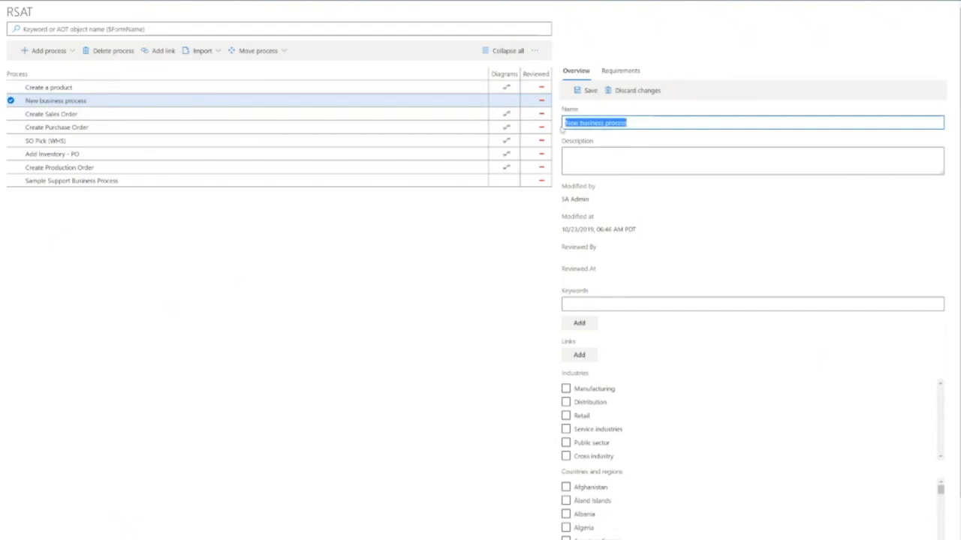
pyautogui.write('Hnventory')
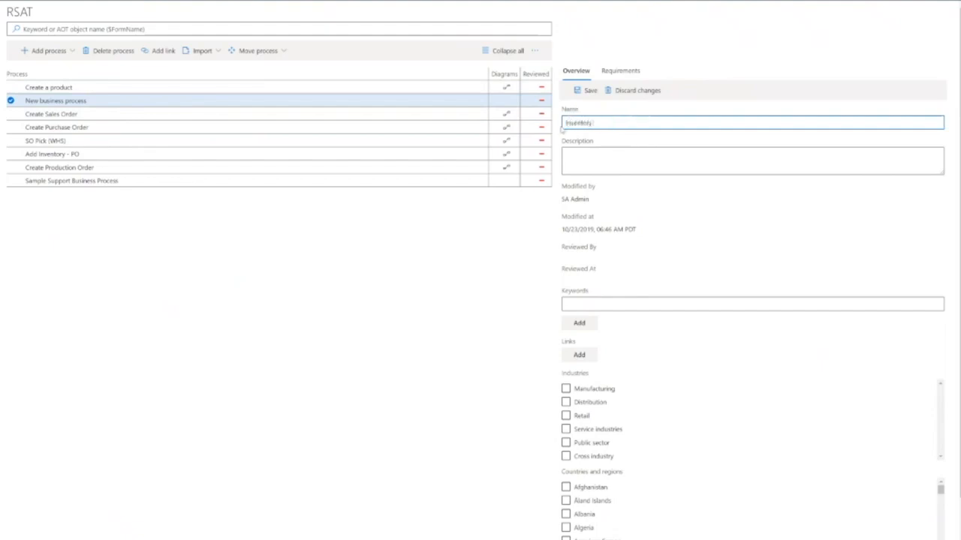
pyautogui.write(' Lookup Demo')
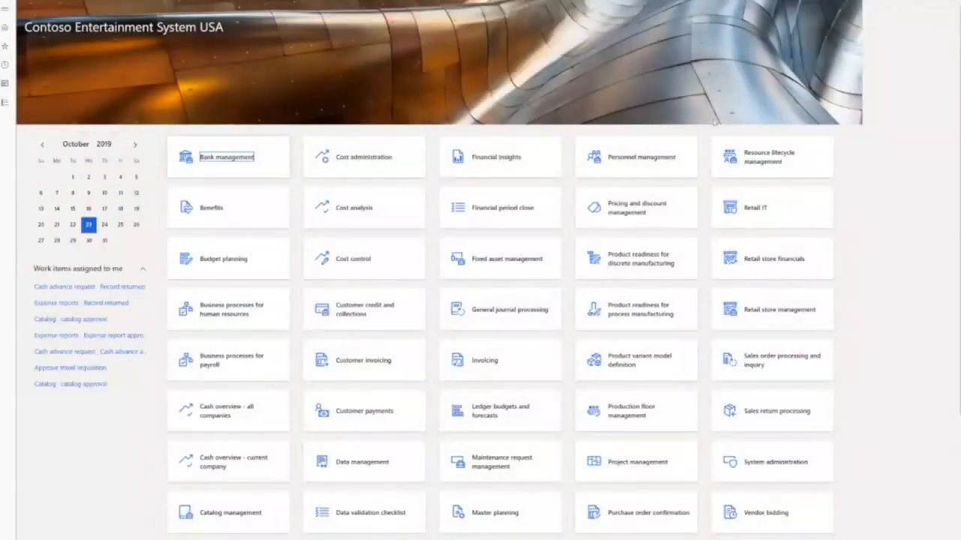
# Step: Switch to Finance and Operations and start a new Task recorder recording named "Inv Lookup Demo (WHS)"
pyautogui.click(910, 0)
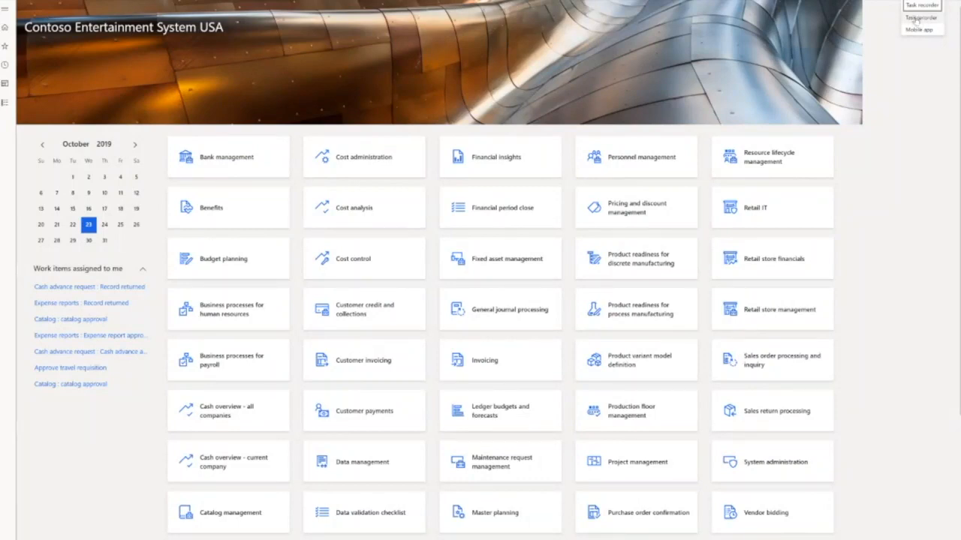
pyautogui.click(918, 18)
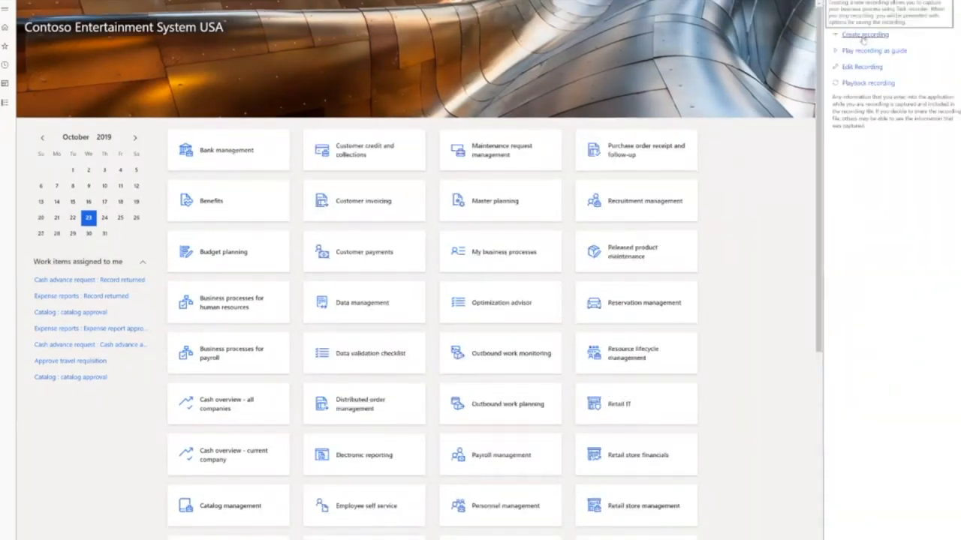
pyautogui.click(865, 35)
pyautogui.click(871, 76)
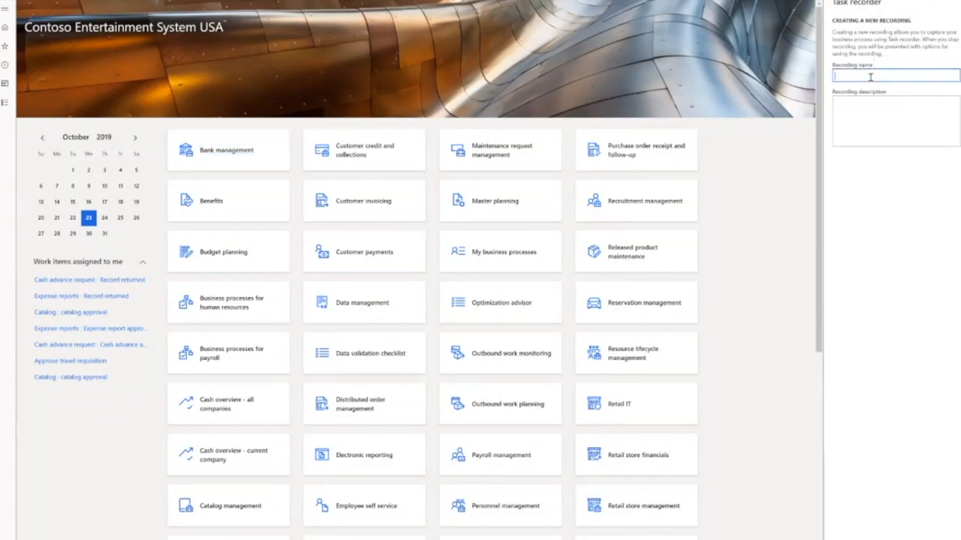
pyautogui.write('My Lookin Demo (WHS)')
pyautogui.click(868, 115)
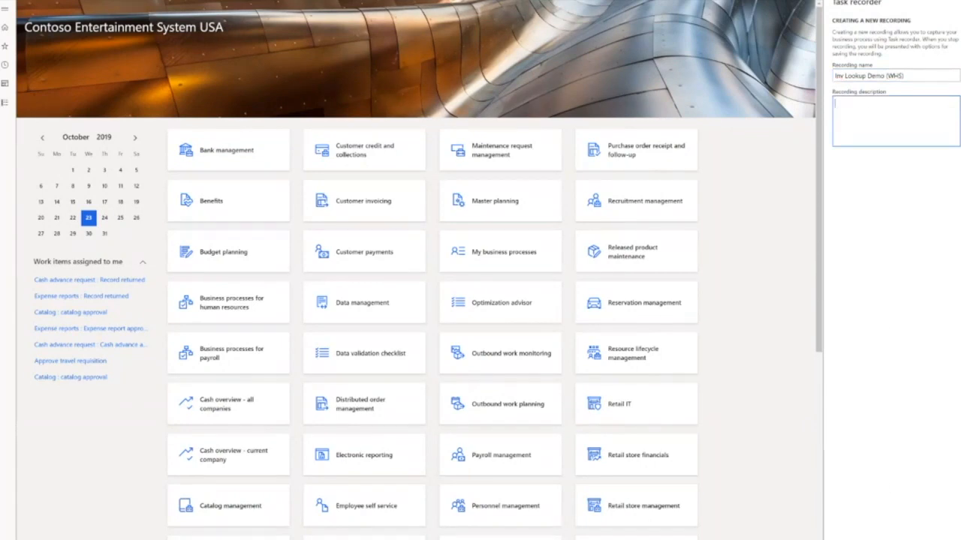
pyautogui.click(846, 538)
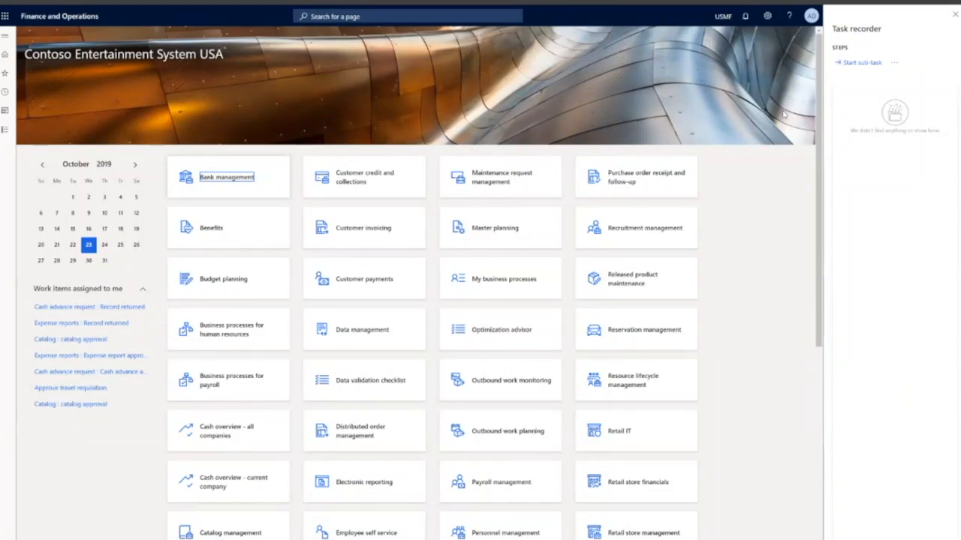
# Step: Open the Warehouse app task validation page from the favorites and filter the tasks to descriptions beginning with Inventory Lookup
pyautogui.click(4, 35)
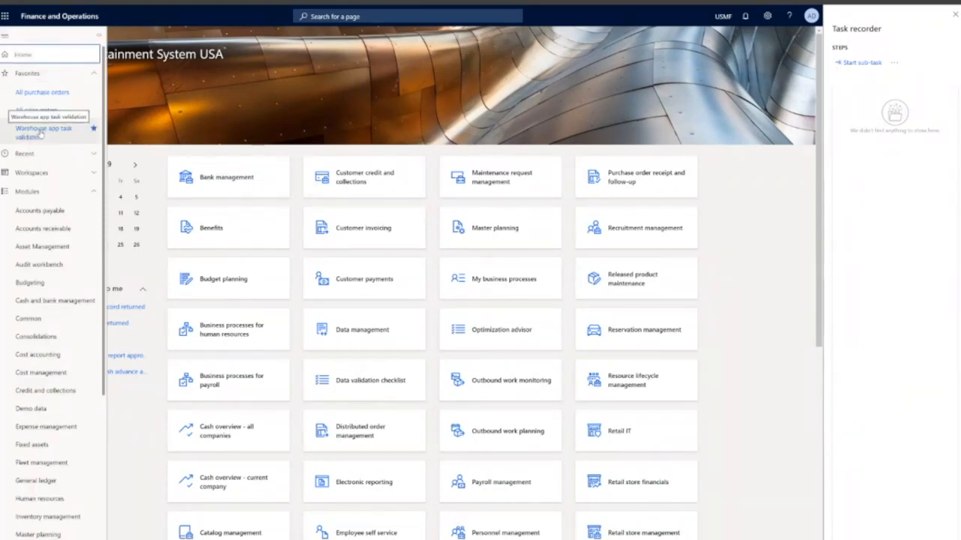
pyautogui.click(39, 131)
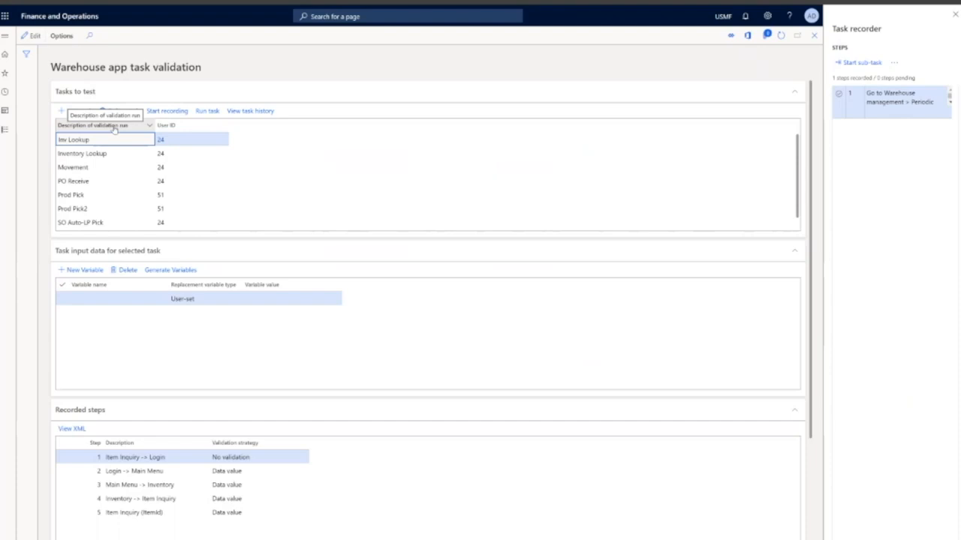
pyautogui.rightClick(113, 129)
pyautogui.click(97, 129)
pyautogui.click(98, 129)
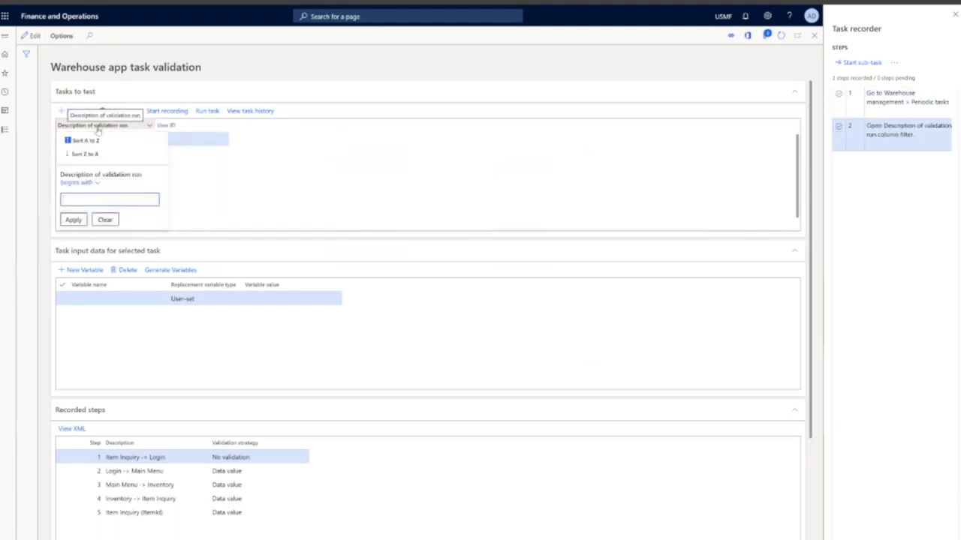
pyautogui.write('Inventory Lookup')
pyautogui.click(74, 220)
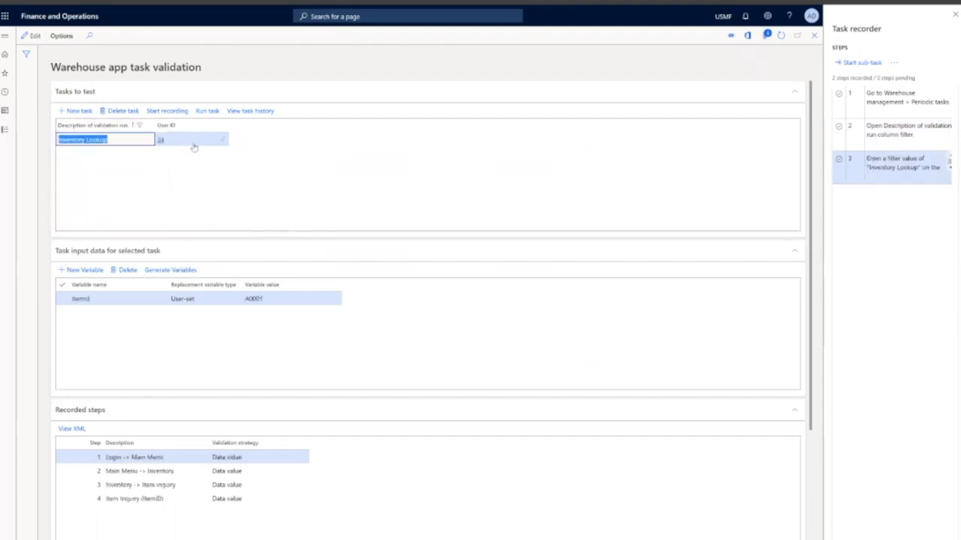
# Step: Filter the Inventory Lookup task's input data to variable names beginning with ItemId
pyautogui.rightClick(111, 290)
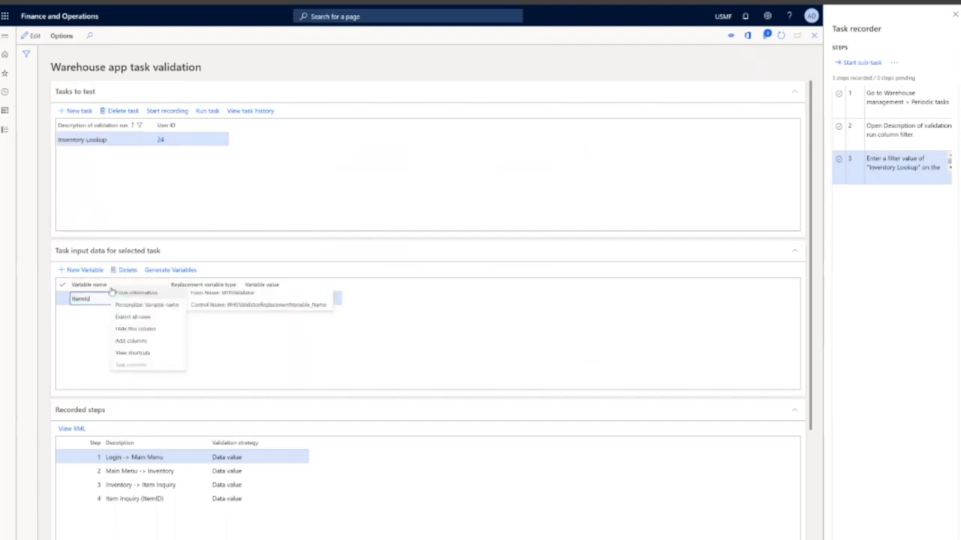
pyautogui.click(97, 291)
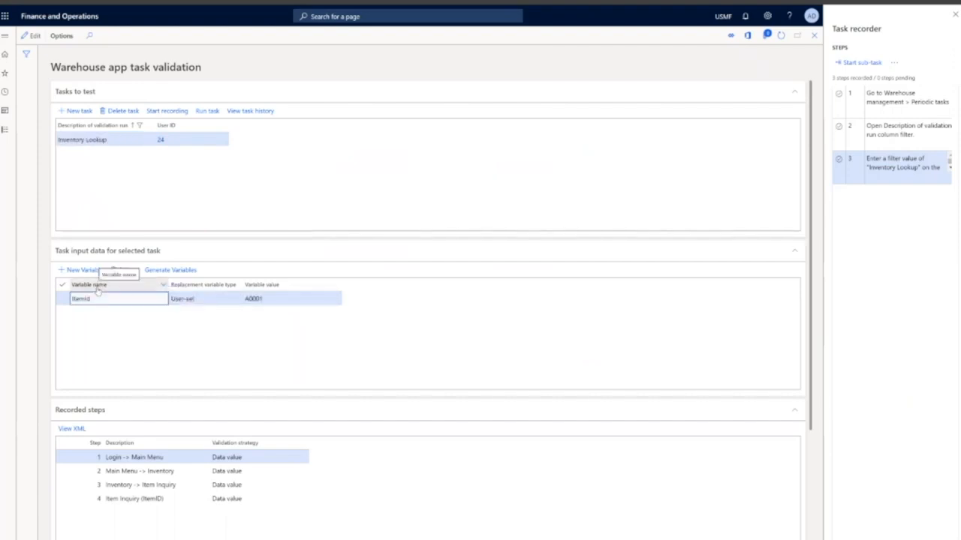
pyautogui.click(98, 291)
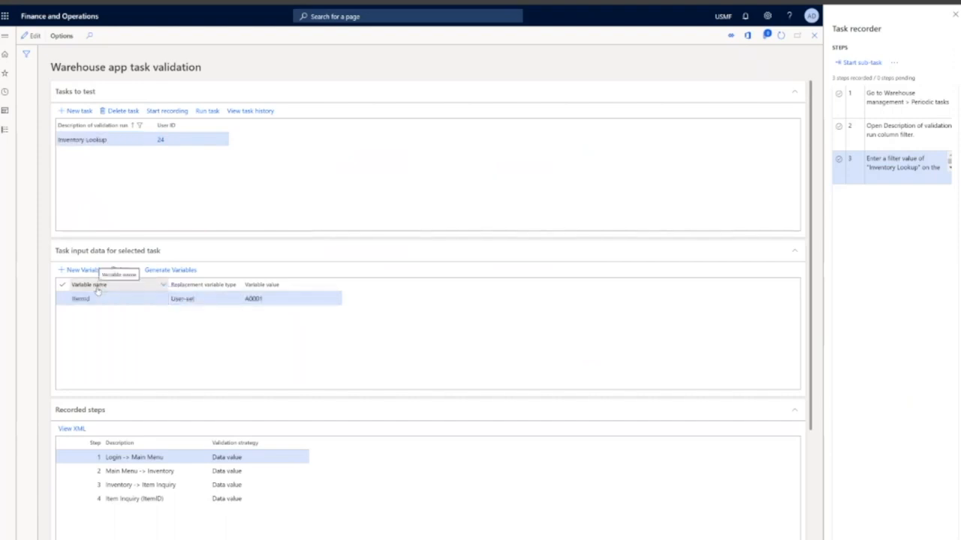
pyautogui.click(150, 284)
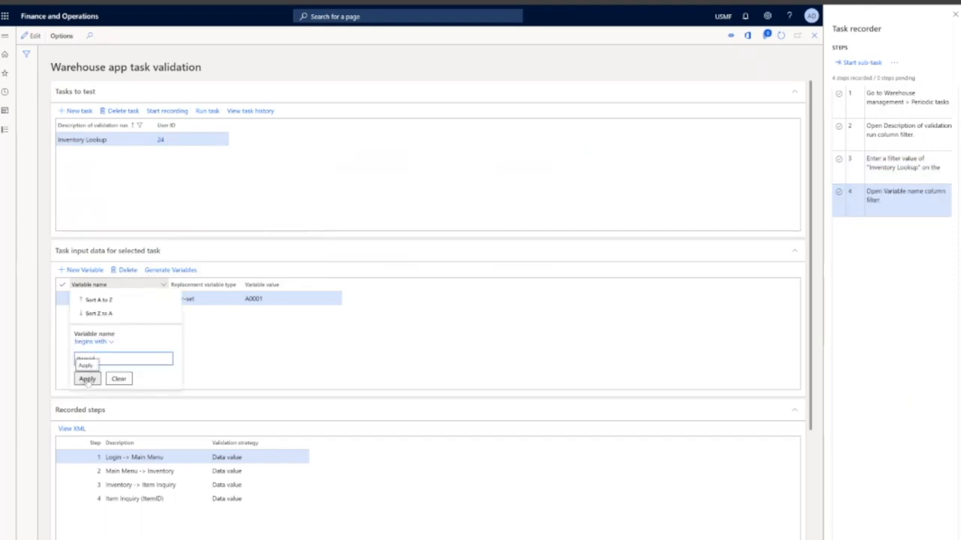
pyautogui.click(87, 379)
# Step: Mark the ItemId row, switch the page to edit mode and re-enter A0001 as its variable value
pyautogui.click(272, 299)
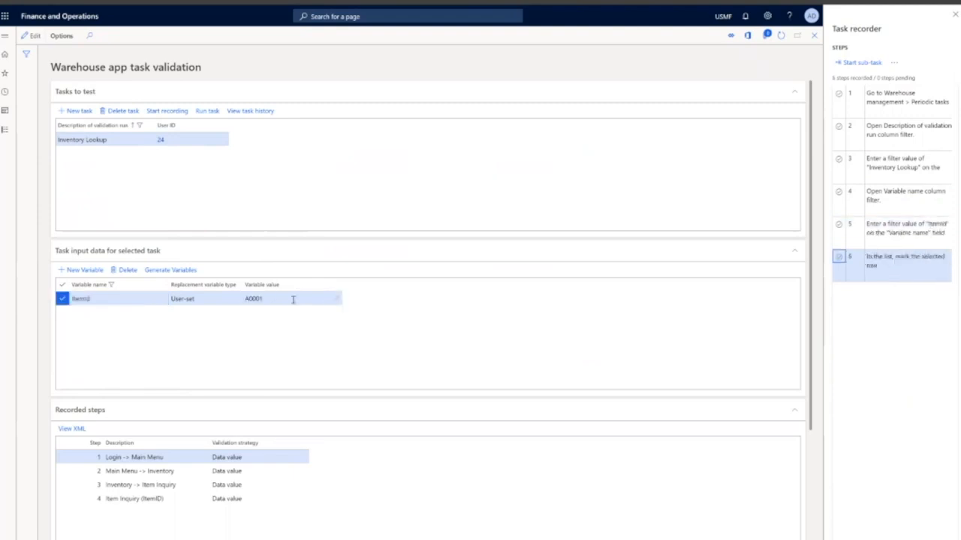
pyautogui.press('F2')
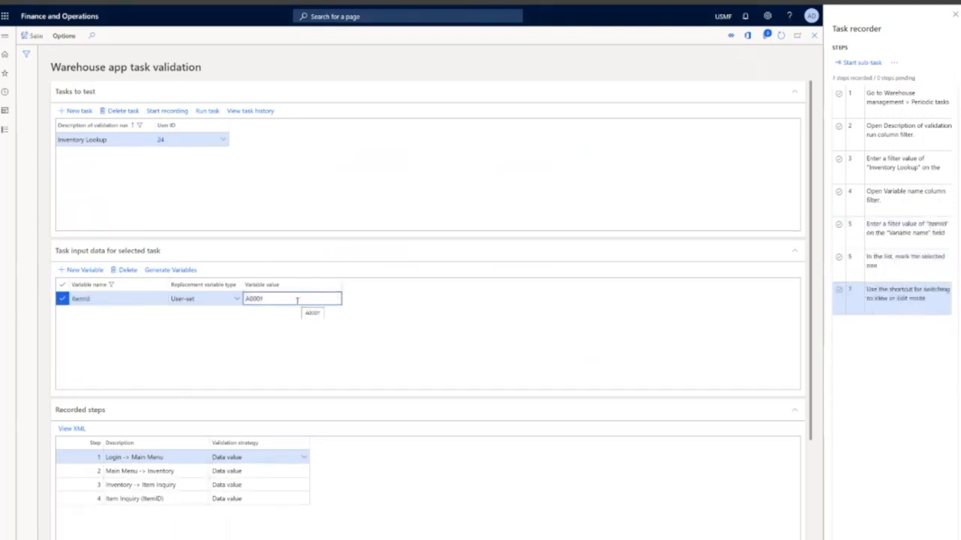
pyautogui.press('BackSpace')
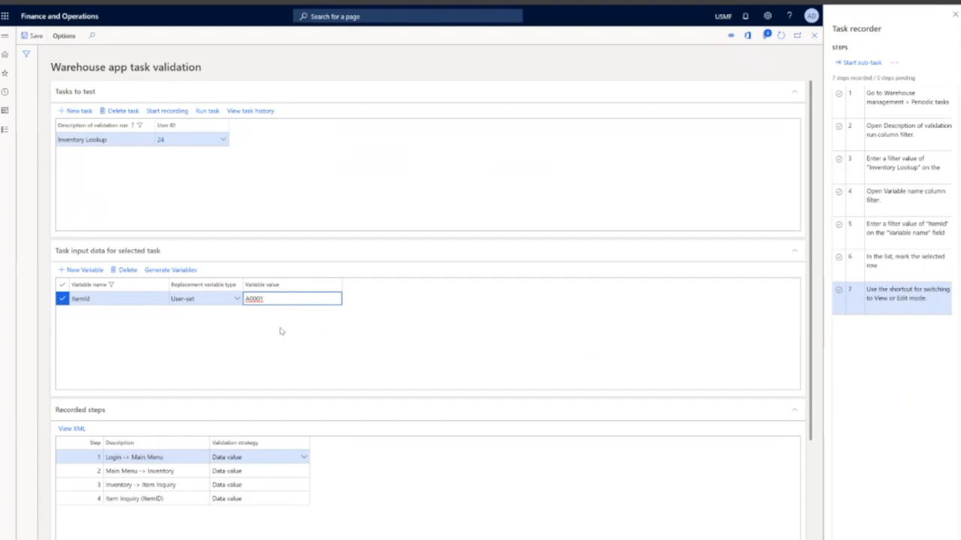
# Step: Open the Inventory Lookup task for running and run its test
pyautogui.click(208, 111)
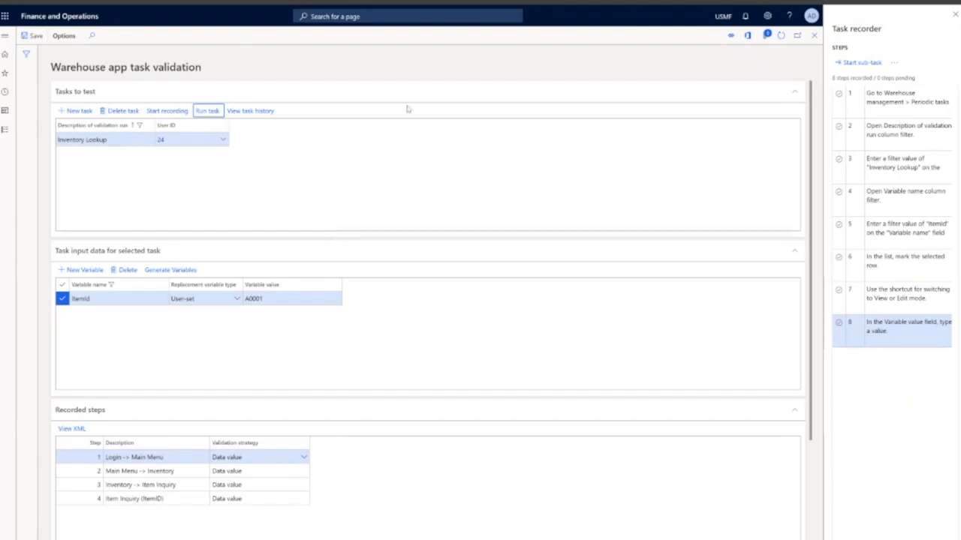
pyautogui.click(201, 112)
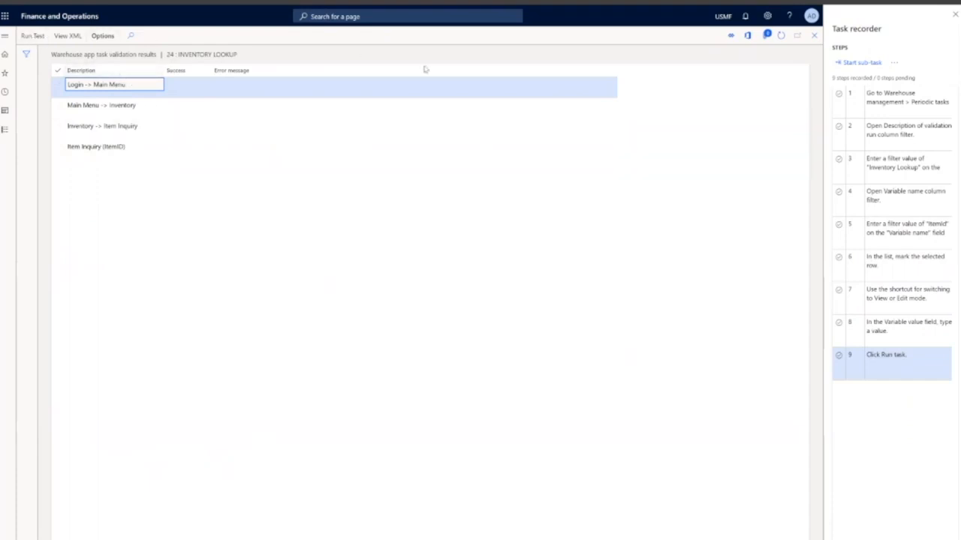
pyautogui.click(33, 36)
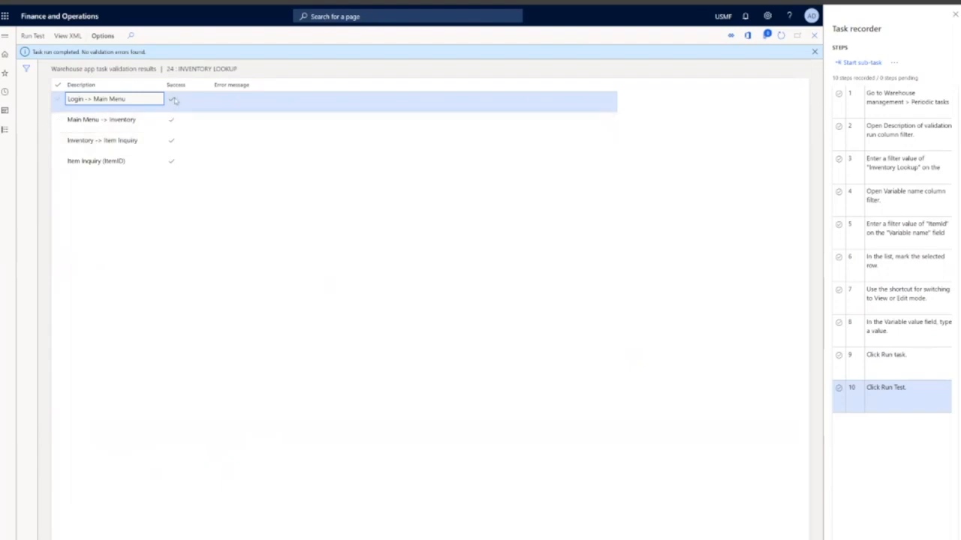
# Step: Record a Task recorder validation of the current Success value for the Login -> Main Menu step
pyautogui.rightClick(174, 100)
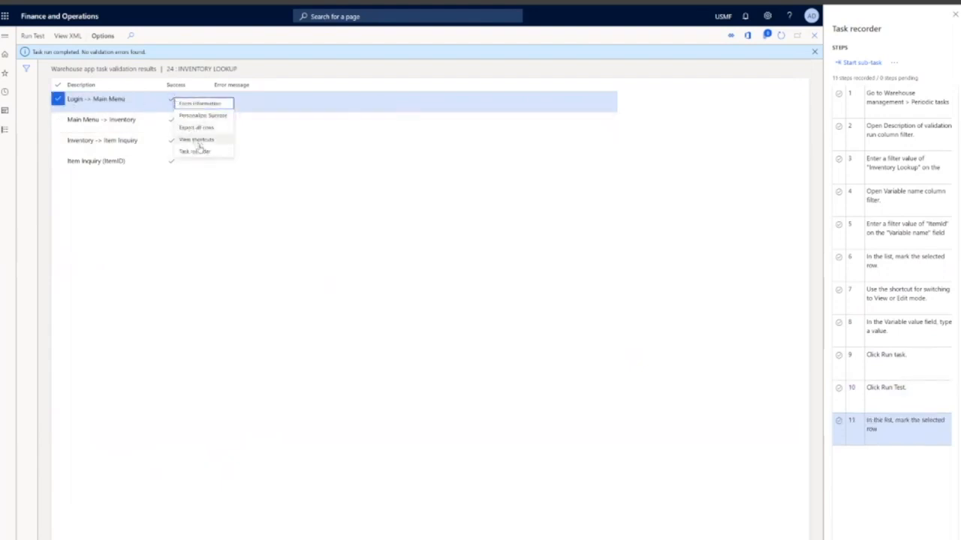
pyautogui.moveTo(201, 153)
pyautogui.moveTo(251, 178)
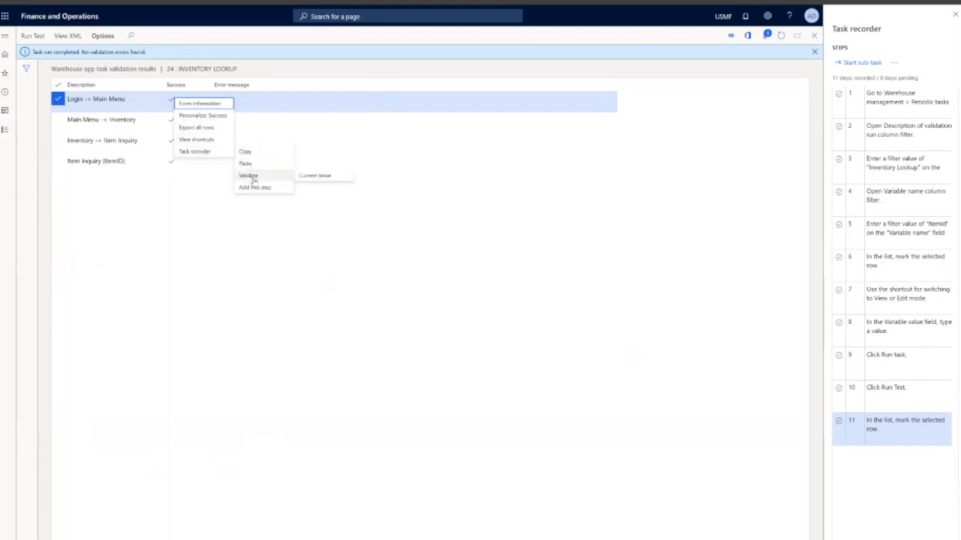
pyautogui.click(308, 178)
# Step: Record a Task recorder validation of the current Success value for the Main Menu -> Inventory row
pyautogui.rightClick(171, 123)
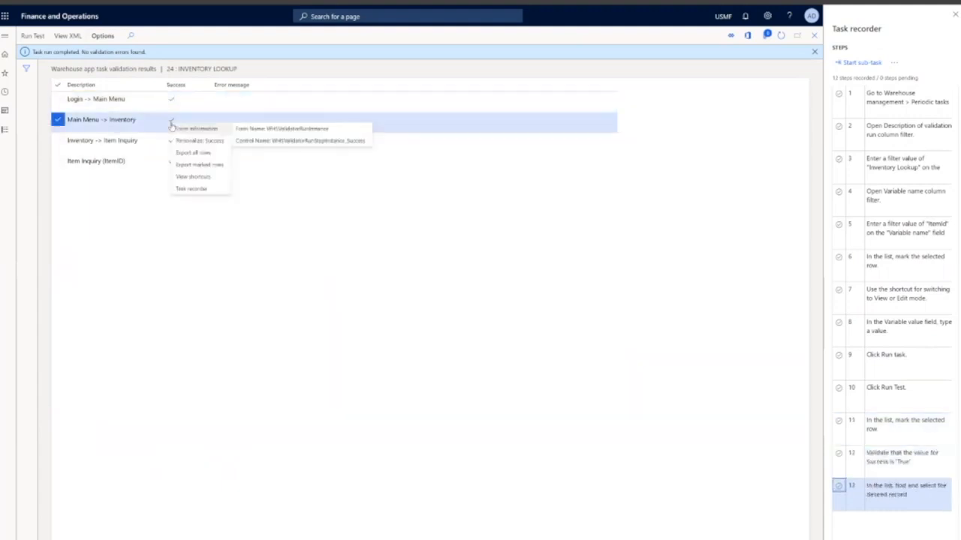
pyautogui.moveTo(202, 189)
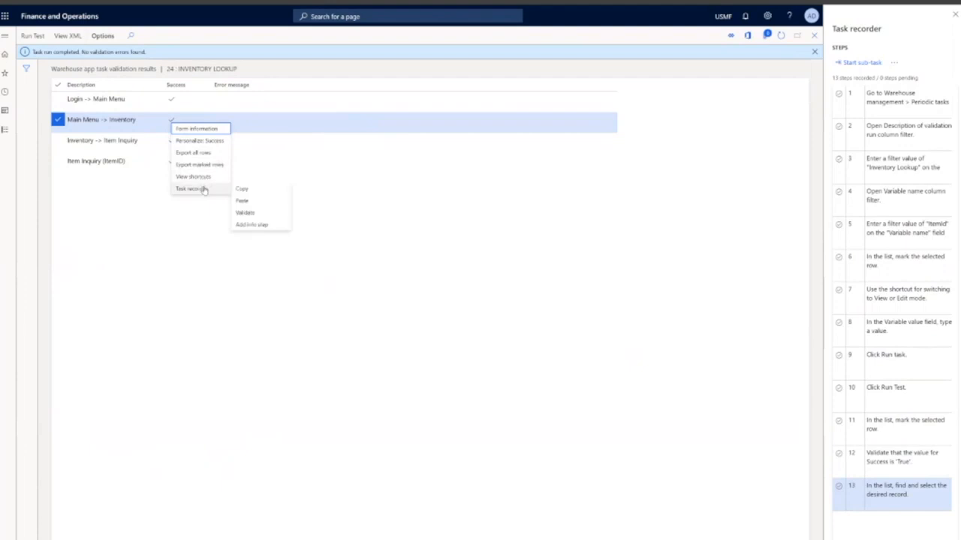
pyautogui.moveTo(261, 216)
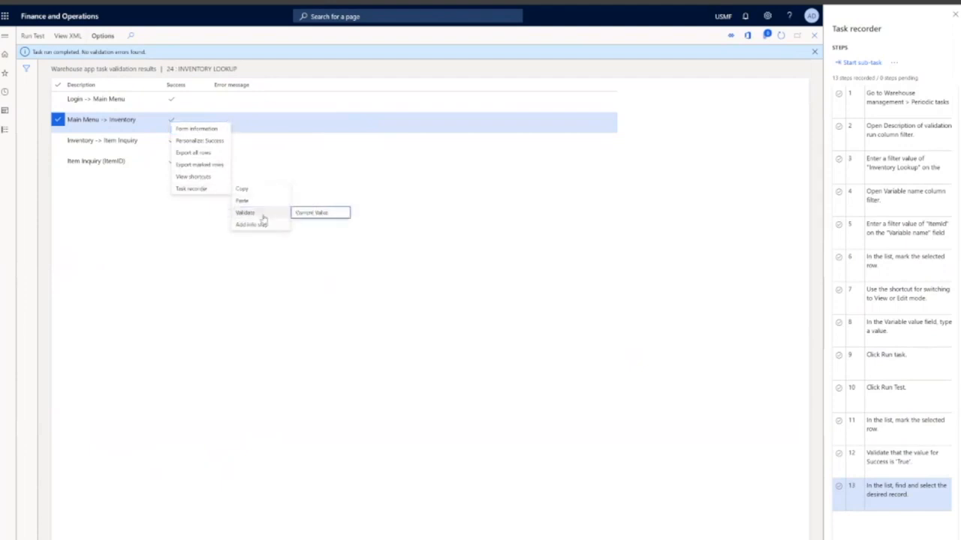
pyautogui.click(319, 213)
# Step: Record a Task recorder validation of the current Success value for the Inventory -> Item Inquiry row
pyautogui.rightClick(172, 140)
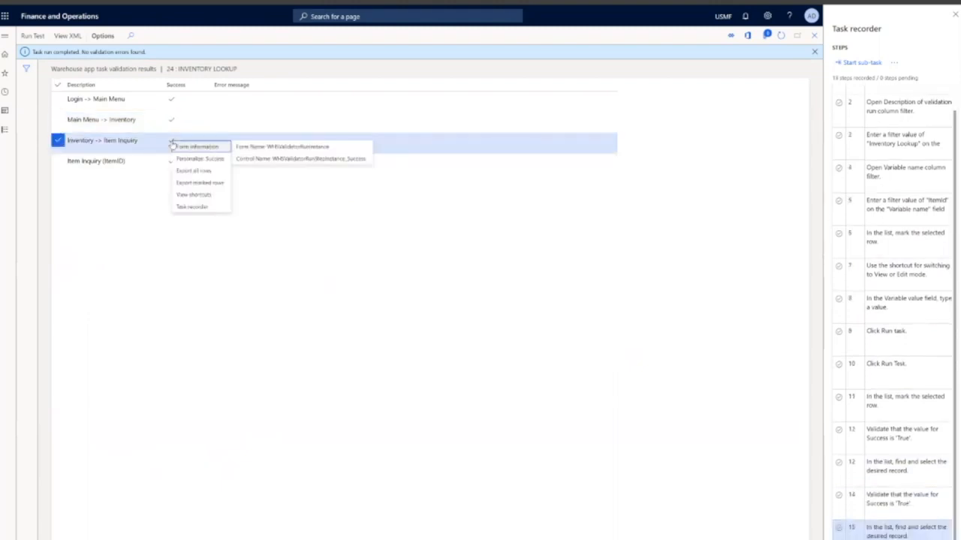
pyautogui.moveTo(199, 208)
pyautogui.moveTo(253, 232)
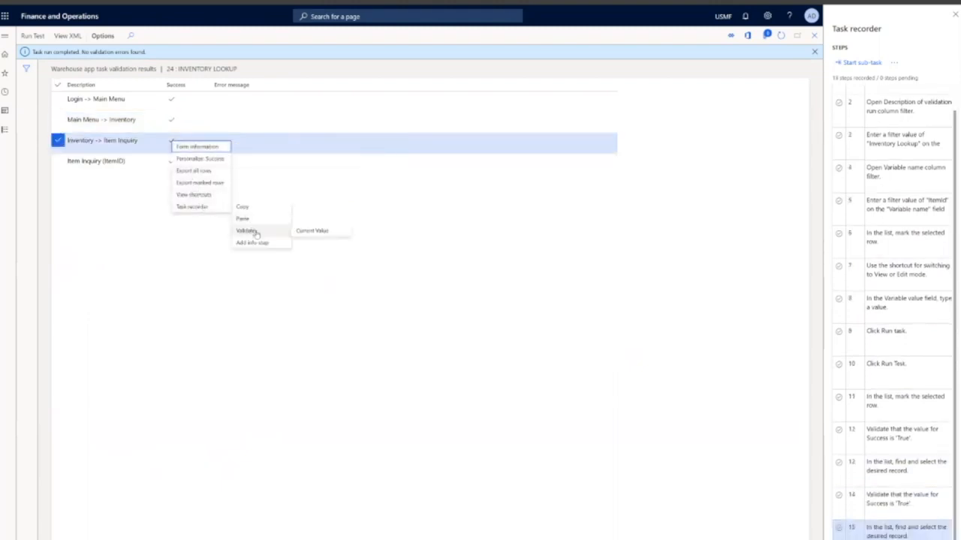
pyautogui.click(310, 229)
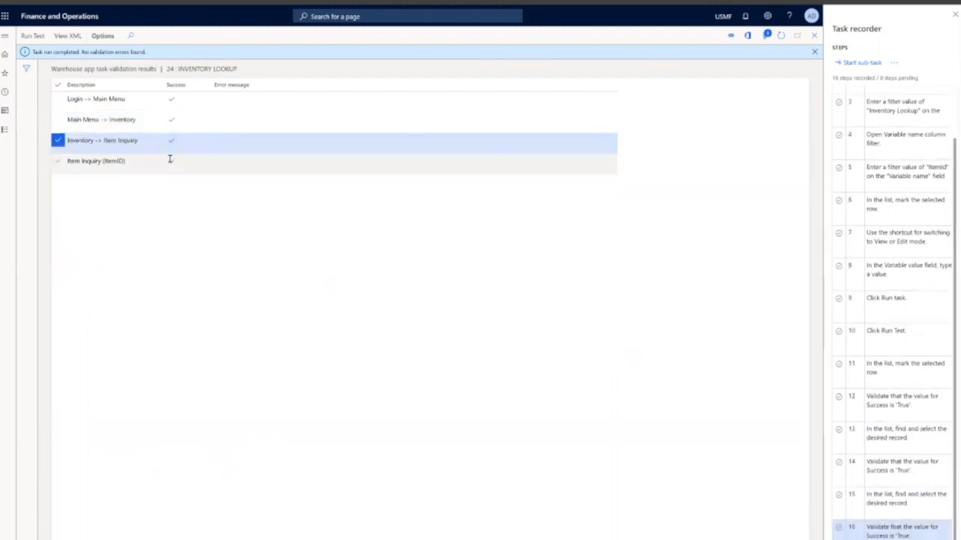
# Step: Record a Task recorder validation of the current Success value for the Item Inquiry (ItemID) row
pyautogui.rightClick(173, 157)
pyautogui.moveTo(197, 225)
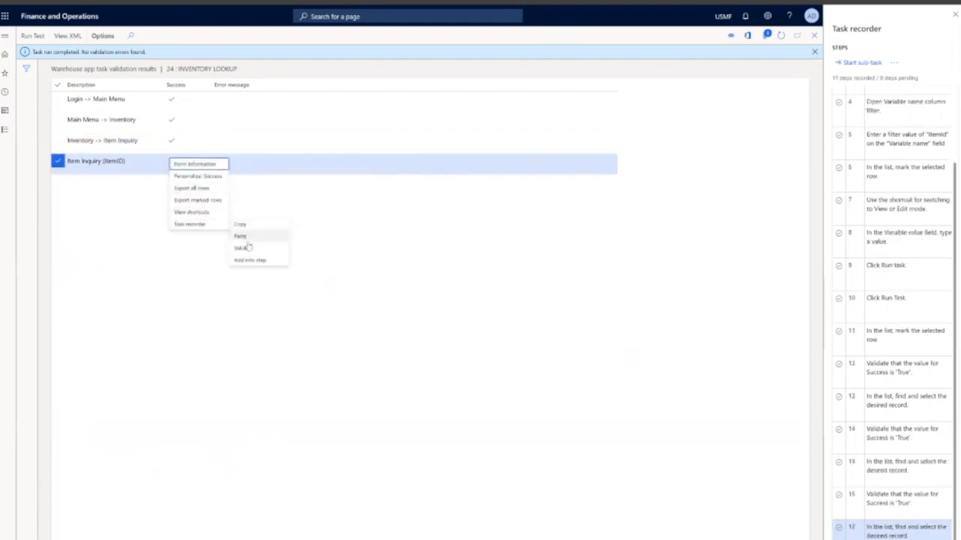
pyautogui.moveTo(251, 253)
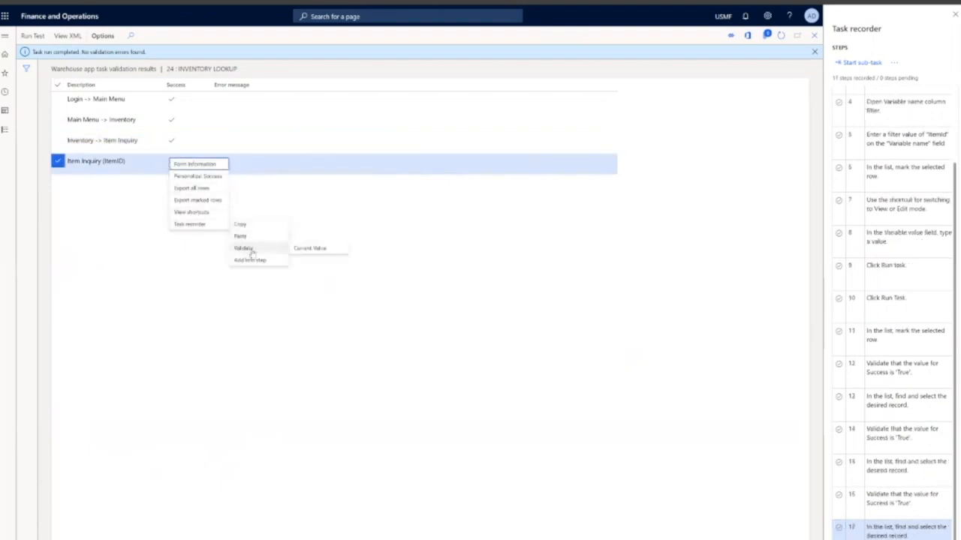
pyautogui.click(311, 248)
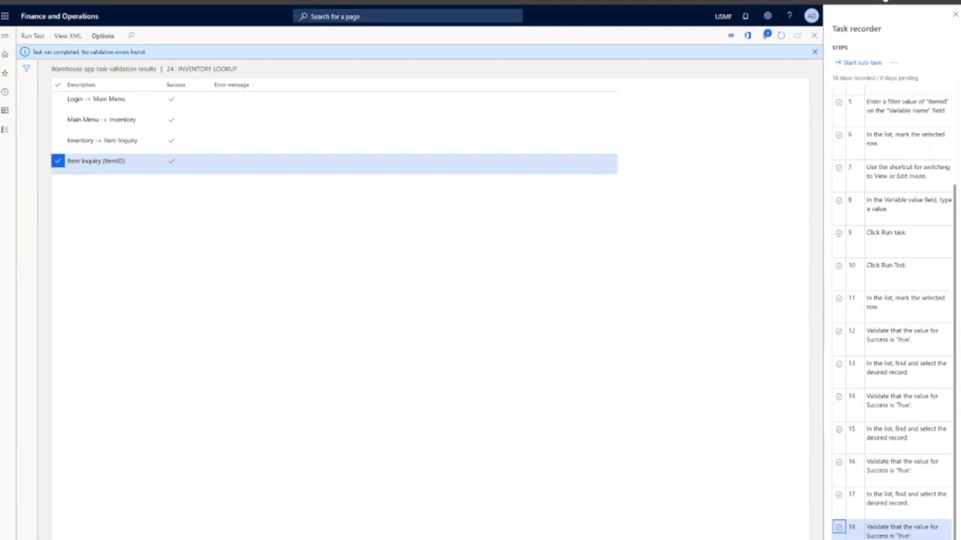
# Step: Finish the recording and save it to the Inventory Lookup Demo business process under RSAT
pyautogui.click(885, 6)
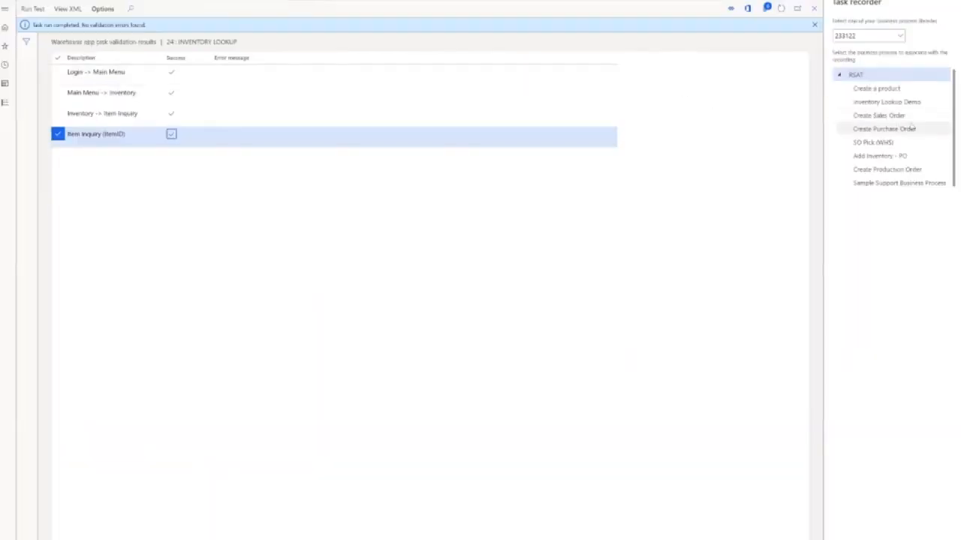
pyautogui.click(869, 101)
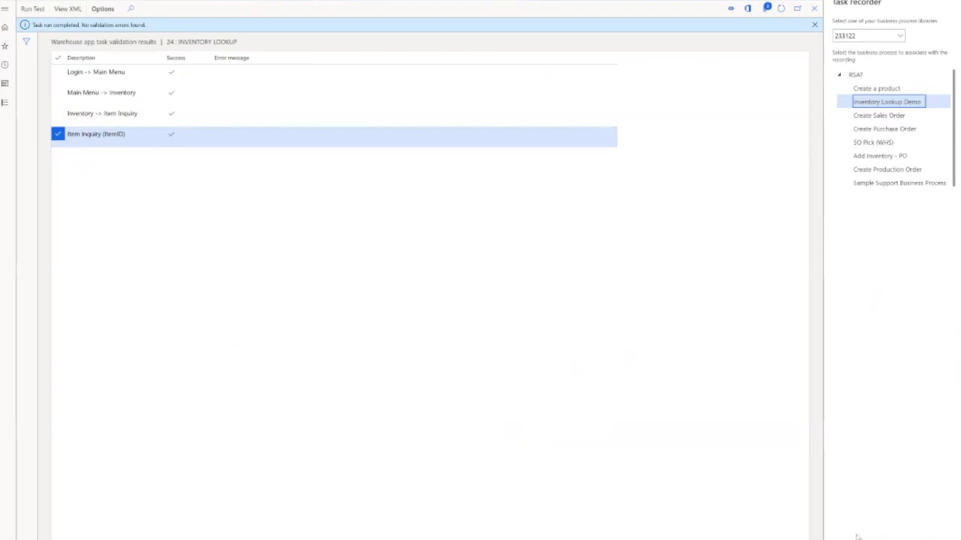
pyautogui.click(856, 537)
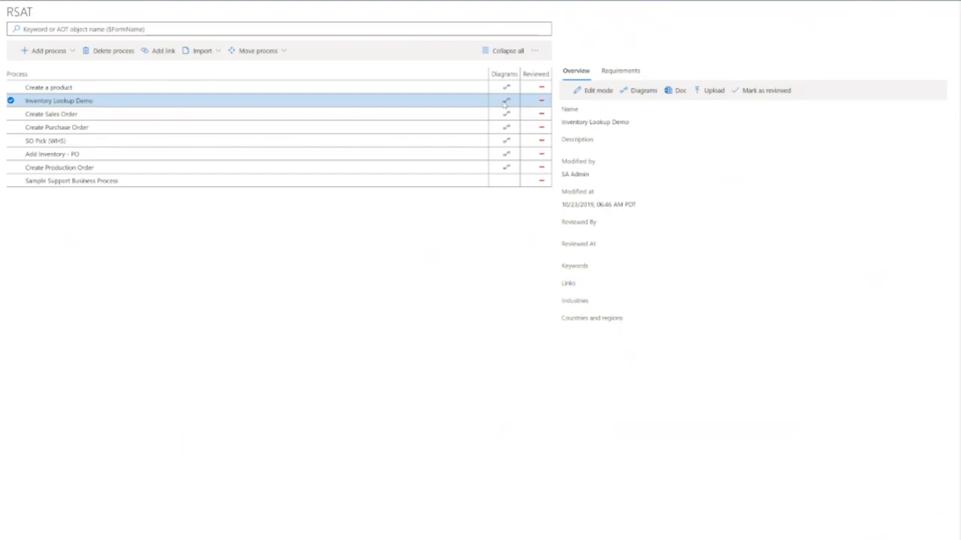
# Step: View the Inventory Lookup Demo process's requirements and compare the Regression Suite Automation Tool's test list with the WHS suite in Azure DevOps
pyautogui.click(620, 71)
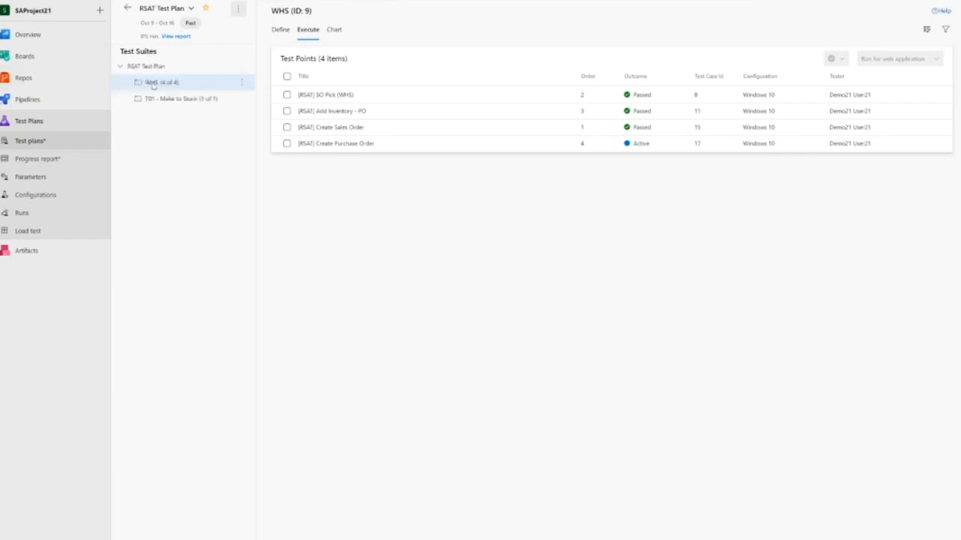
pyautogui.hotkey('alt', 'Tab')
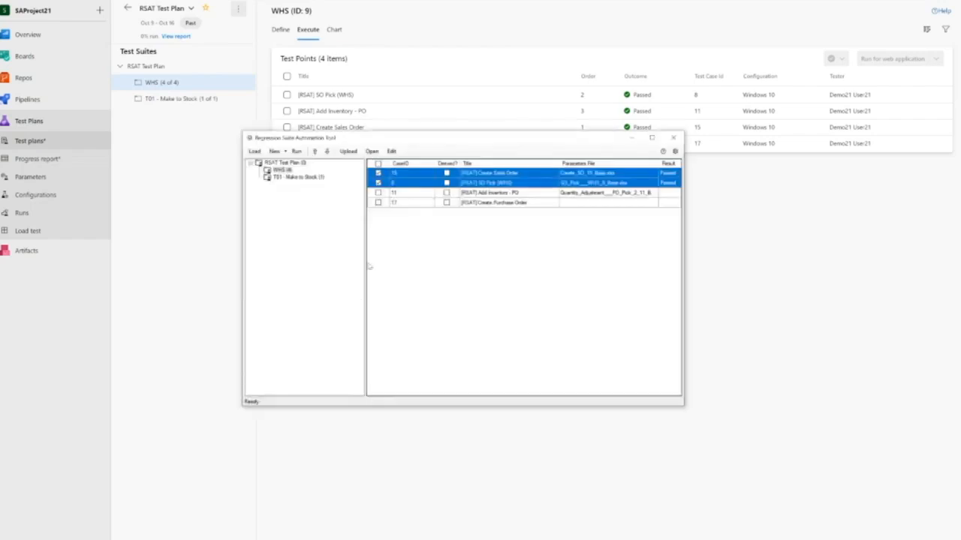
pyautogui.moveTo(401, 138); pyautogui.dragTo(430, 183)
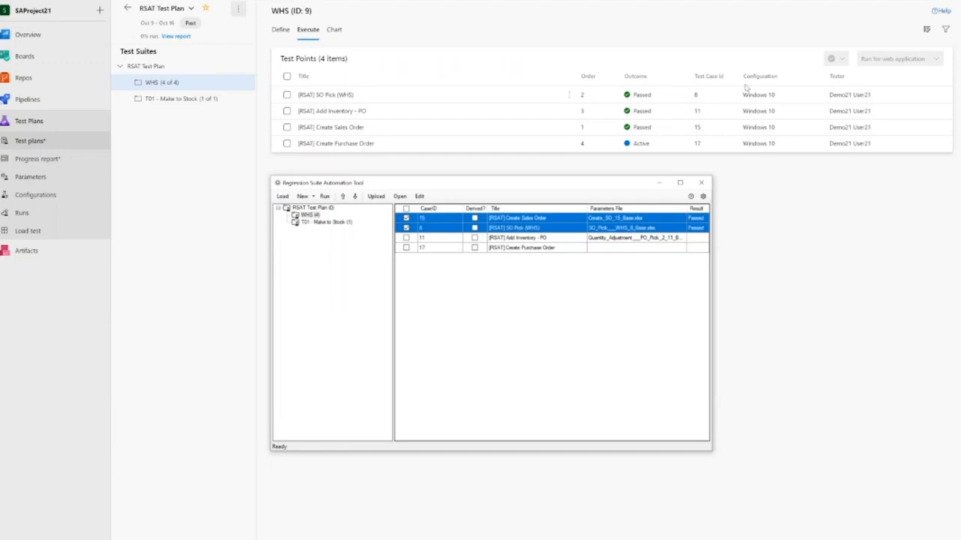
pyautogui.click(780, 46)
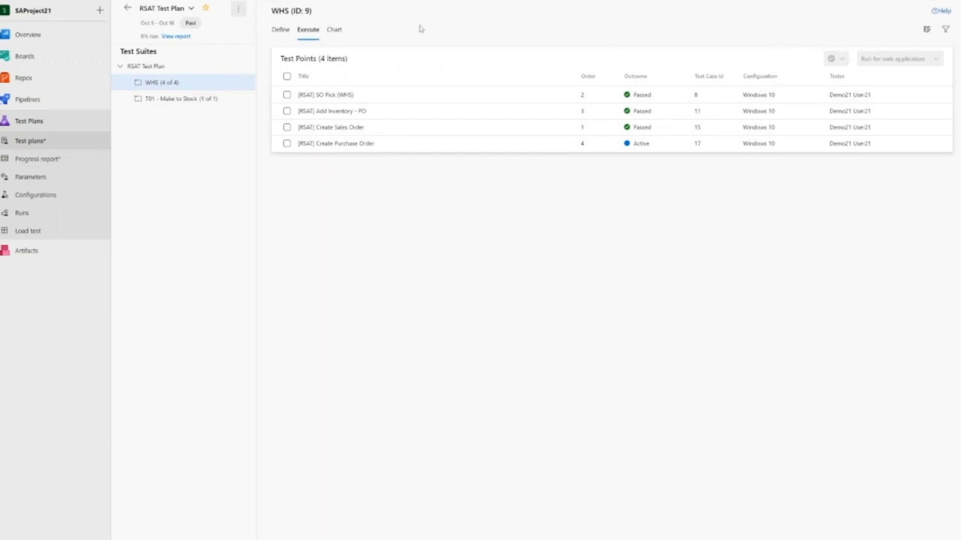
# Step: Query the existing test cases and add [RSAT] Inventory Lookup Demo to the WHS test suite
pyautogui.click(281, 30)
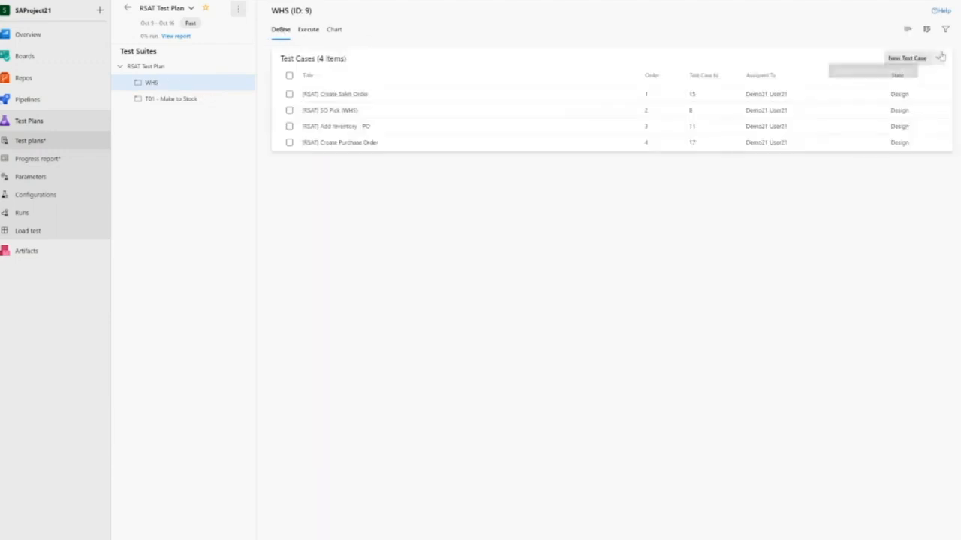
pyautogui.click(938, 59)
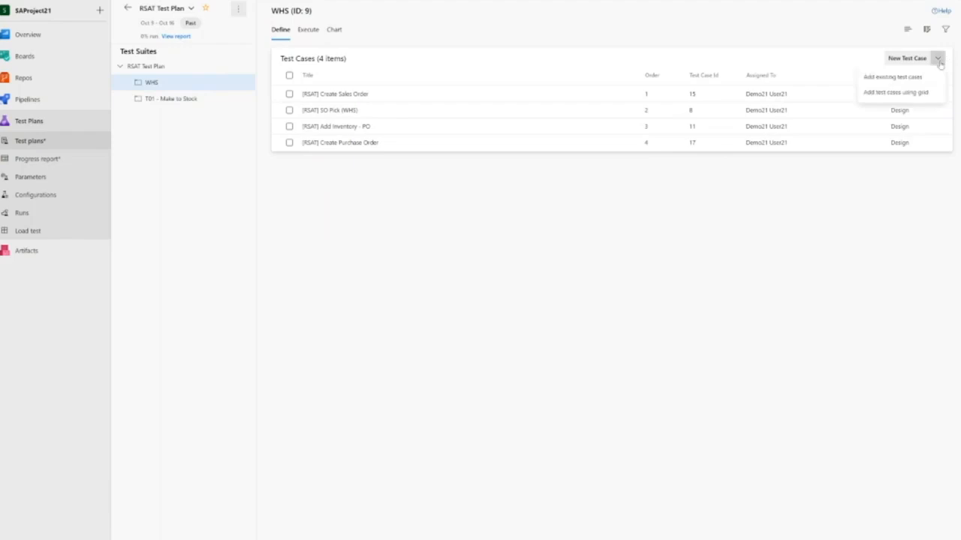
pyautogui.click(893, 77)
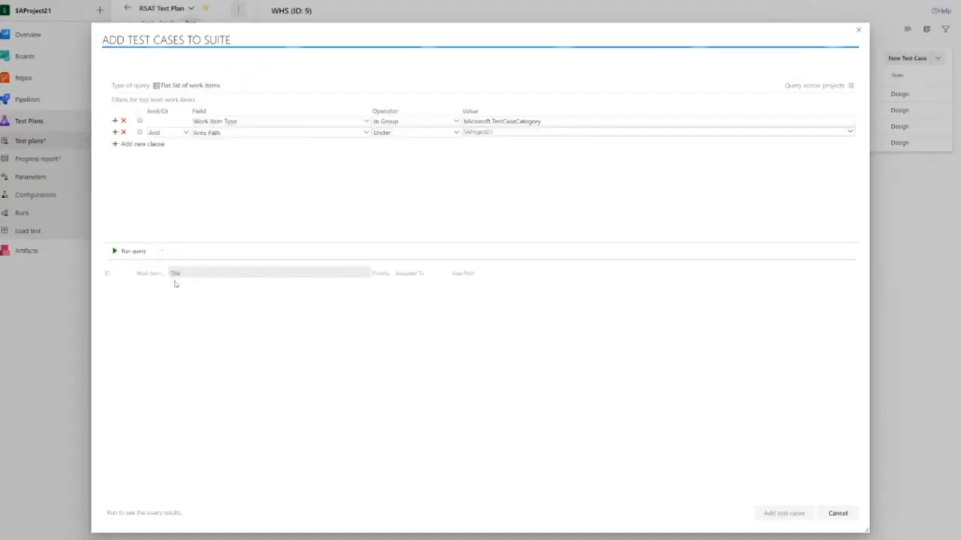
pyautogui.click(128, 251)
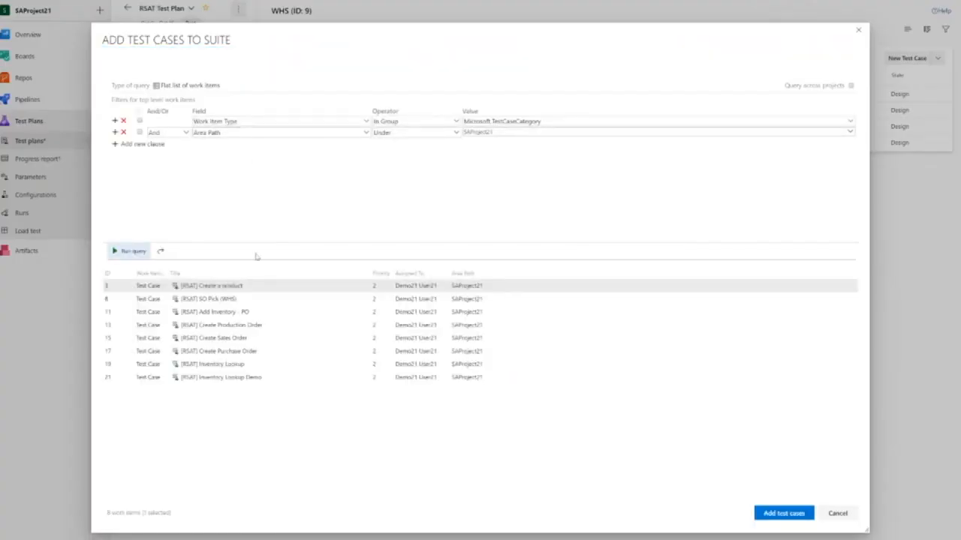
pyautogui.click(297, 380)
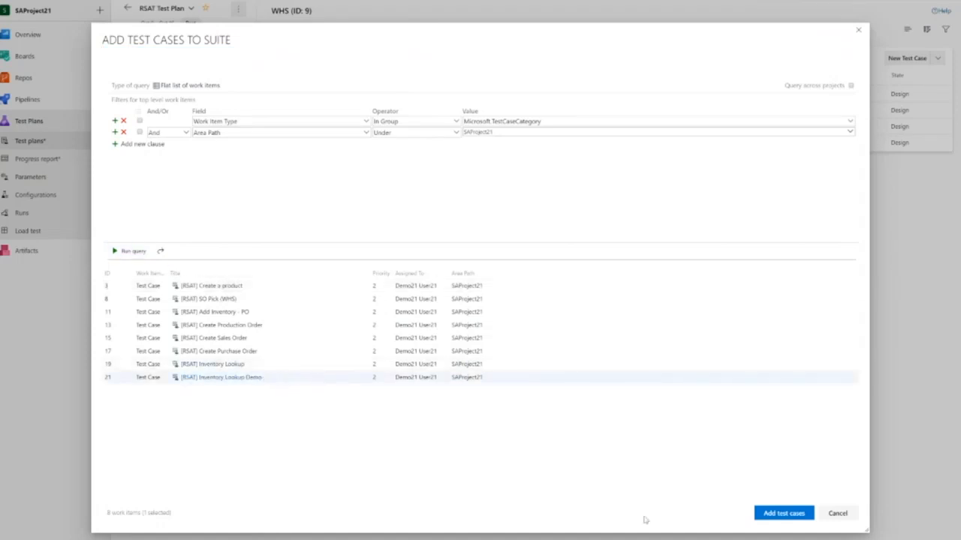
pyautogui.click(784, 514)
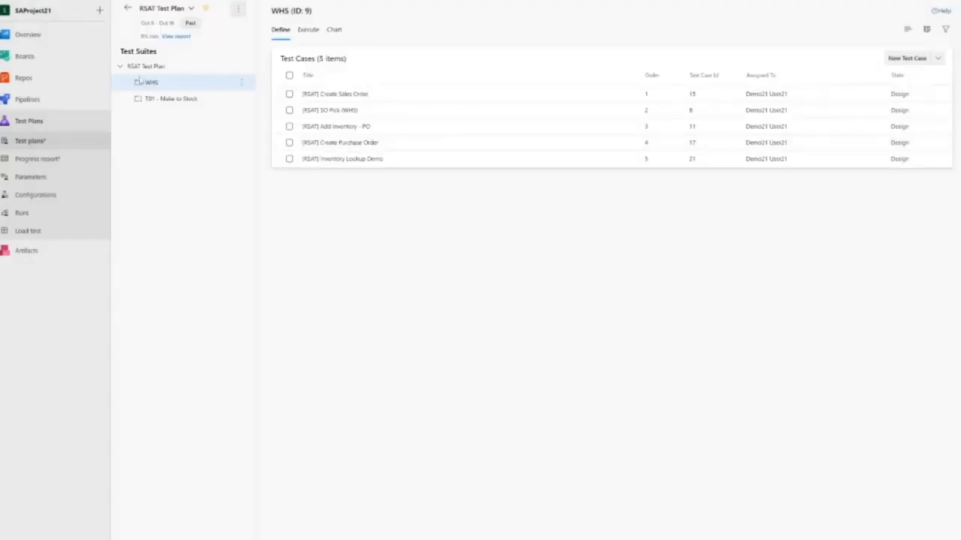
# Step: Switch to the Regression Suite Automation Tool, reload the test plan and download the WHS suite's files, overwriting local copies
pyautogui.click(322, 538)
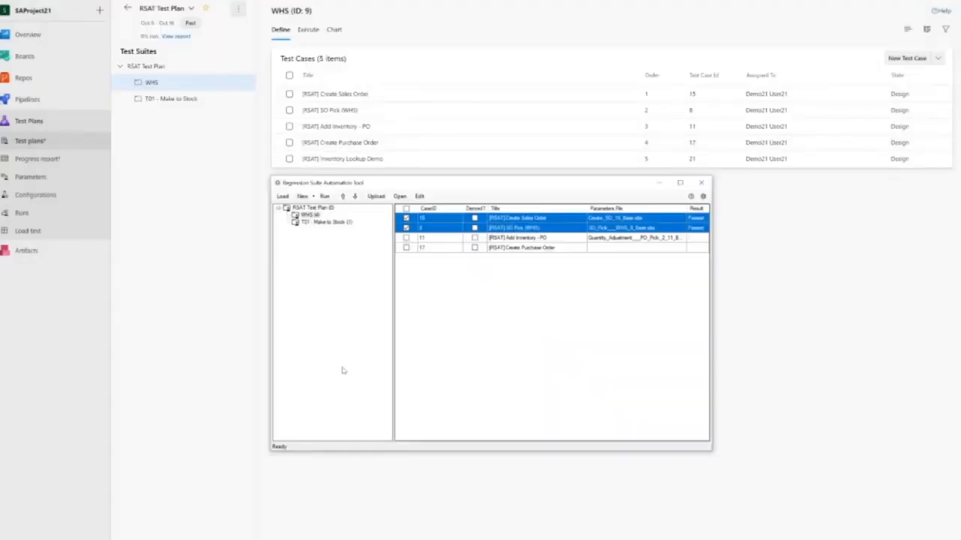
pyautogui.click(282, 196)
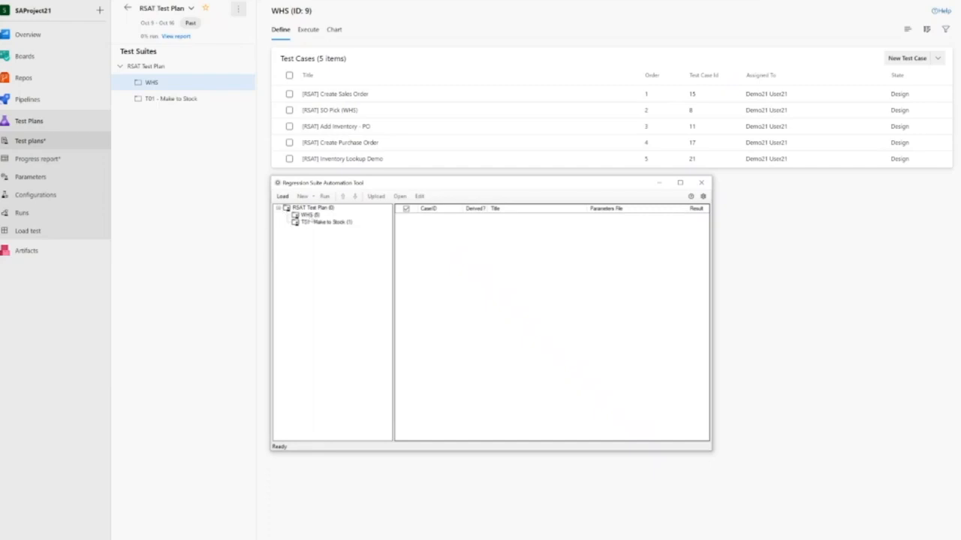
pyautogui.click(309, 216)
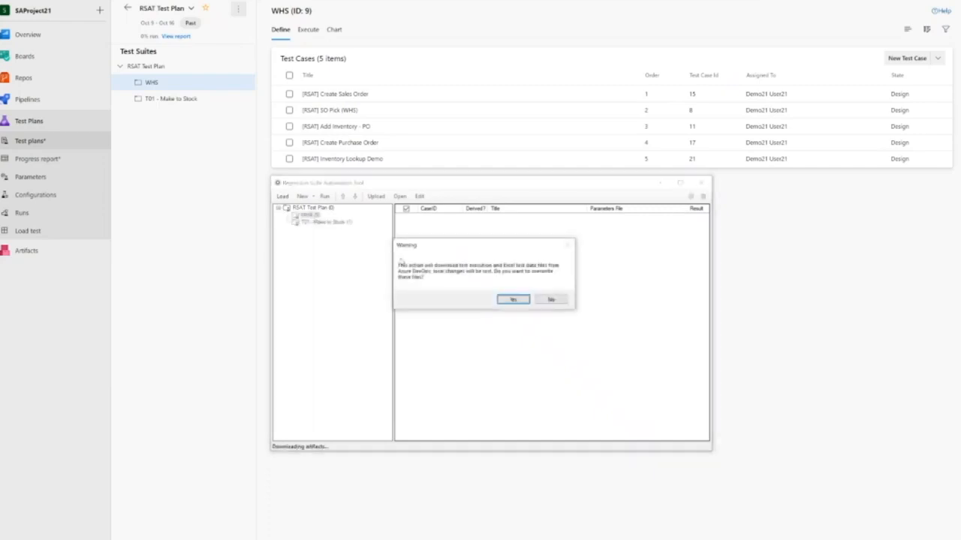
pyautogui.click(513, 300)
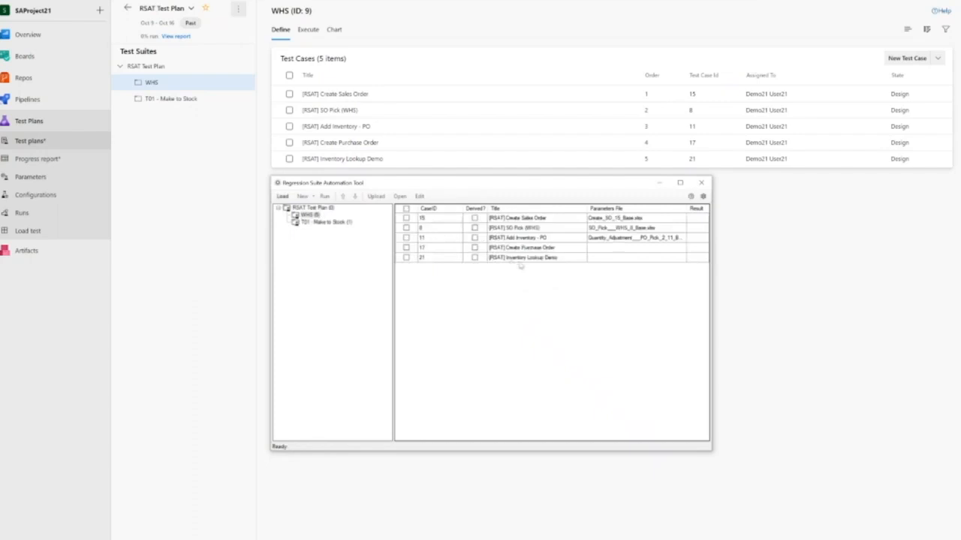
# Step: Create new test execution and parameter files for the [RSAT] Inventory Lookup Demo test case
pyautogui.click(529, 259)
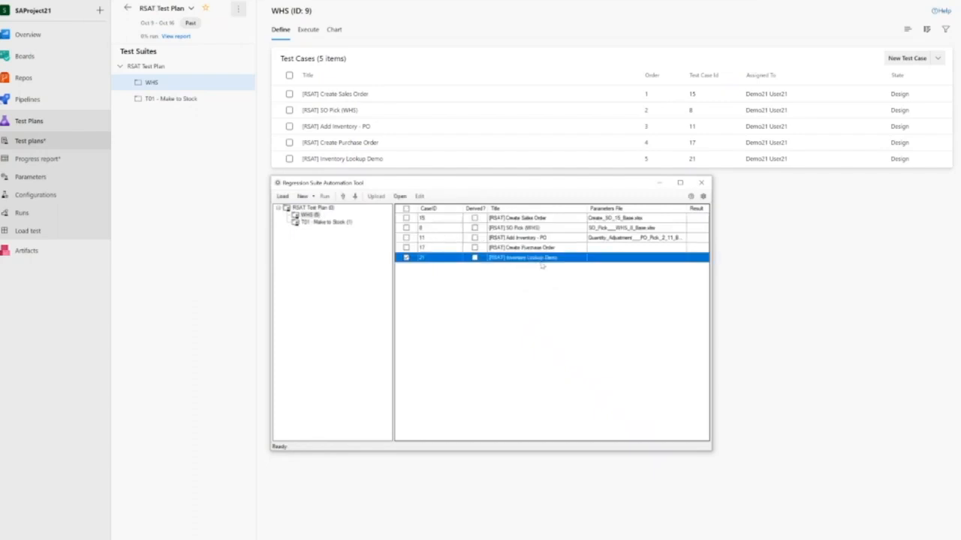
pyautogui.moveTo(483, 183); pyautogui.dragTo(460, 156)
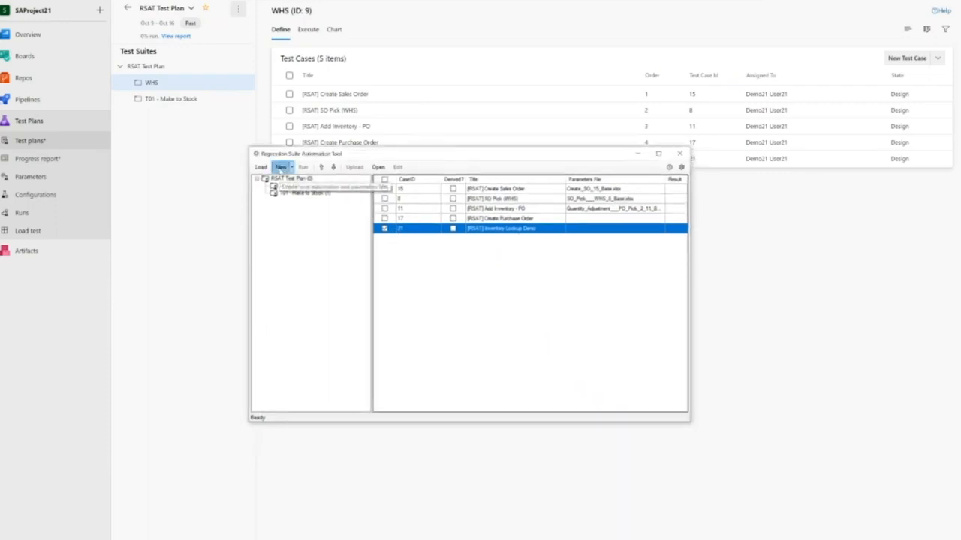
pyautogui.click(280, 168)
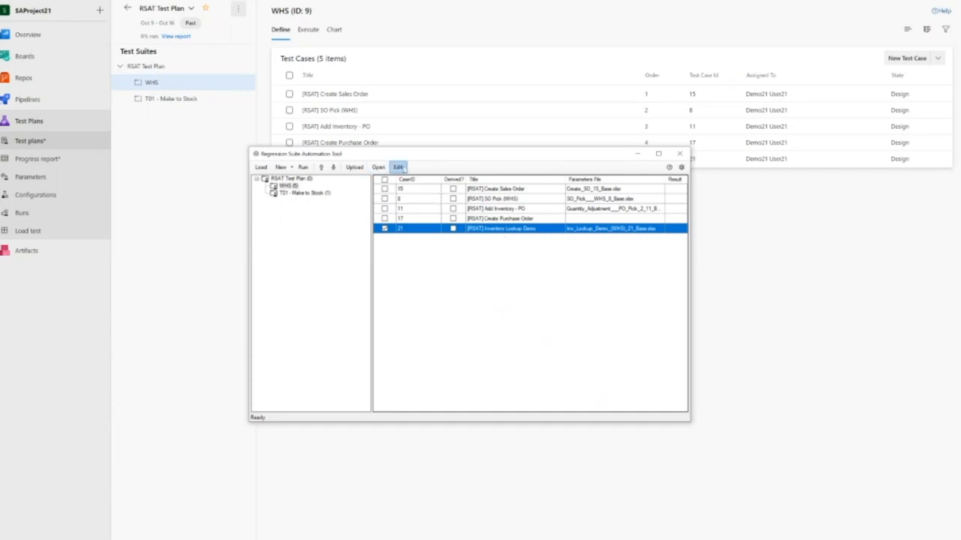
# Step: Open the Inventory Lookup Demo parameter workbook, review its WHSValidator sheet and close it
pyautogui.click(399, 168)
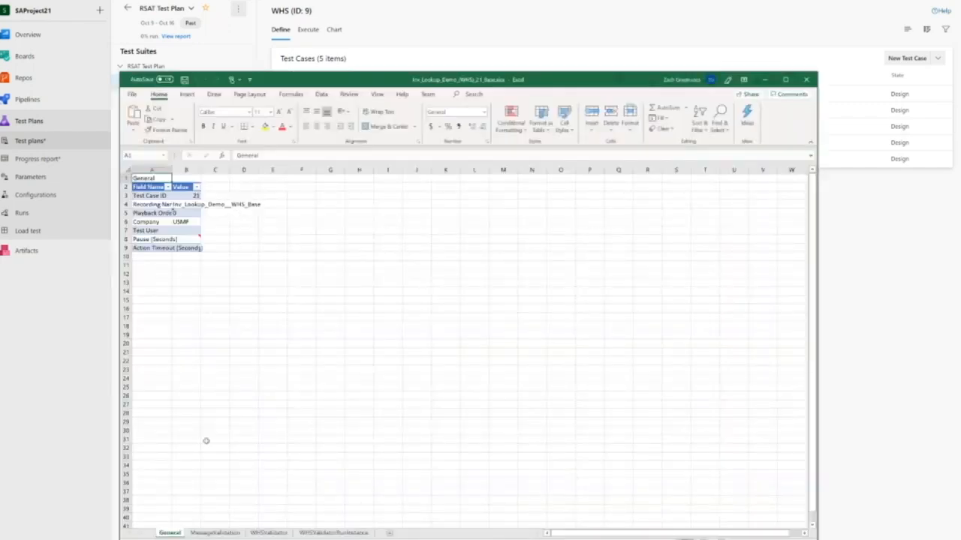
pyautogui.click(268, 533)
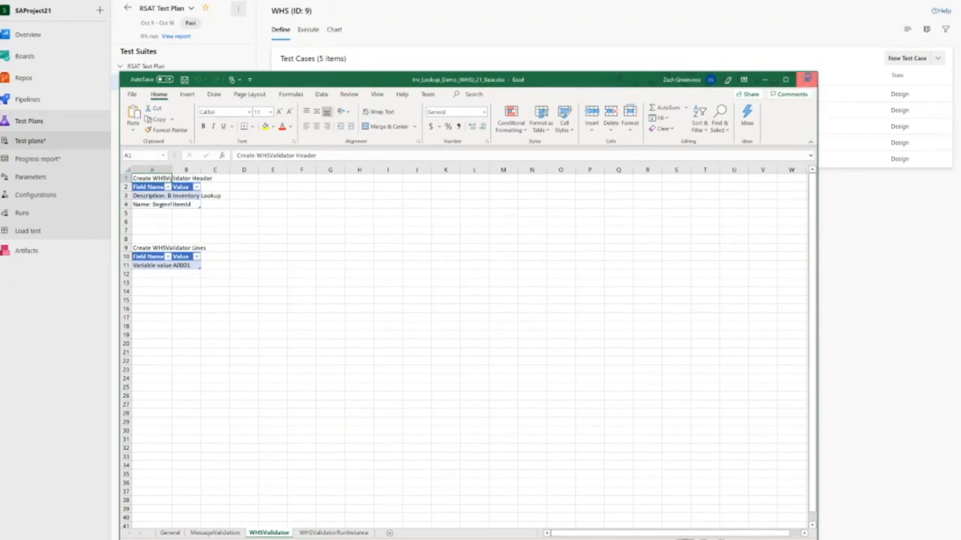
pyautogui.click(806, 79)
# Step: Open only the SO Pick (WHS) parameter workbook, examine the variable value formulas on its WHSValidator sheet and close it
pyautogui.keyDown('ctrl'); pyautogui.click(485, 200); pyautogui.keyUp('ctrl')
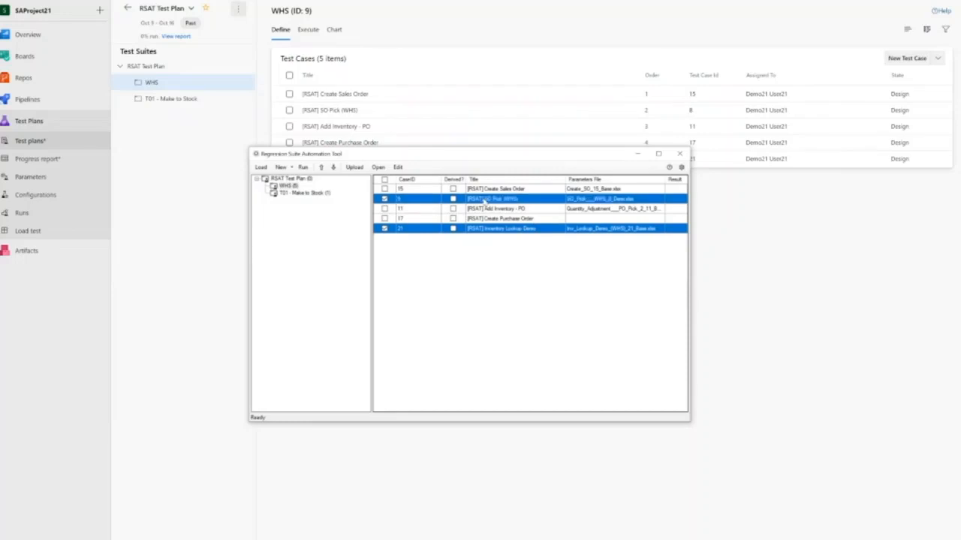
pyautogui.keyDown('ctrl'); pyautogui.click(384, 228); pyautogui.keyUp('ctrl')
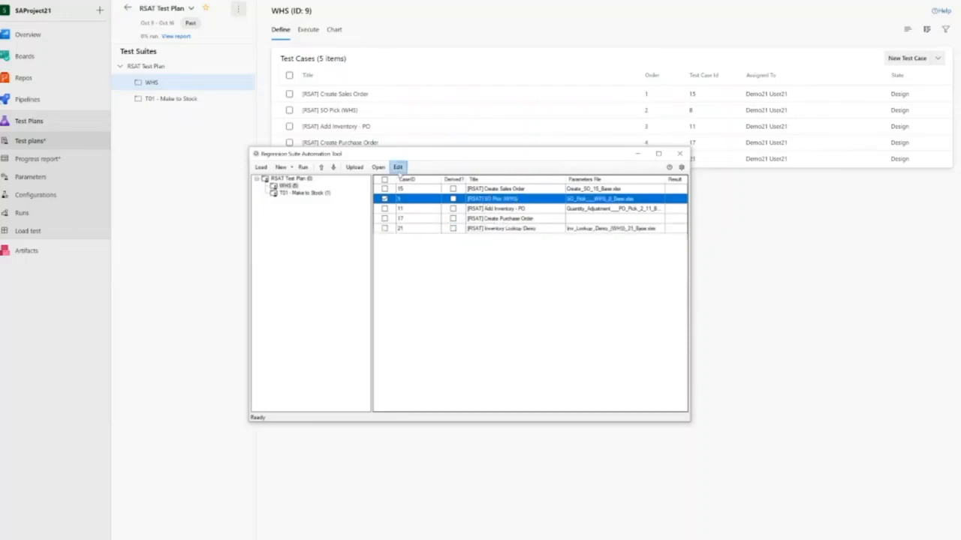
pyautogui.click(398, 167)
pyautogui.click(443, 189)
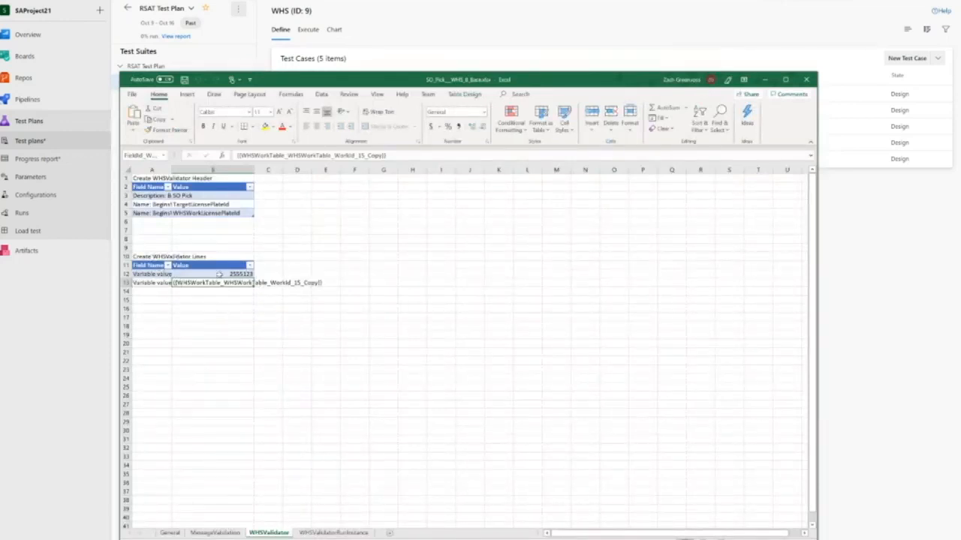
pyautogui.click(219, 275)
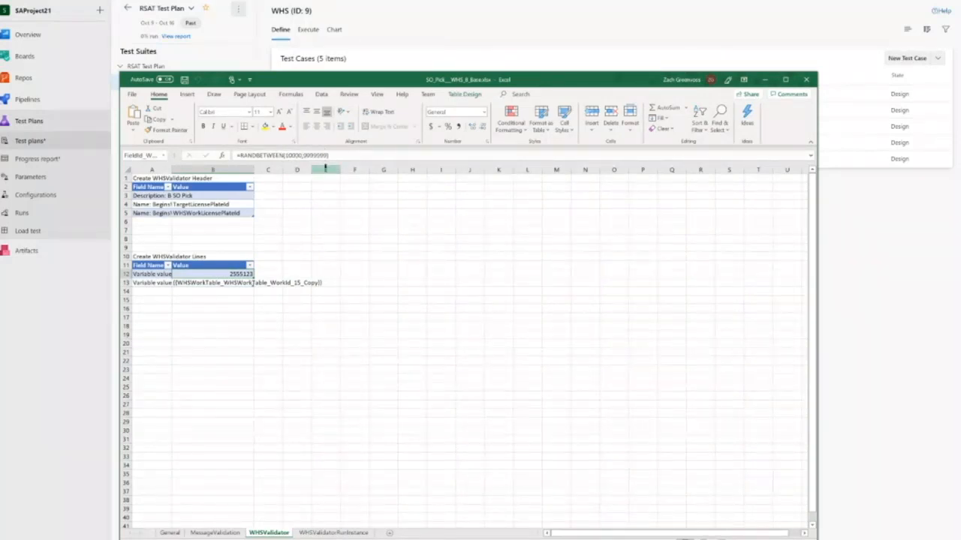
pyautogui.click(220, 282)
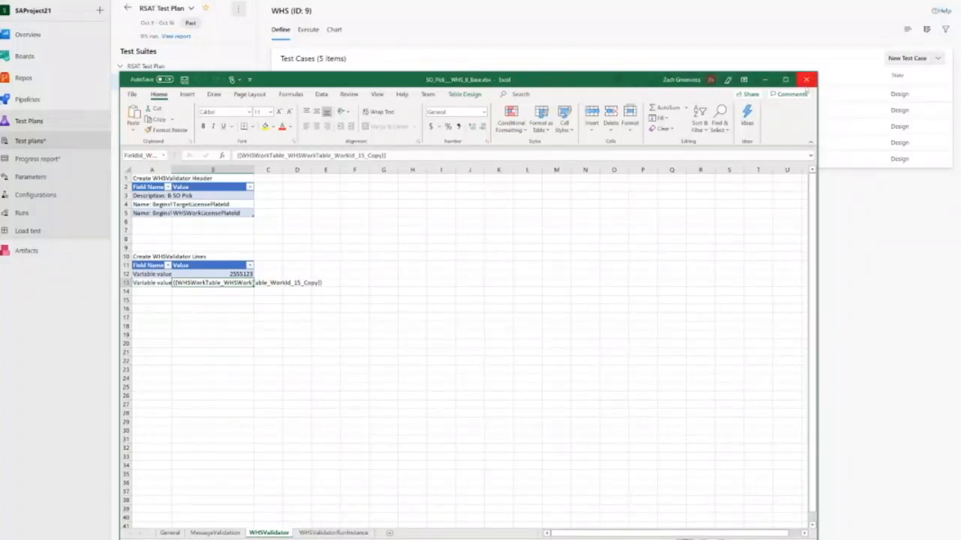
pyautogui.click(806, 79)
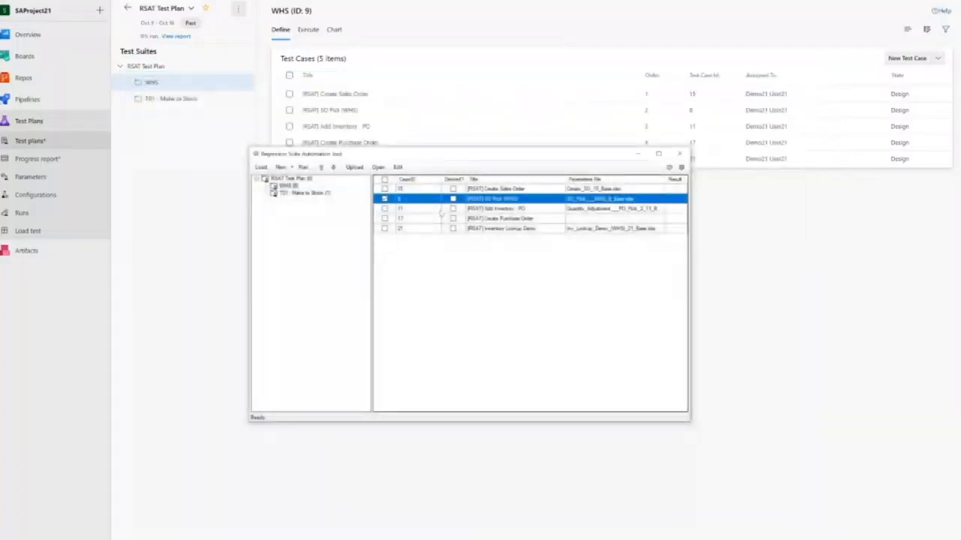
# Step: Run only the [RSAT] Inventory Lookup Demo test case
pyautogui.click(384, 200)
pyautogui.click(483, 230)
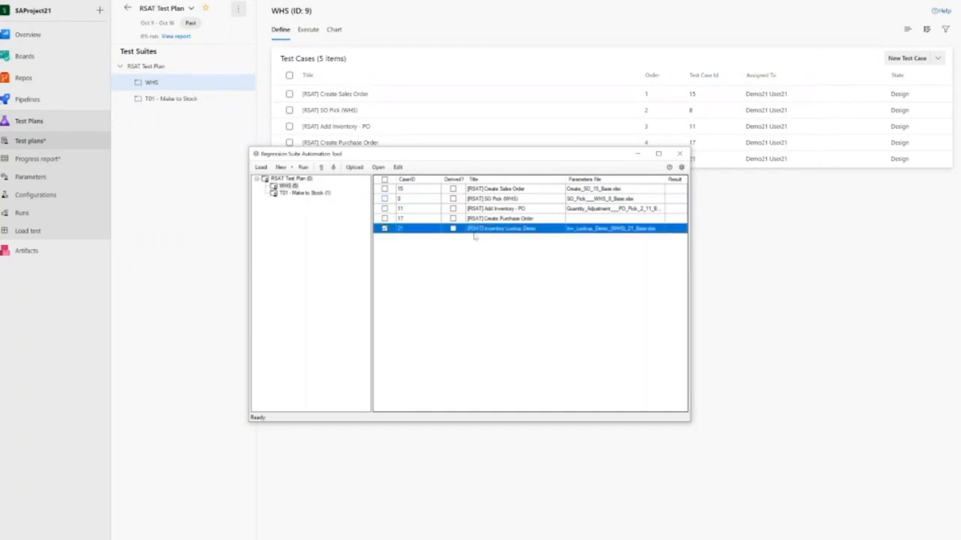
pyautogui.click(302, 166)
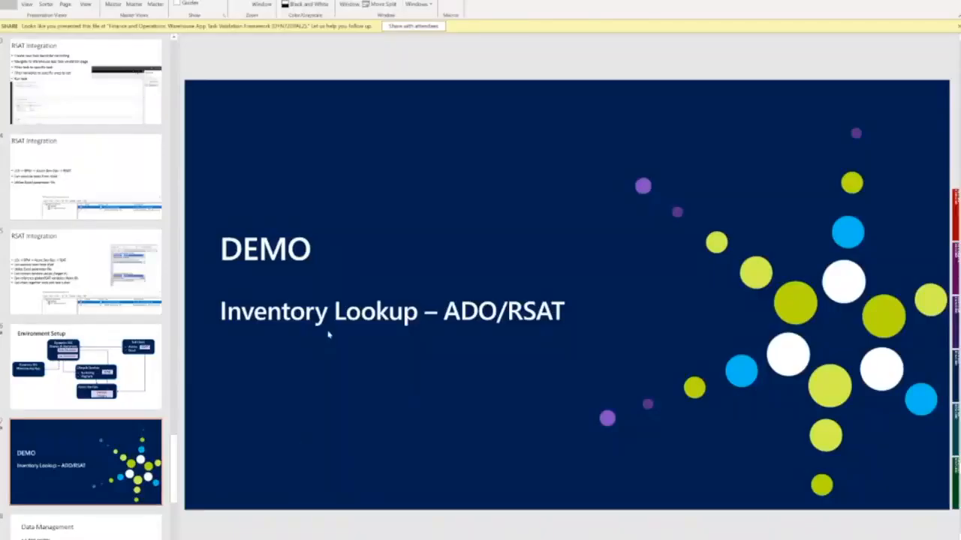
# Step: Go to the Environment Setup slide in the PowerPoint presentation
pyautogui.click(146, 370)
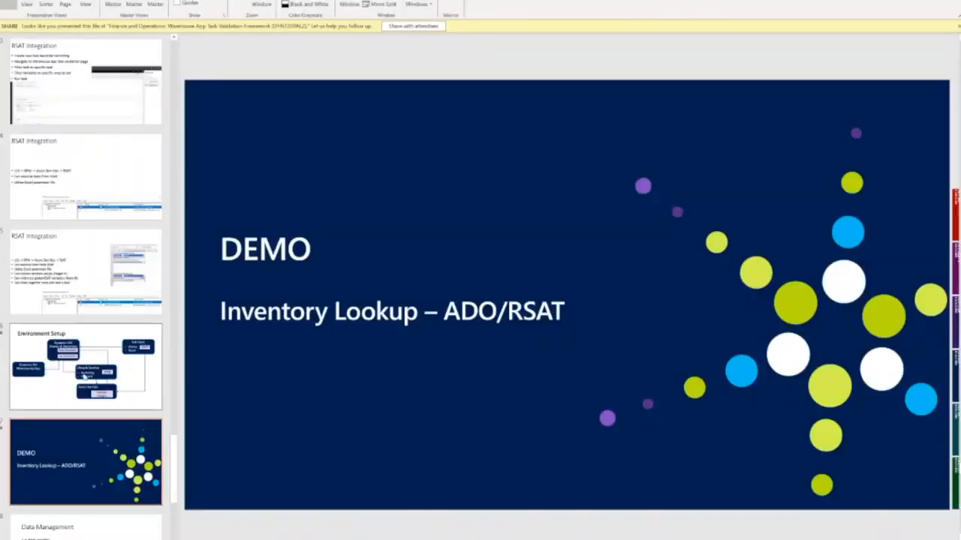